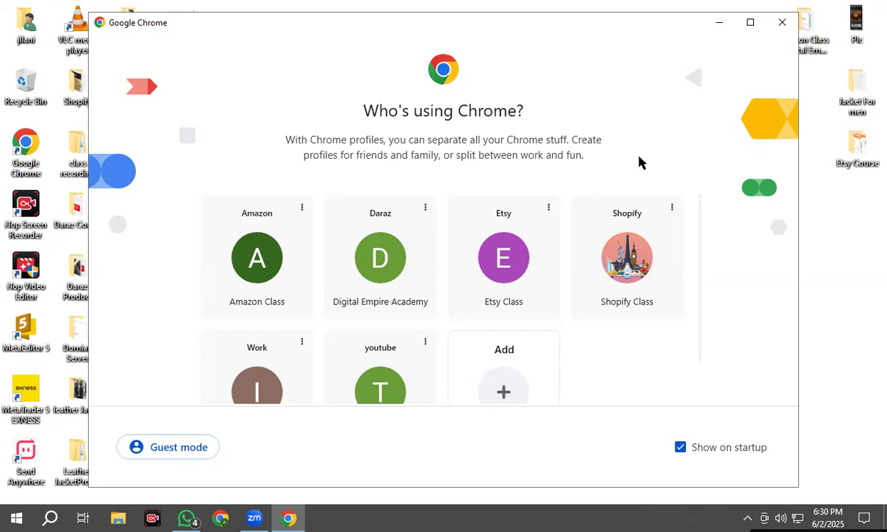
Open the Shopify browser profile, go to shopify.com and log in to the DE Shopes store admin.
click(628, 255)
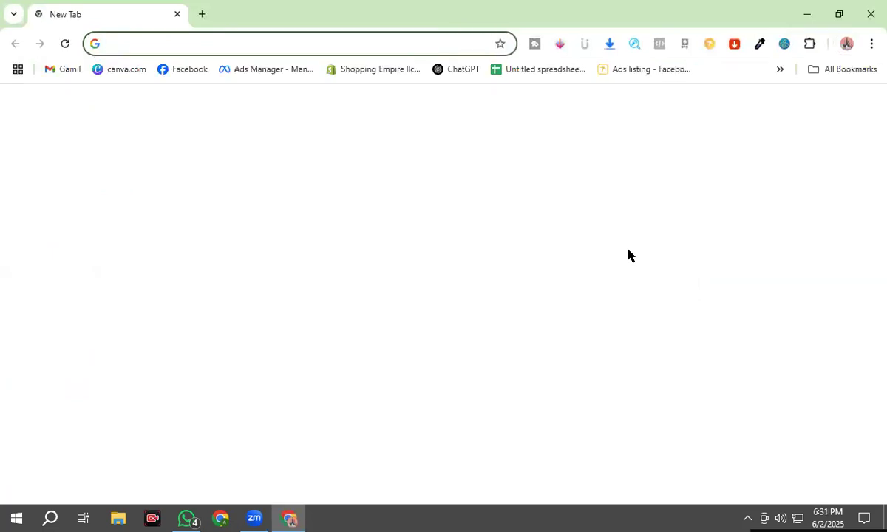
click(169, 44)
text(s)
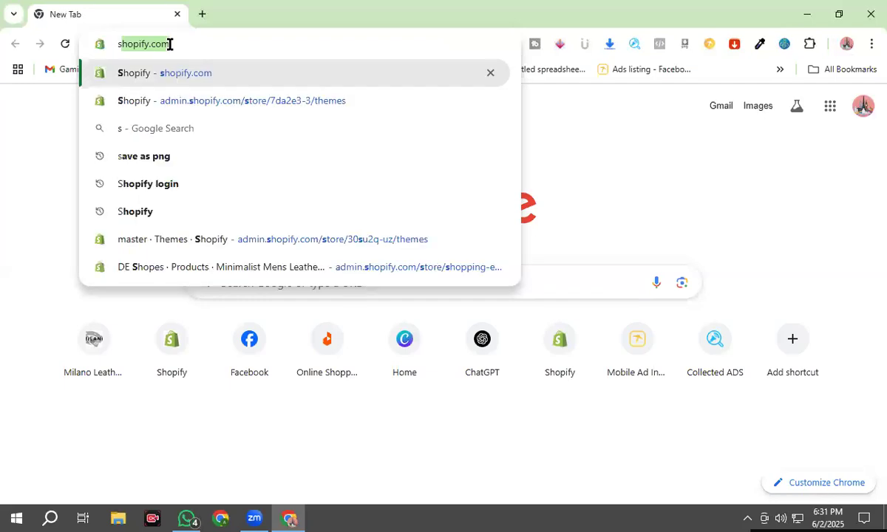
key(BackSpace)
key(BackSpace)
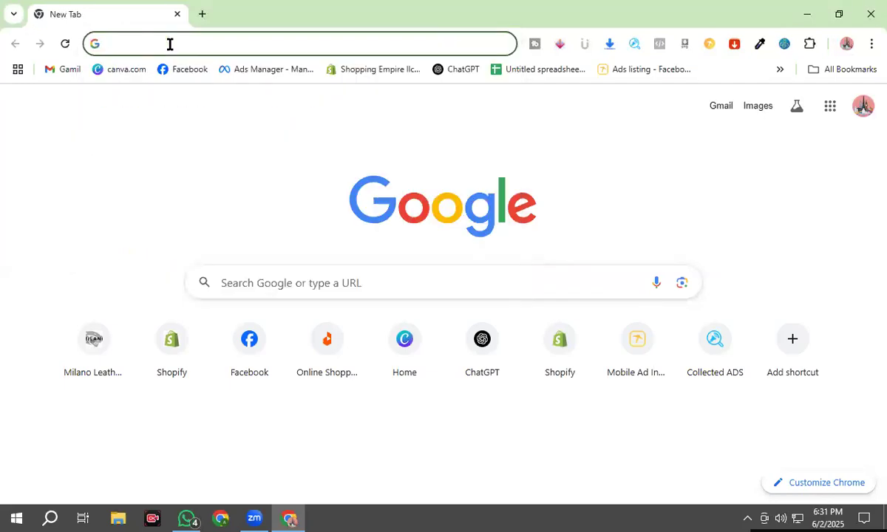
text(shop)
key(Return)
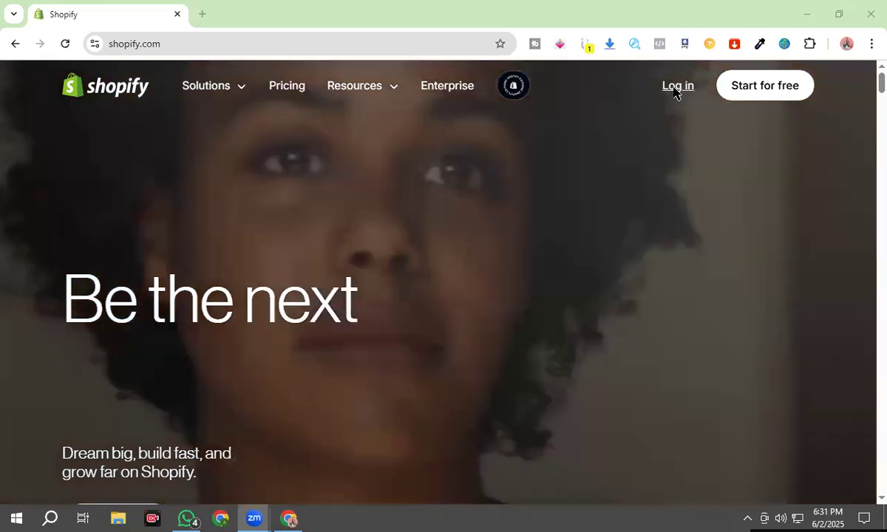
click(676, 89)
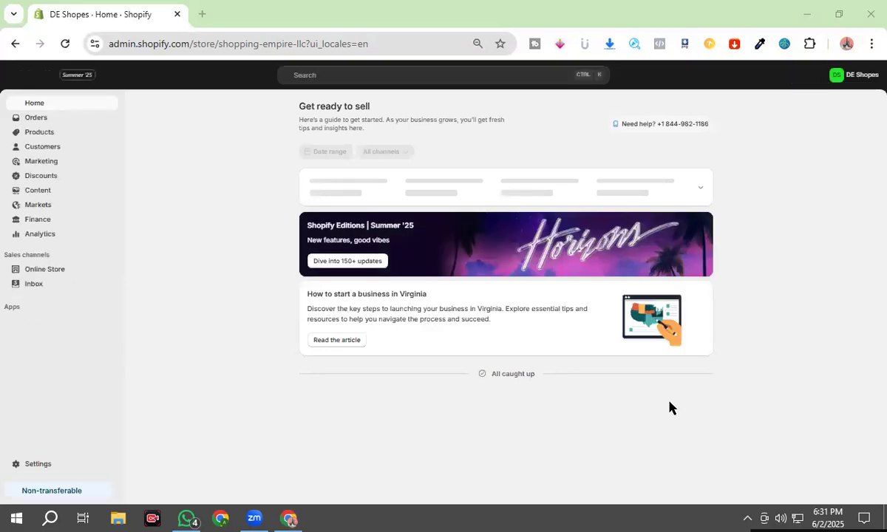
Preview the online store from the admin and look through its homepage down to the featured collection.
mouse_move(112, 274)
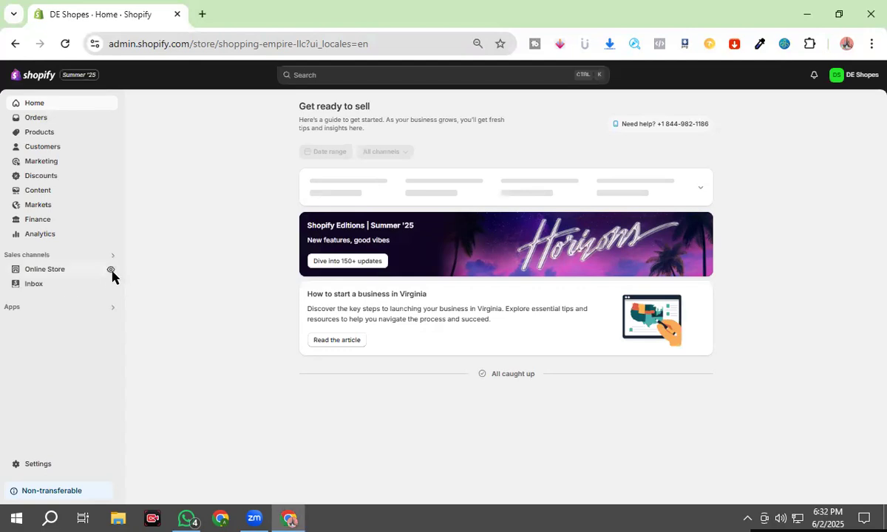
click(111, 270)
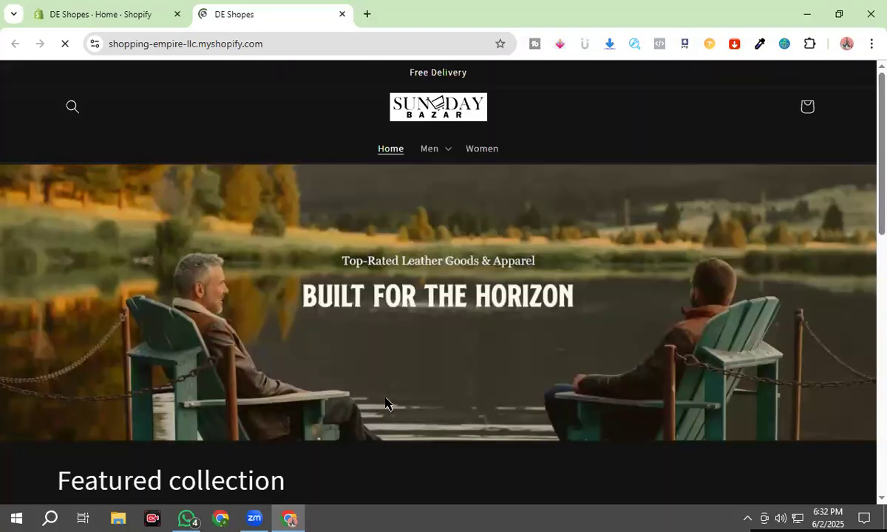
scroll(386, 402, down, 4)
scroll(340, 345, down, 2)
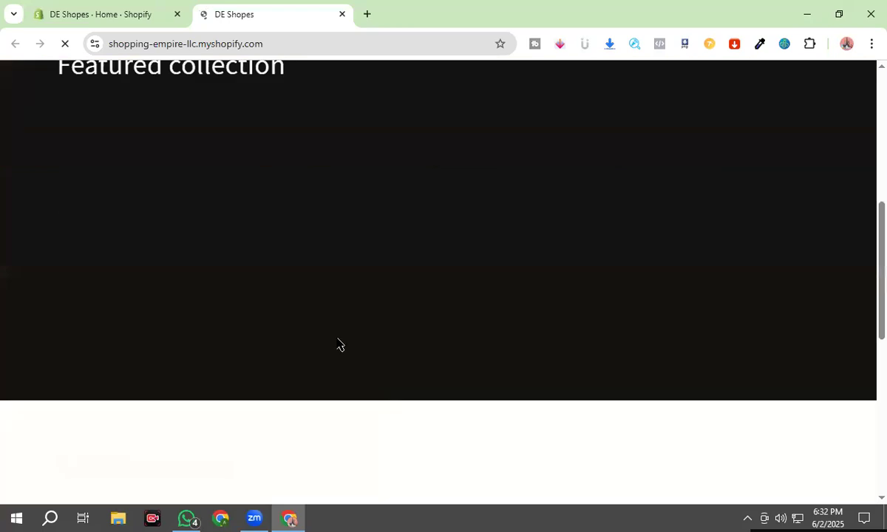
scroll(338, 340, down, 2)
click(133, 4)
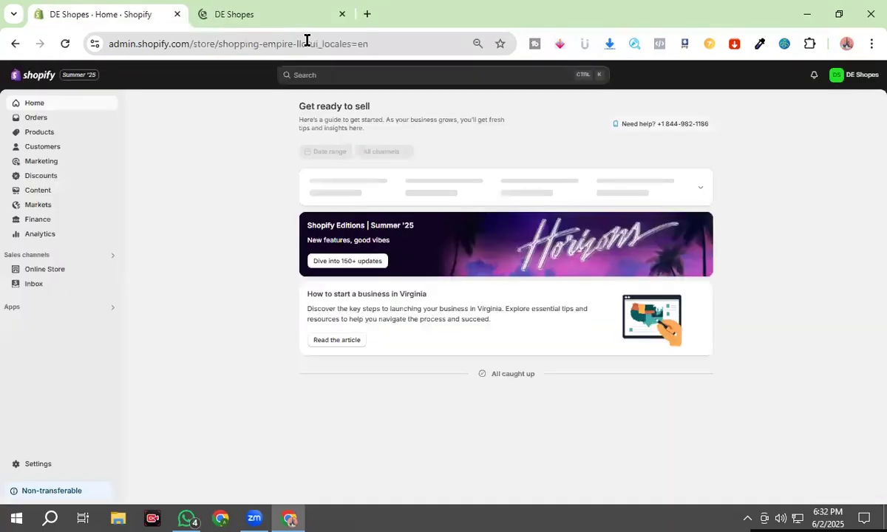
click(869, 79)
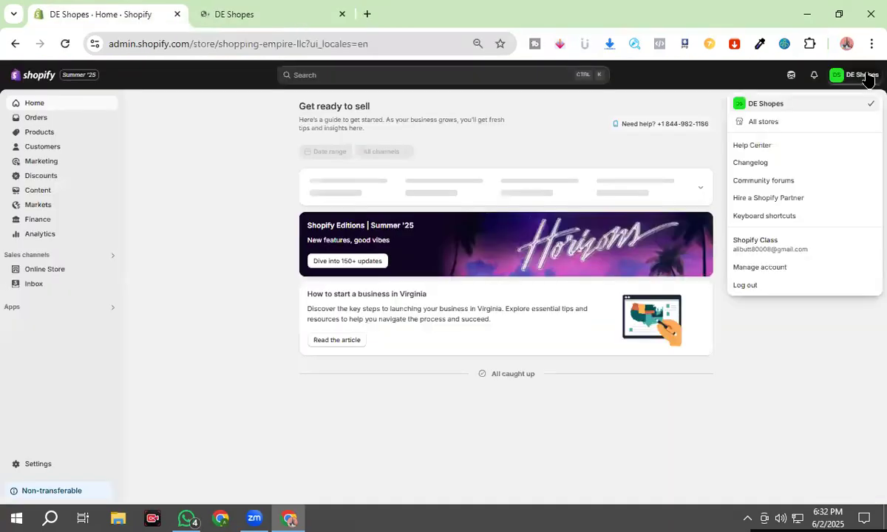
click(828, 120)
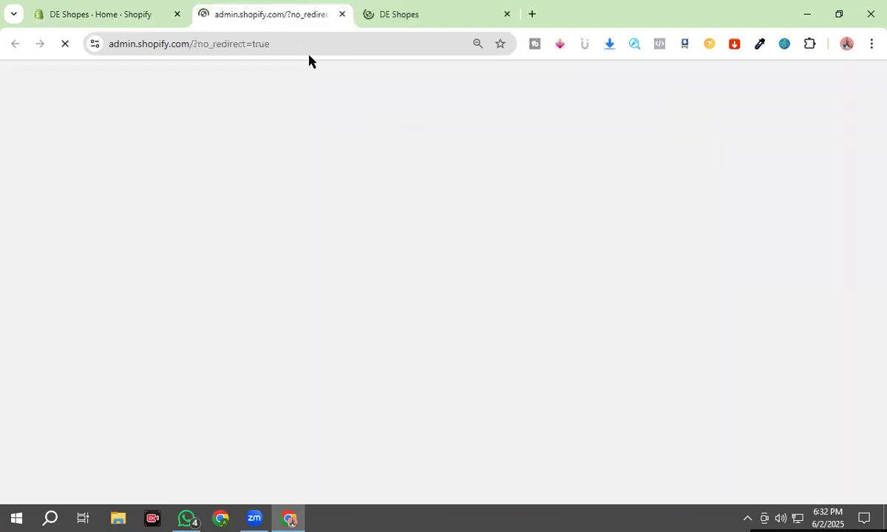
click(342, 14)
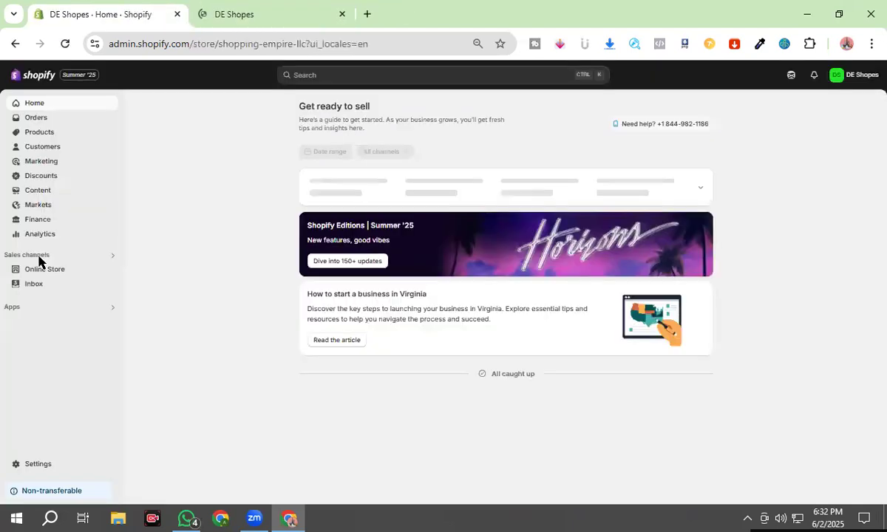
Examine the collections and footer of the DE Shopes storefront, then return to the store admin.
click(219, 6)
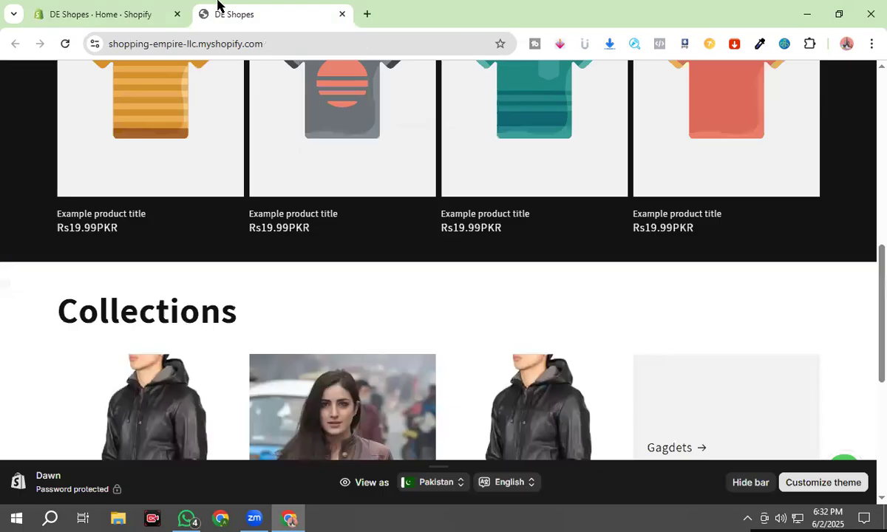
scroll(375, 377, down, 4)
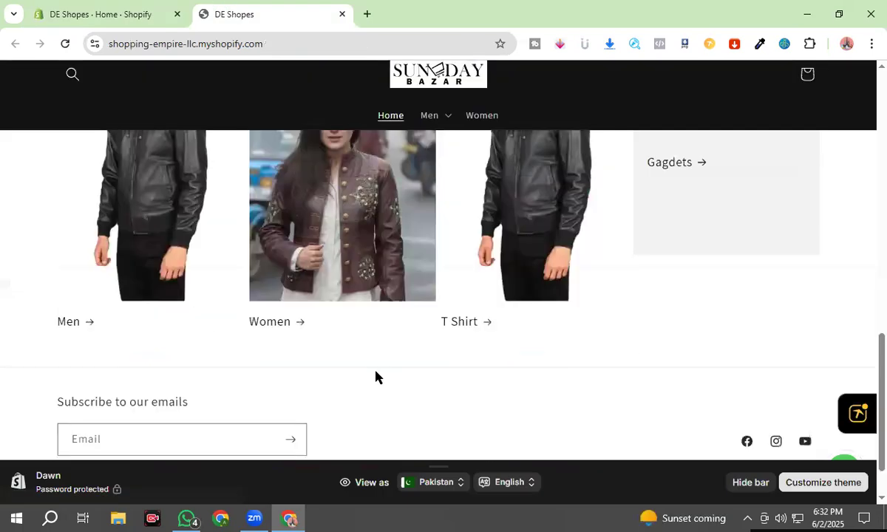
scroll(375, 377, up, 5)
click(101, 6)
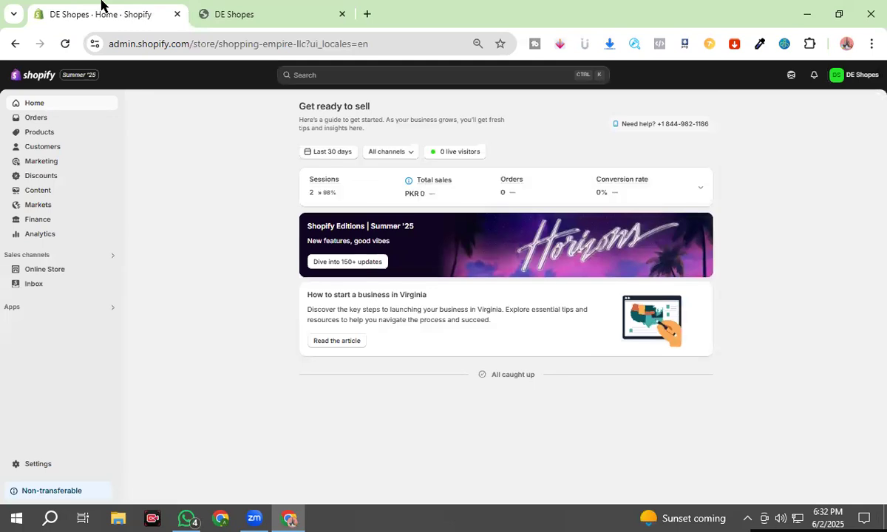
click(208, 8)
click(138, 6)
click(213, 6)
click(158, 8)
click(271, 6)
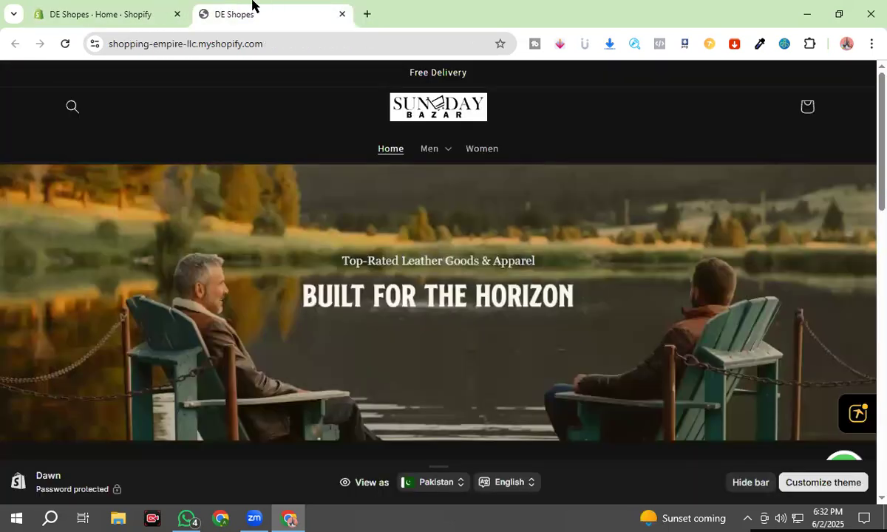
click(162, 6)
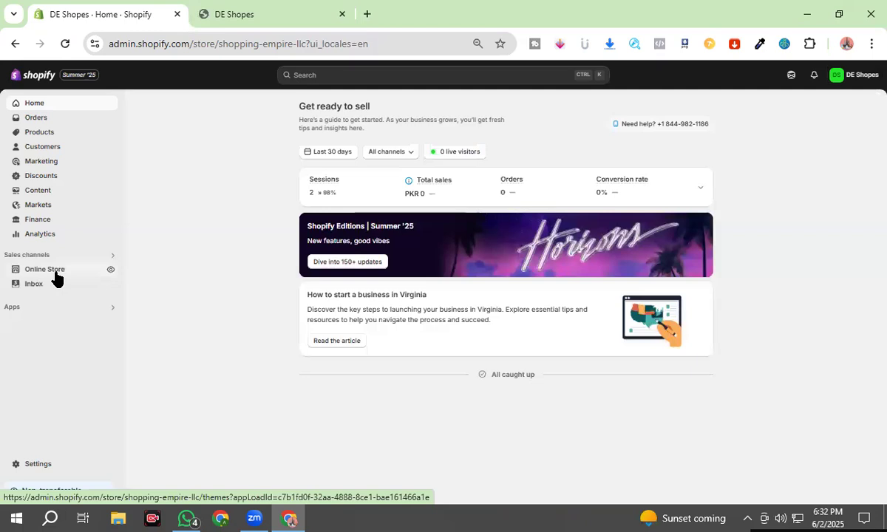
Search Google for "bg remove" in a new browser tab.
click(366, 15)
text(bg)
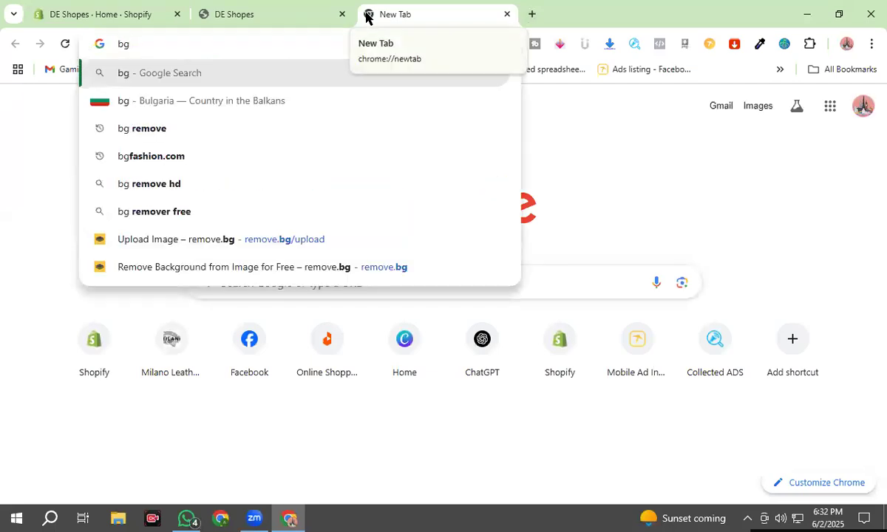
key(Down)
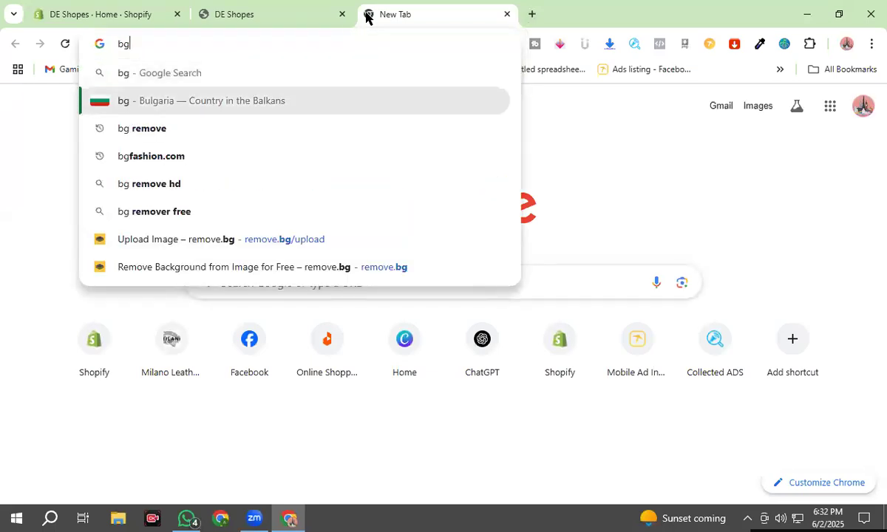
key(Return)
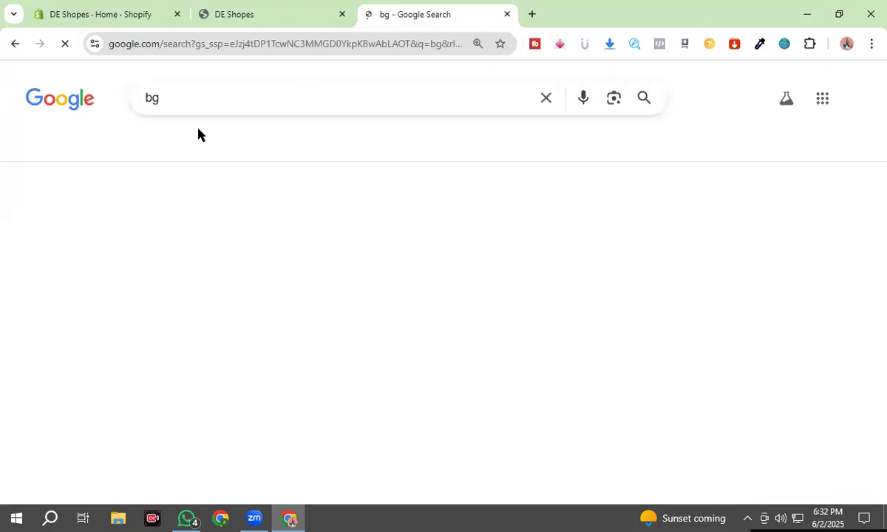
click(179, 43)
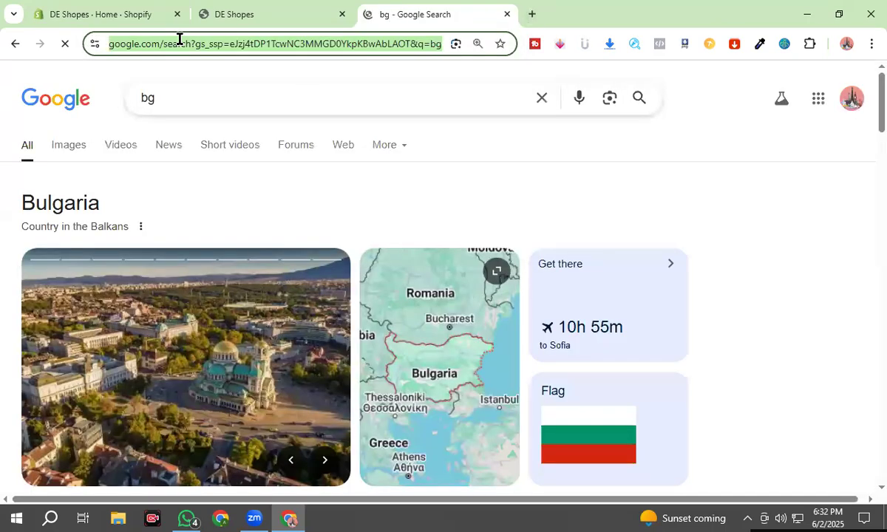
text(bg)
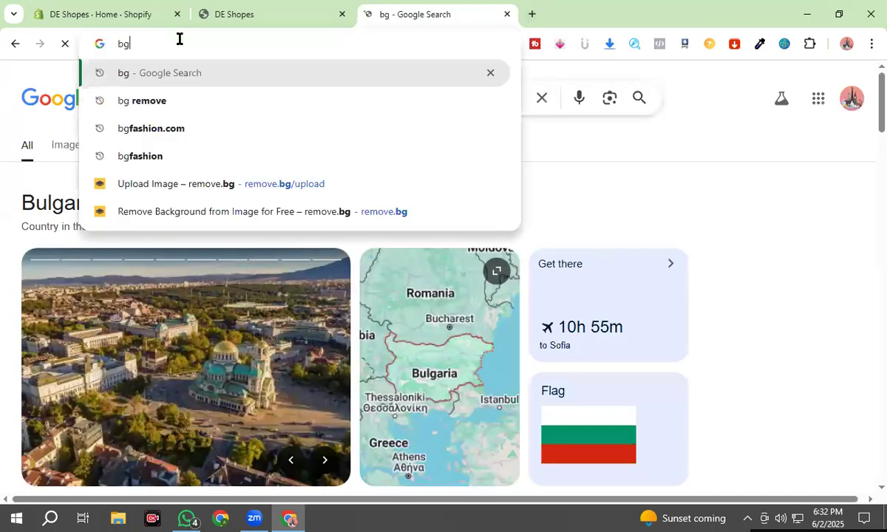
click(171, 133)
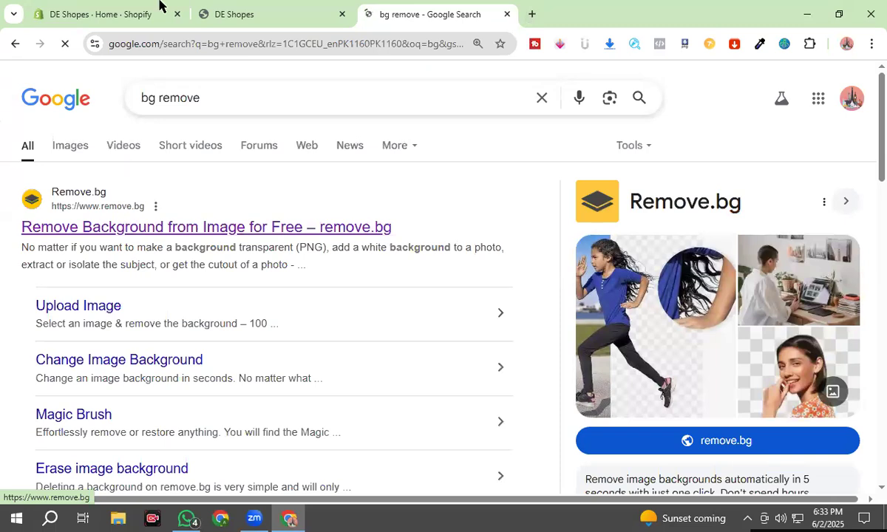
Open the remove.bg website from the search results and bring up its image upload page without choosing a file.
click(205, 6)
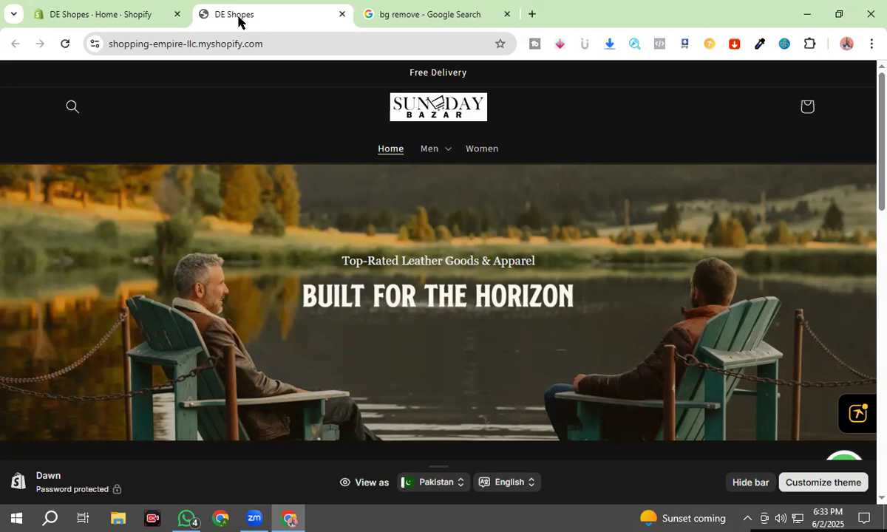
click(403, 6)
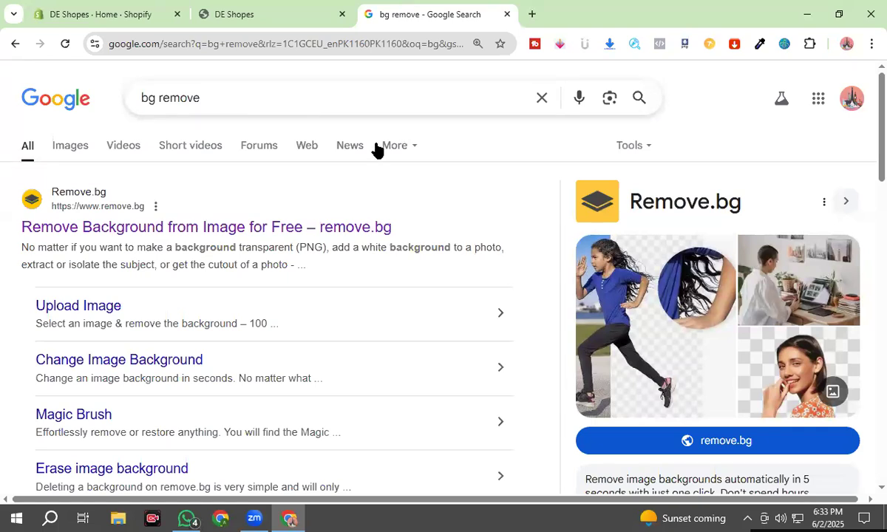
click(161, 232)
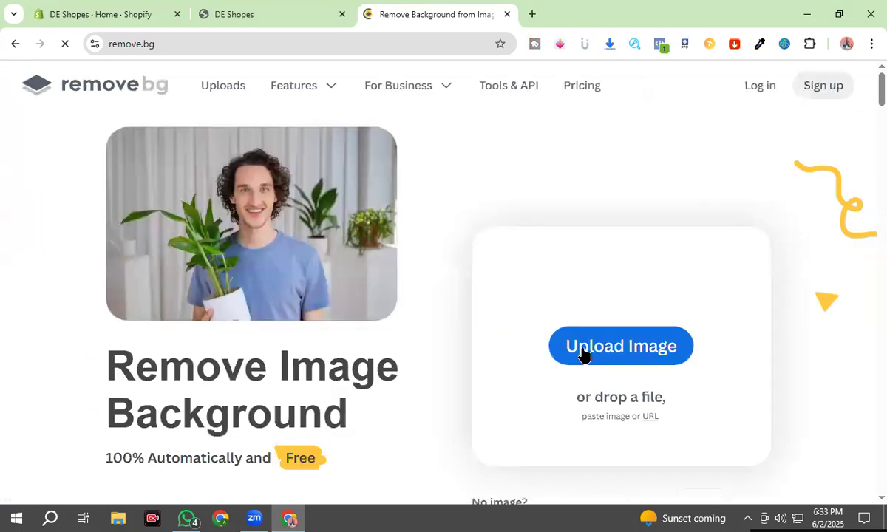
click(583, 354)
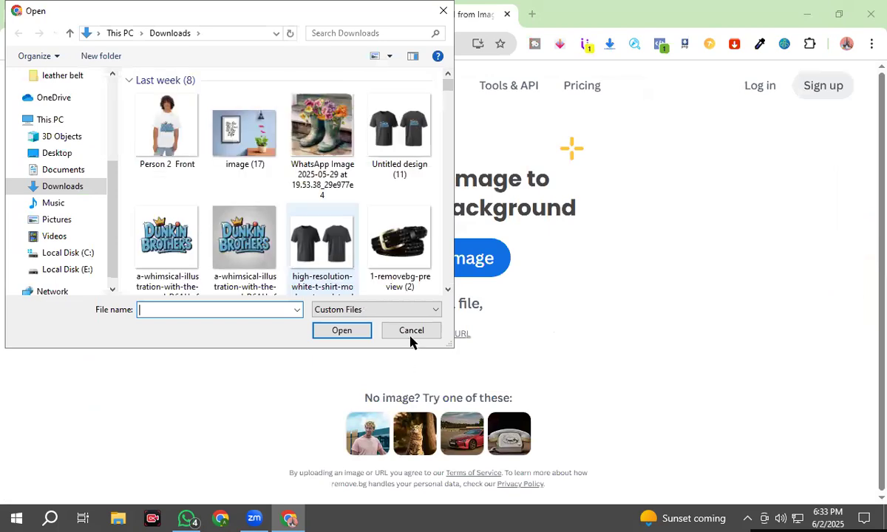
click(411, 332)
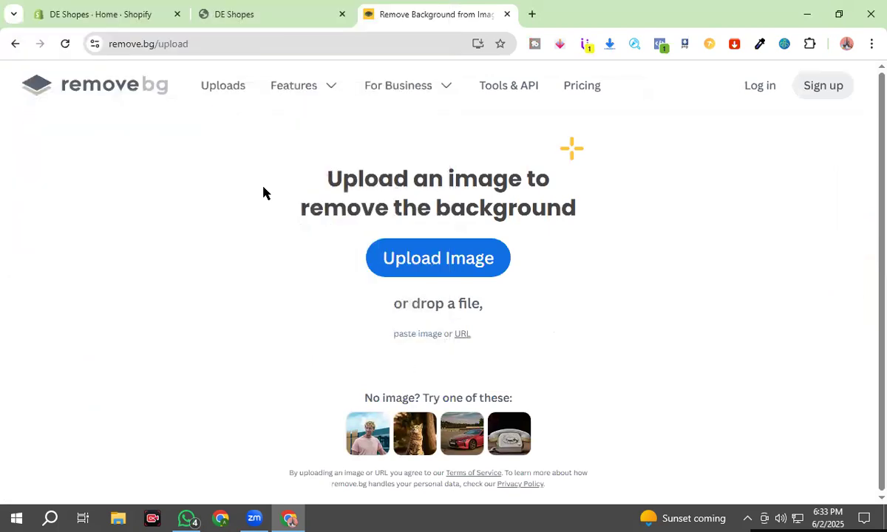
click(243, 6)
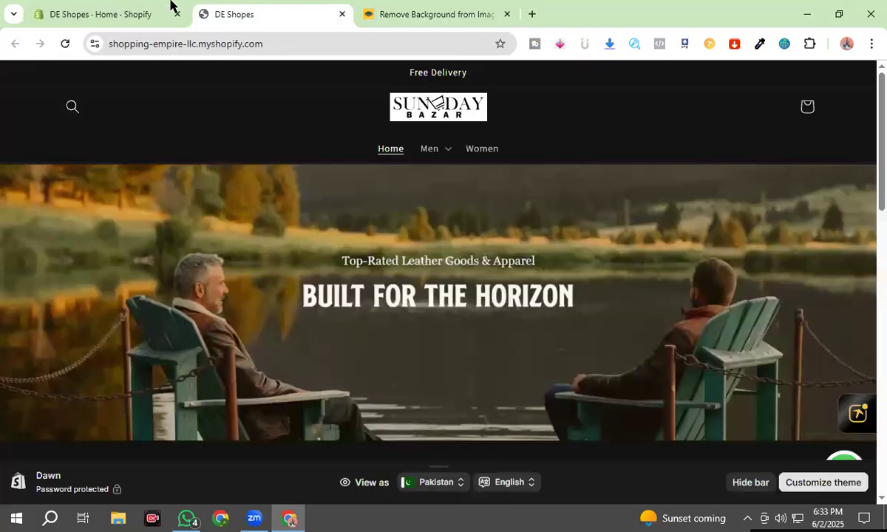
click(135, 5)
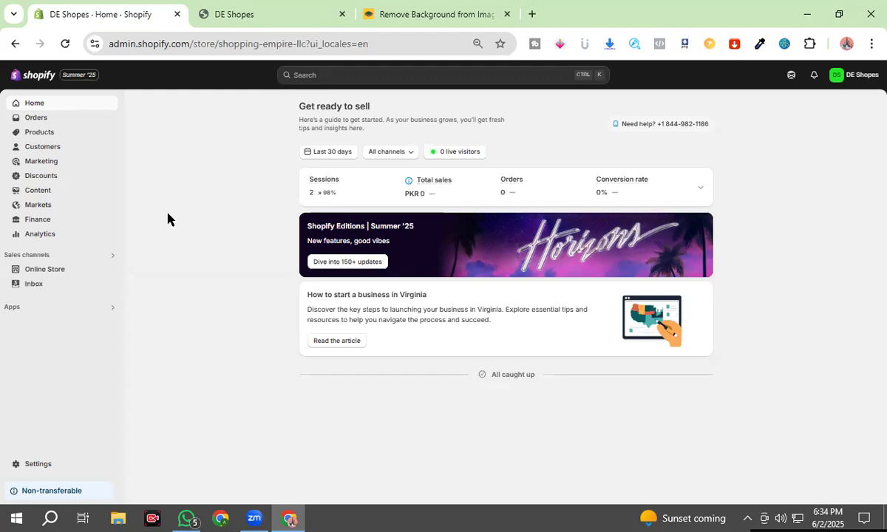
click(207, 11)
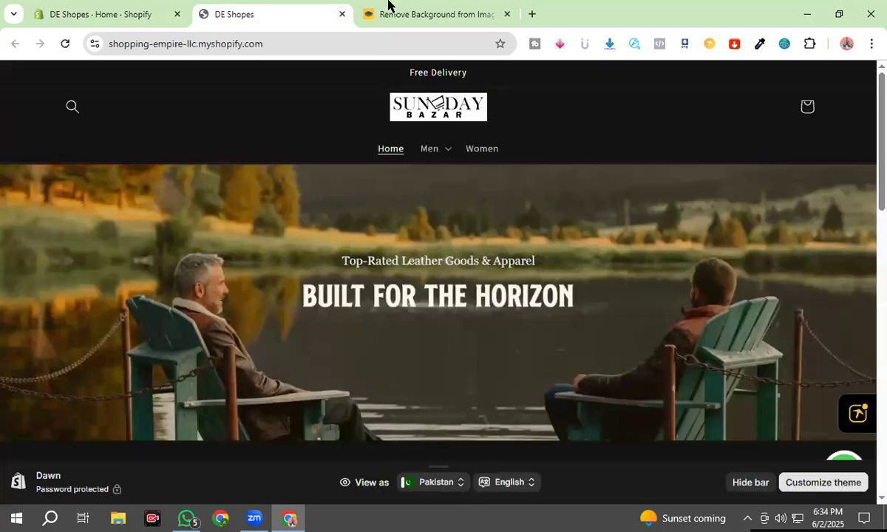
Open a blank form for adding a new product in the Shopify admin.
click(128, 6)
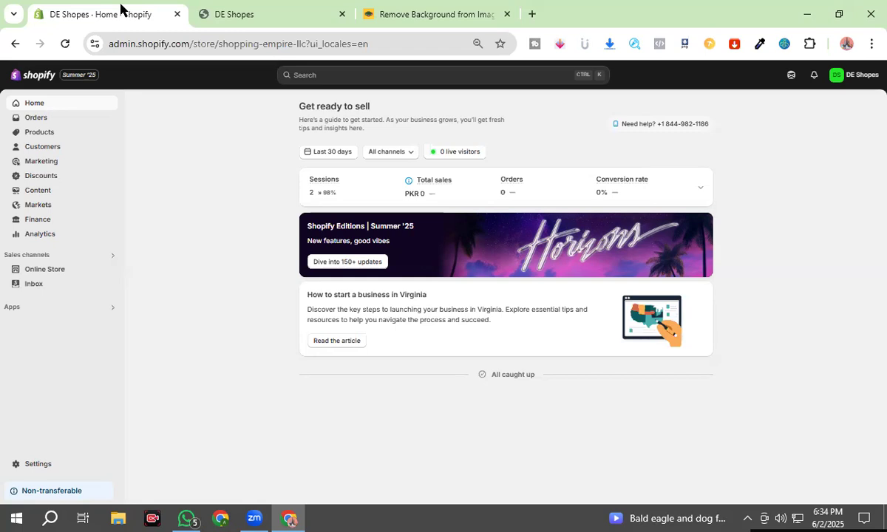
click(56, 136)
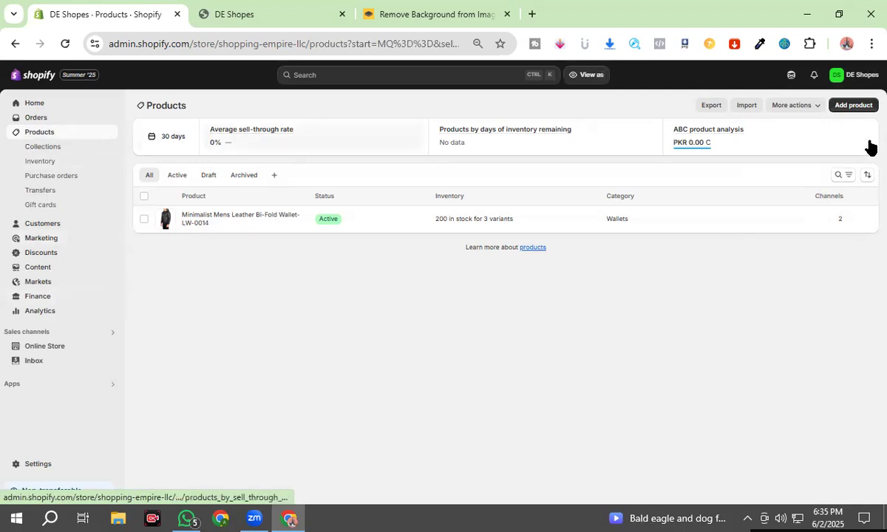
click(854, 106)
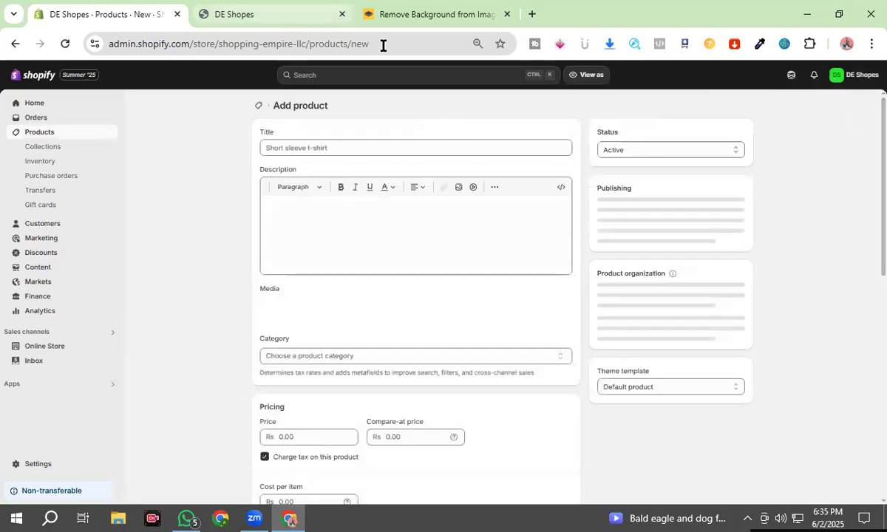
Look over the featured collection on the DE Shopes storefront.
click(394, 9)
click(331, 6)
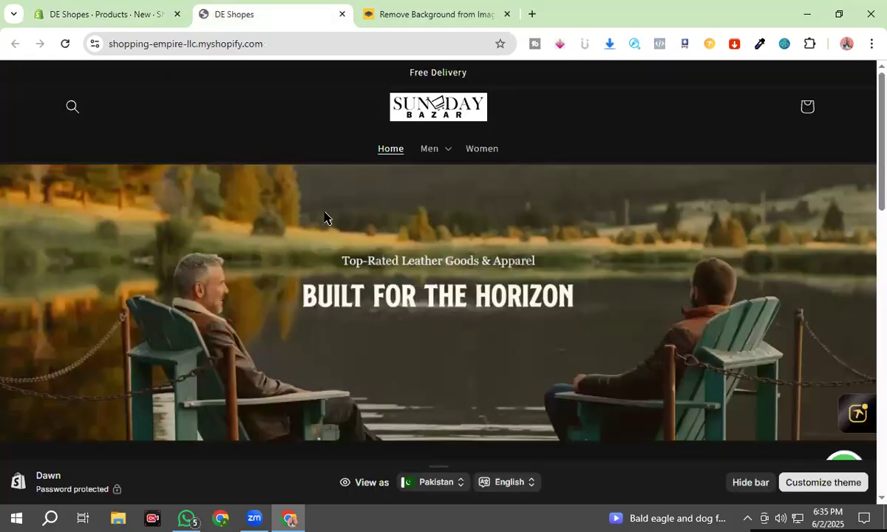
scroll(324, 218, down, 3)
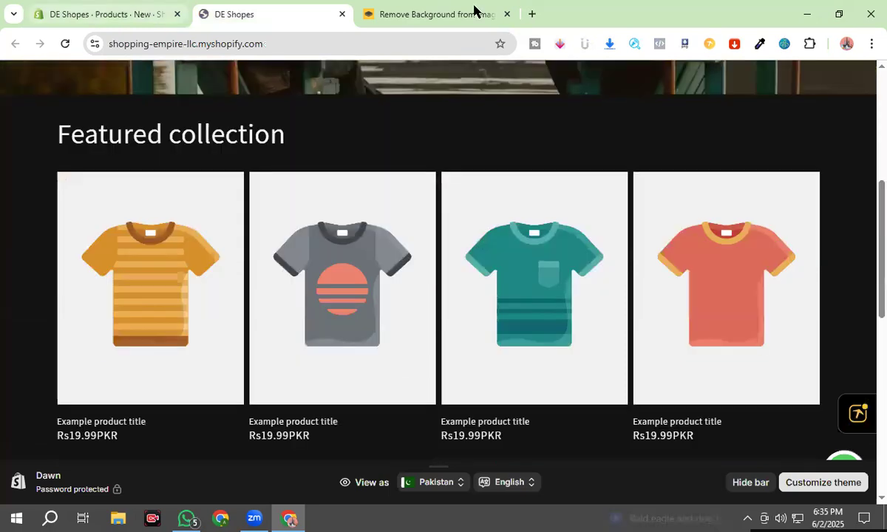
Open milanoleathers.com in a new browser tab and look over the collections and wallets on its home page.
click(475, 10)
click(532, 14)
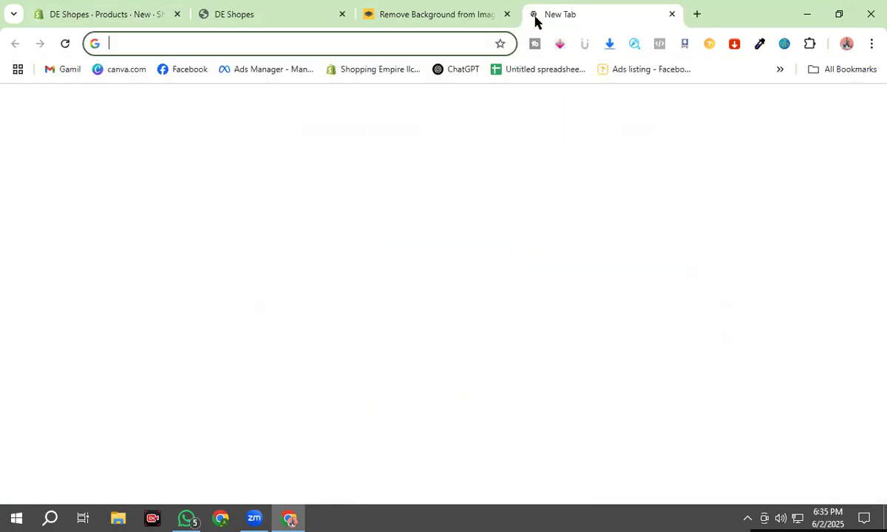
text(mi)
key(Return)
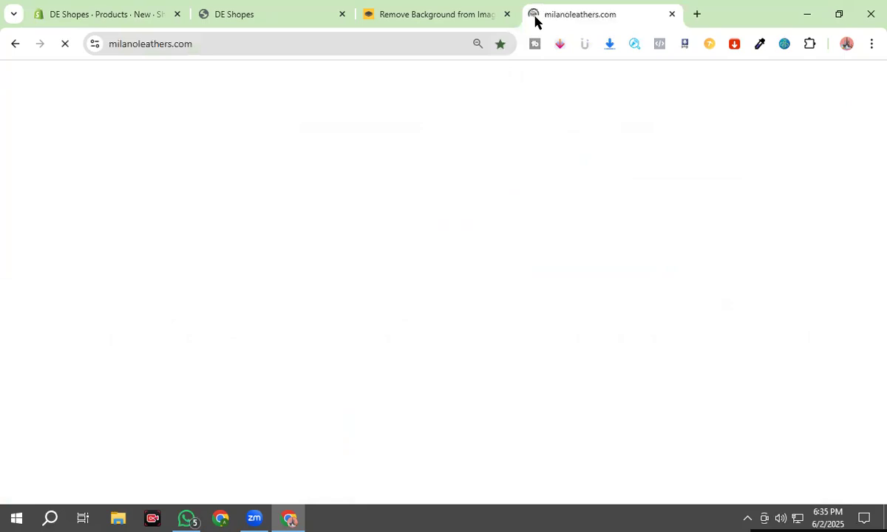
scroll(483, 253, down, 2)
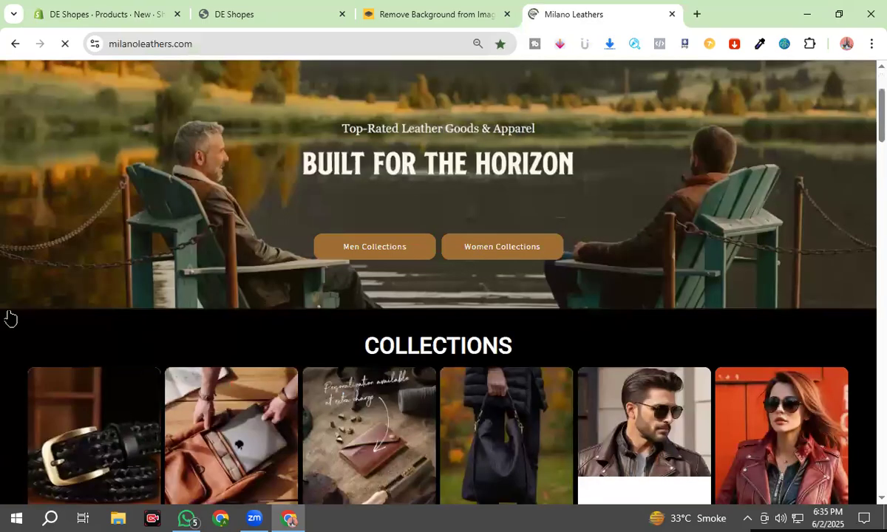
scroll(100, 283, down, 2)
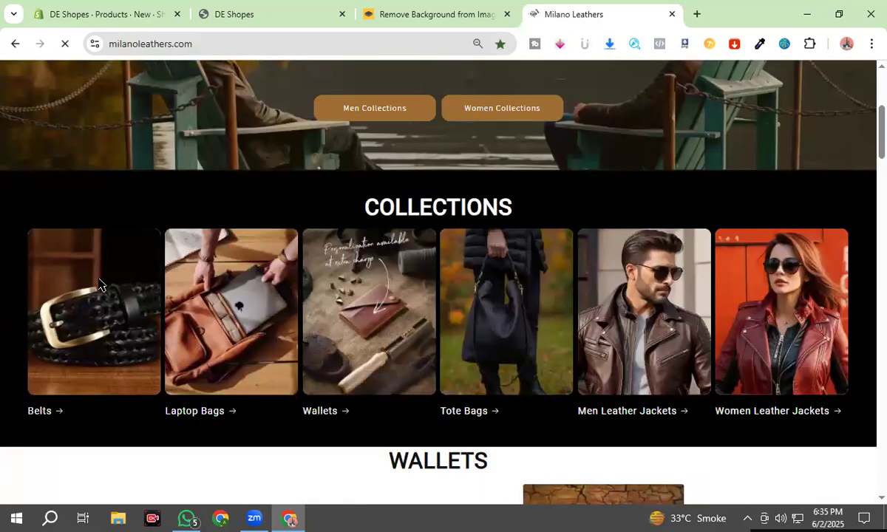
scroll(326, 323, up, 4)
scroll(316, 328, down, 4)
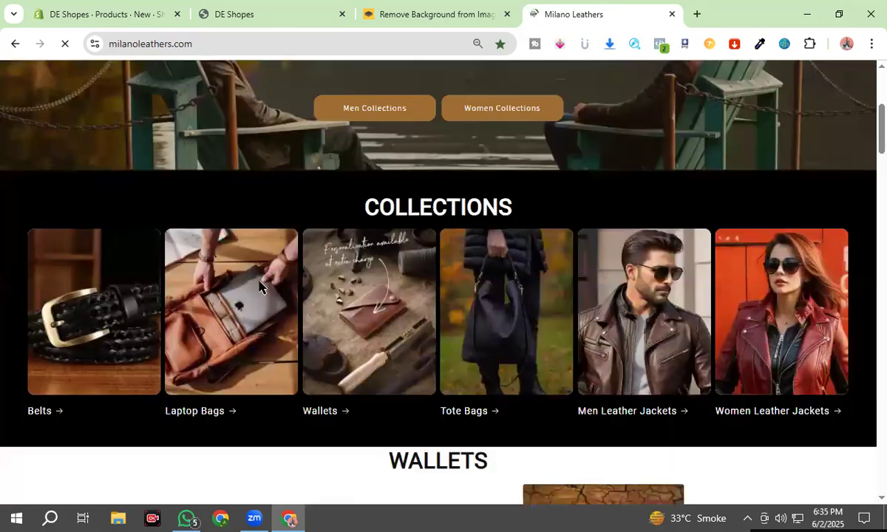
scroll(259, 287, down, 4)
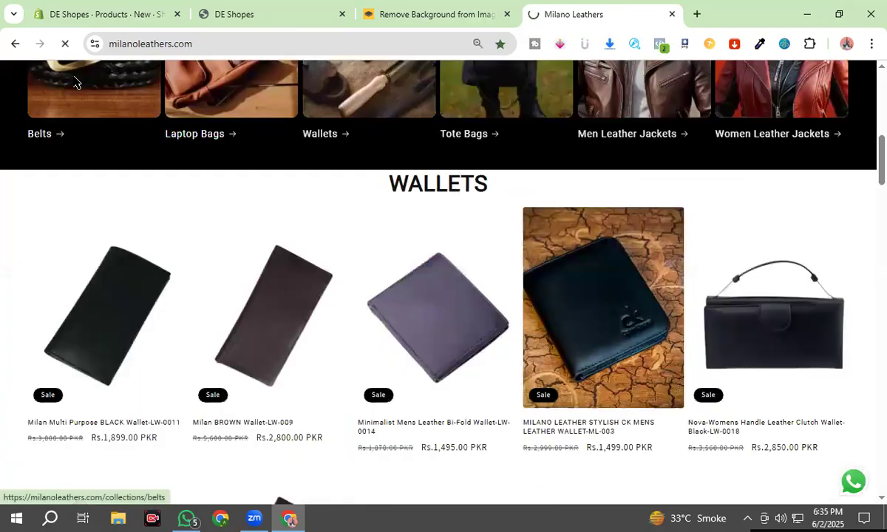
Open the product page of the Stylish Braided Men's Milano Leather Belt-Ml-001 from the Belts collection.
click(74, 82)
scroll(79, 151, down, 5)
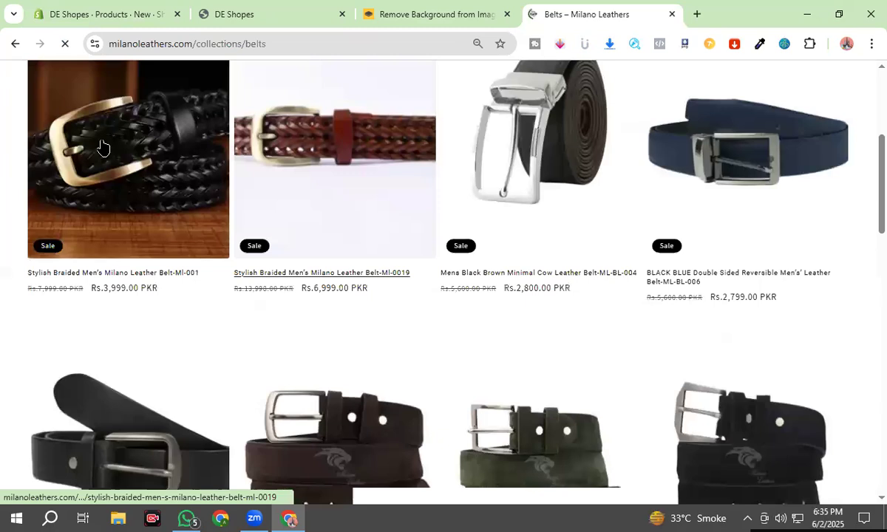
click(102, 147)
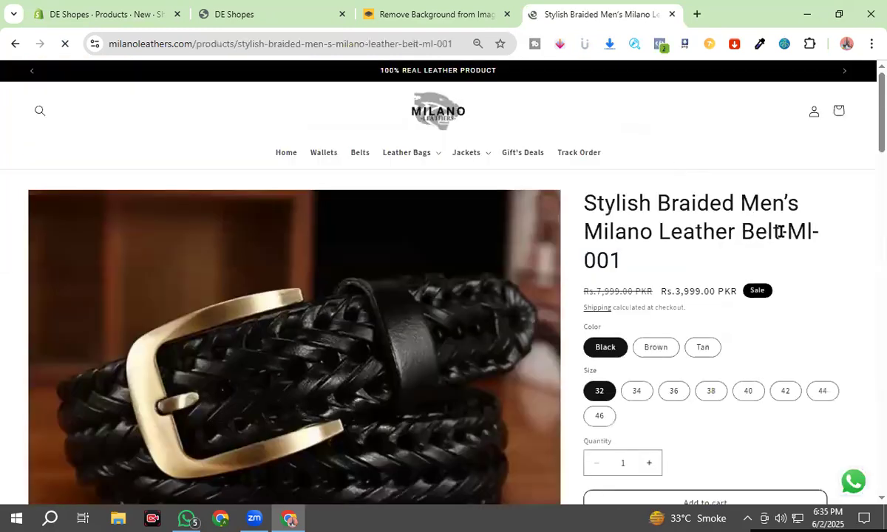
Copy "Stylish Braided Men's Milano Leather Belt" from the belt's product page into the new Shopify product's title.
drag(779, 231, 577, 206)
key(ctrl+c)
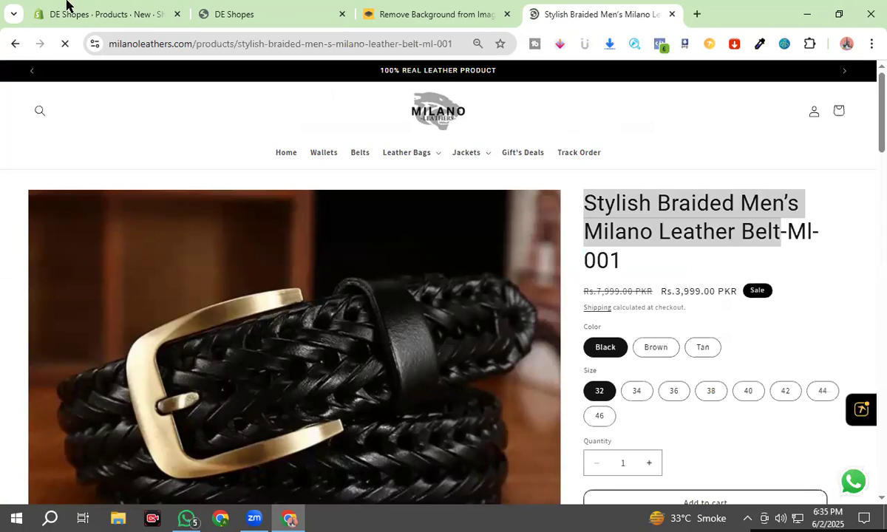
click(66, 10)
click(309, 148)
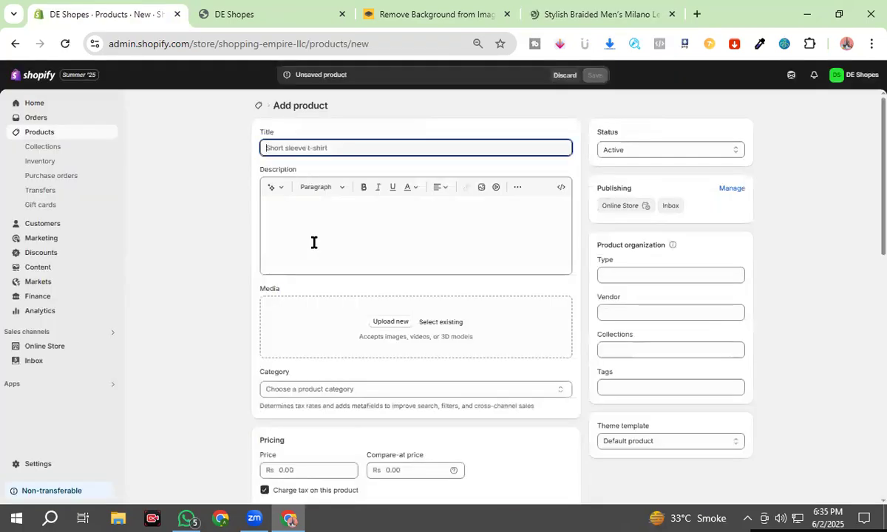
key(ctrl+v)
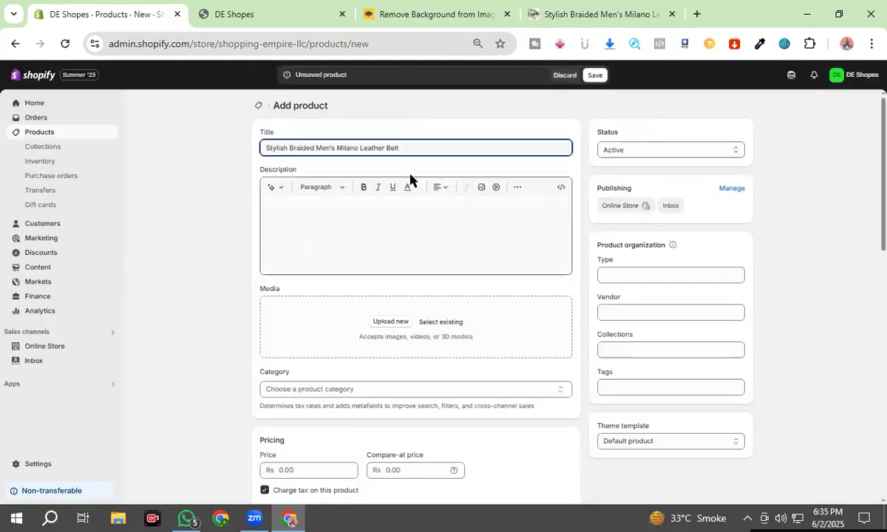
Copy the belt's description from "Features:" through the "What is a Milan Braided Men's Leather Belt?" paragraph into the new product's description.
click(565, 4)
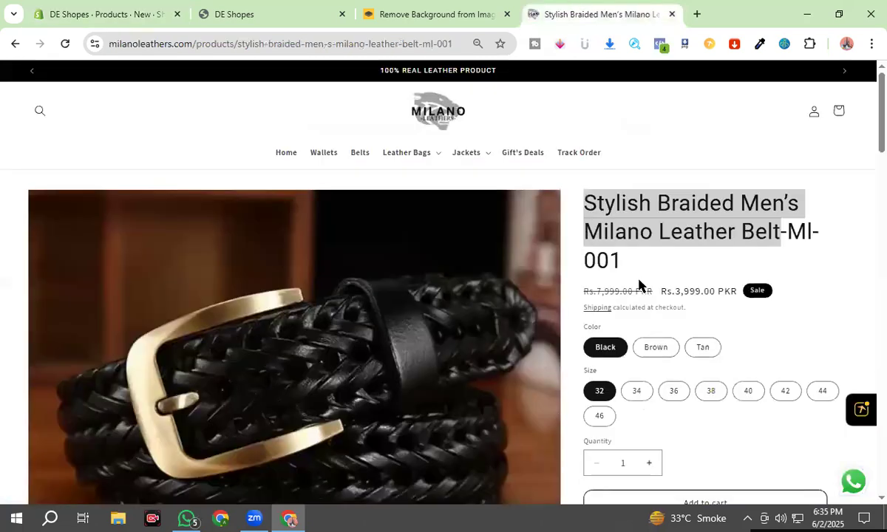
scroll(640, 277, down, 5)
scroll(635, 288, down, 3)
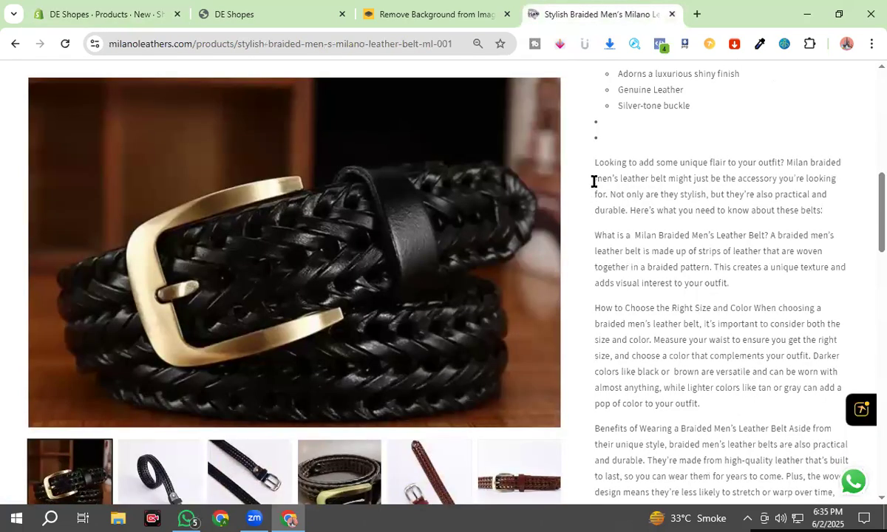
scroll(595, 181, up, 2)
shift+click(715, 473)
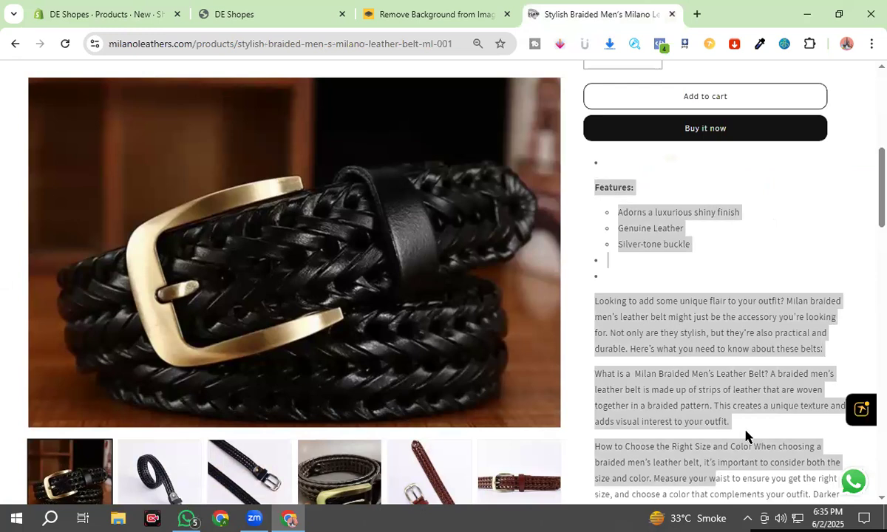
shift+click(749, 423)
key(ctrl+c)
click(158, 10)
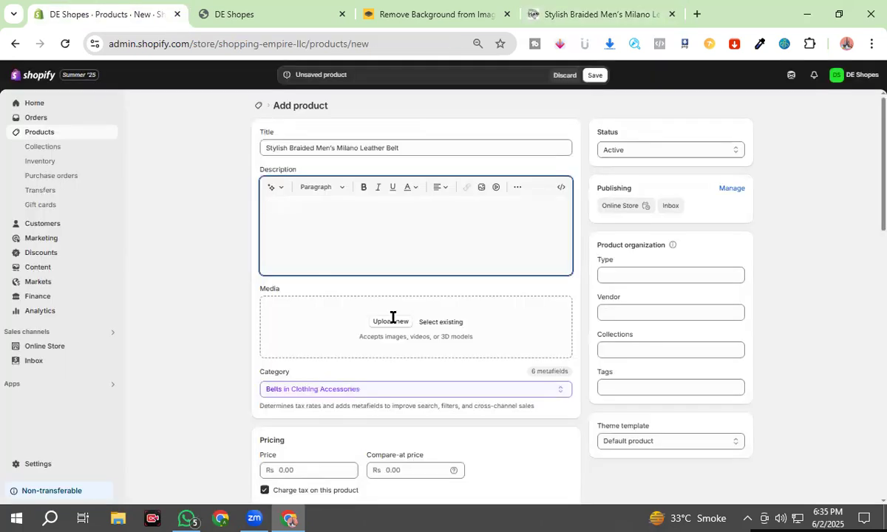
key(ctrl+v)
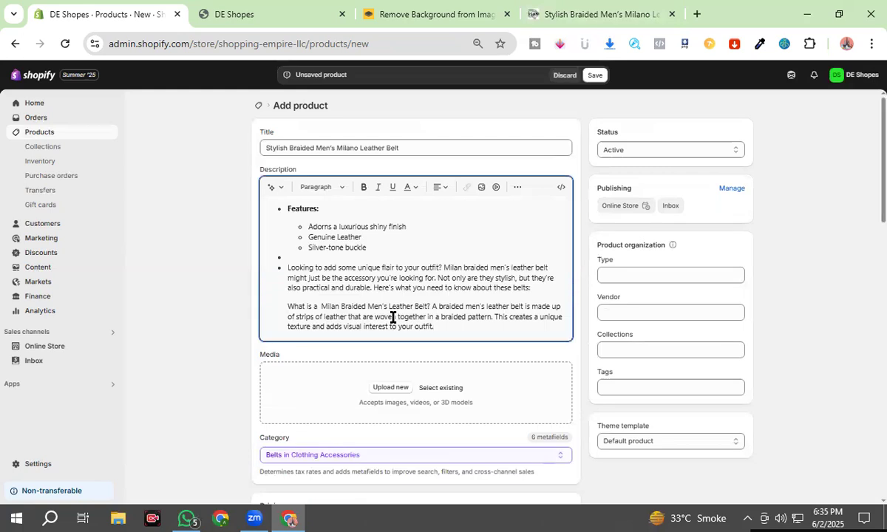
click(481, 194)
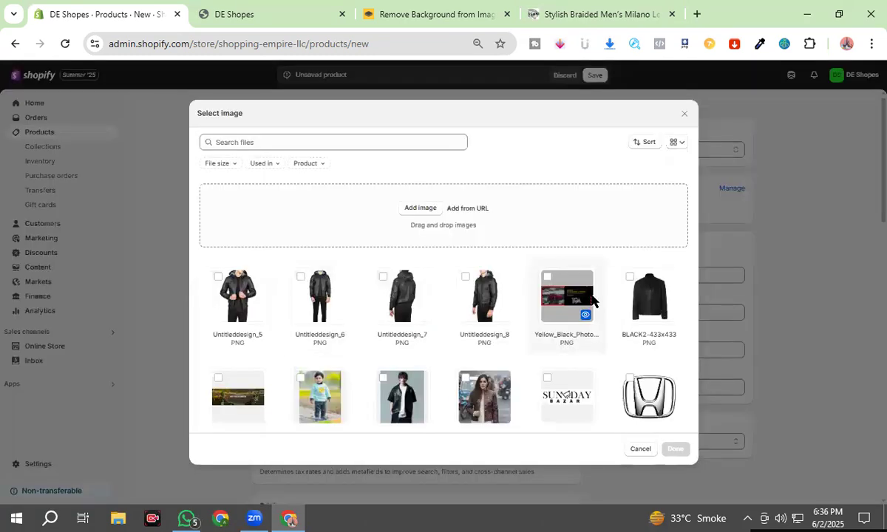
click(636, 449)
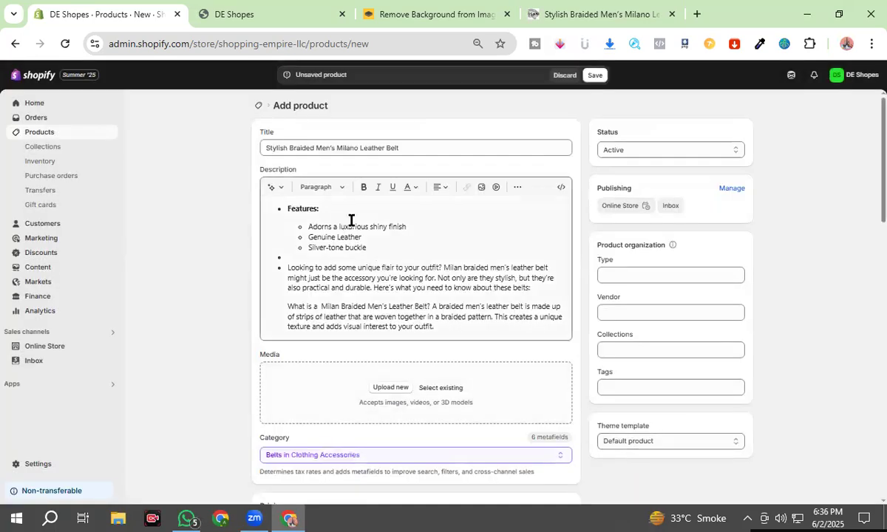
scroll(351, 220, down, 2)
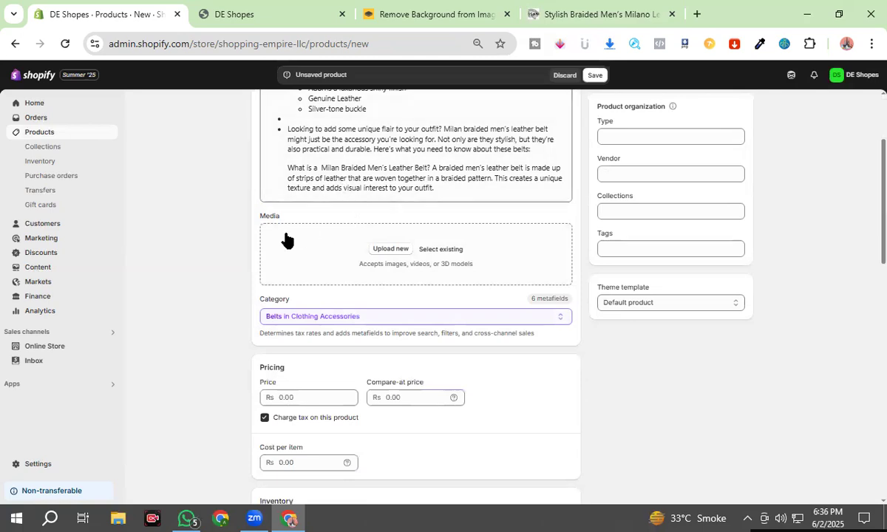
click(407, 252)
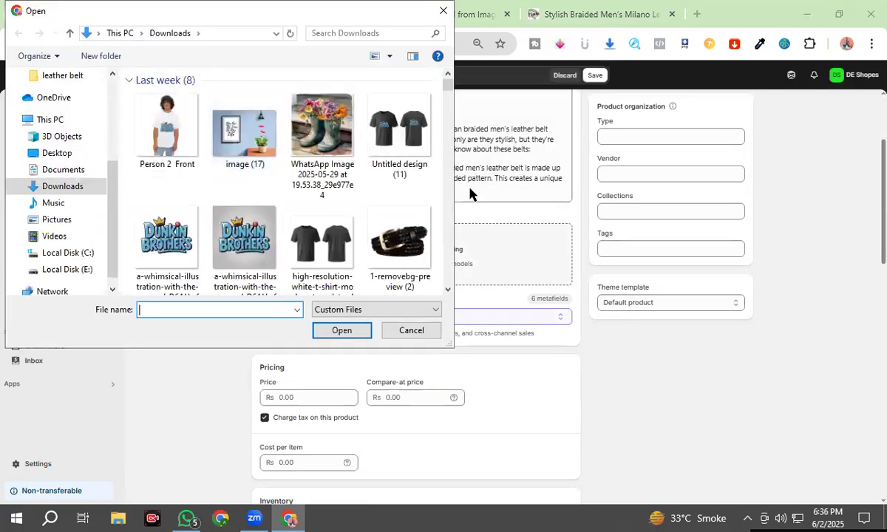
scroll(362, 189, down, 5)
scroll(353, 188, up, 1)
scroll(353, 188, down, 5)
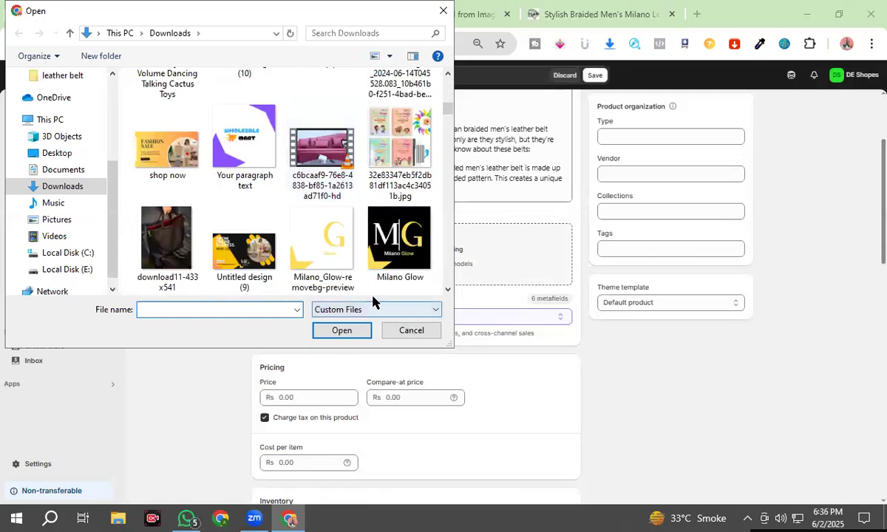
key(Escape)
Upload the belt images Untitled_design_92 and images (1) from the Downloads folder to the product's media.
click(385, 252)
scroll(222, 208, down, 6)
scroll(225, 205, down, 15)
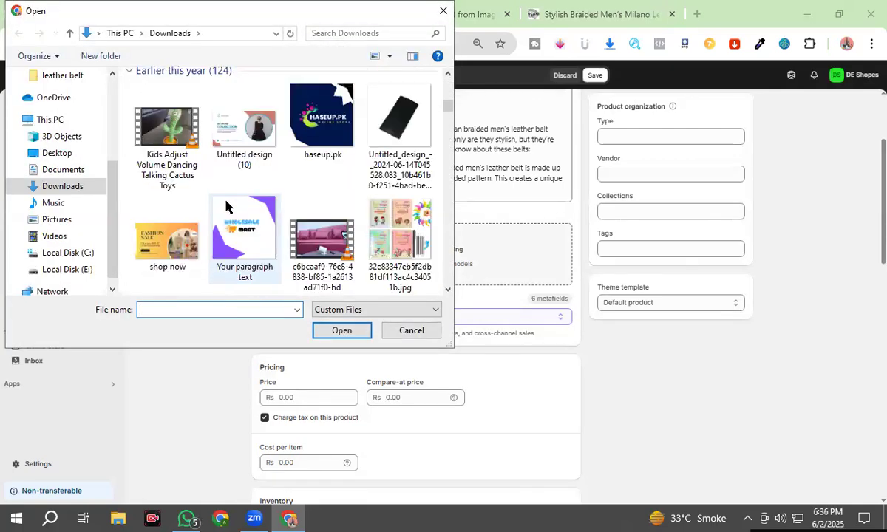
scroll(225, 205, down, 4)
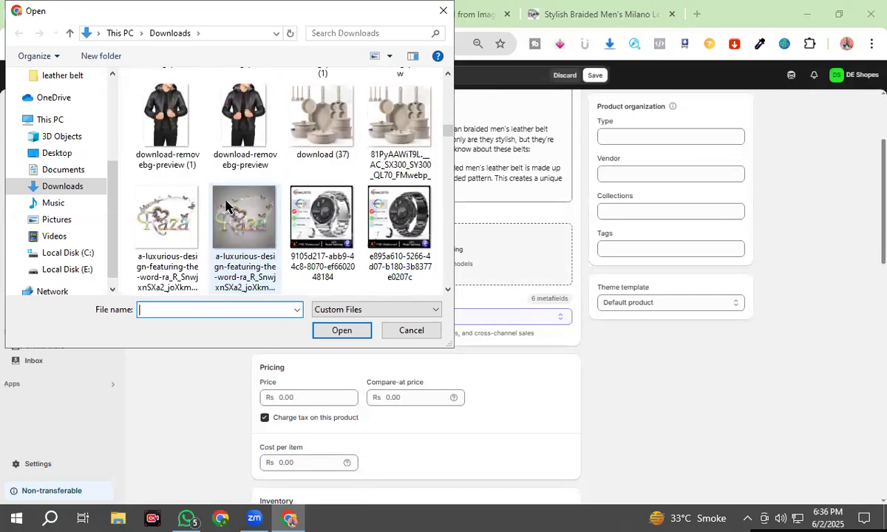
scroll(227, 206, down, 3)
click(249, 151)
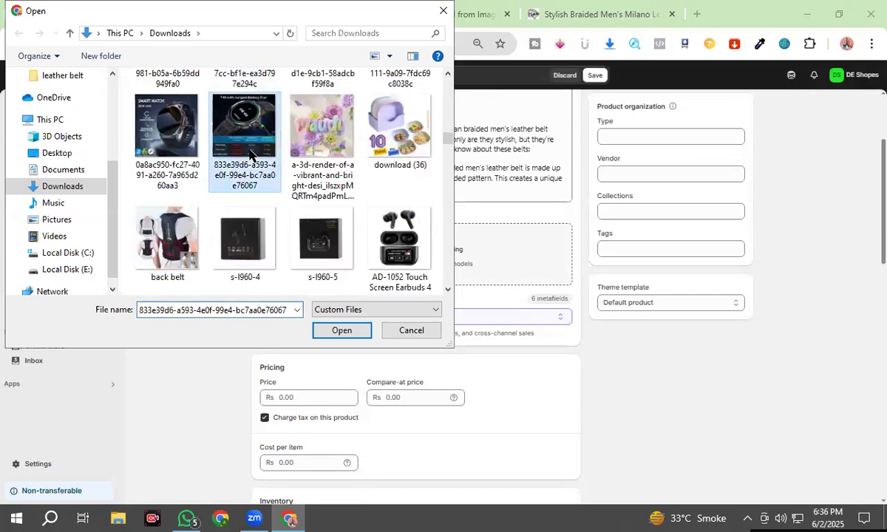
key(m)
key(m)
key(m)
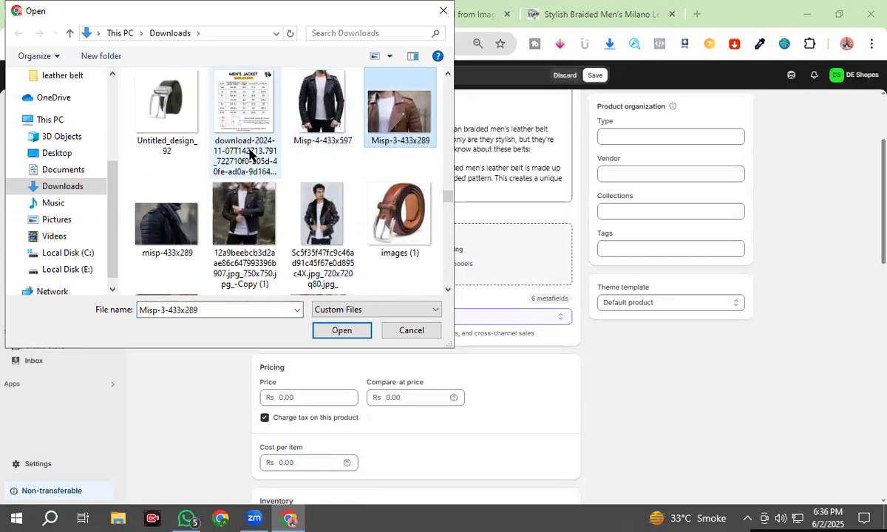
click(194, 109)
ctrl+click(373, 213)
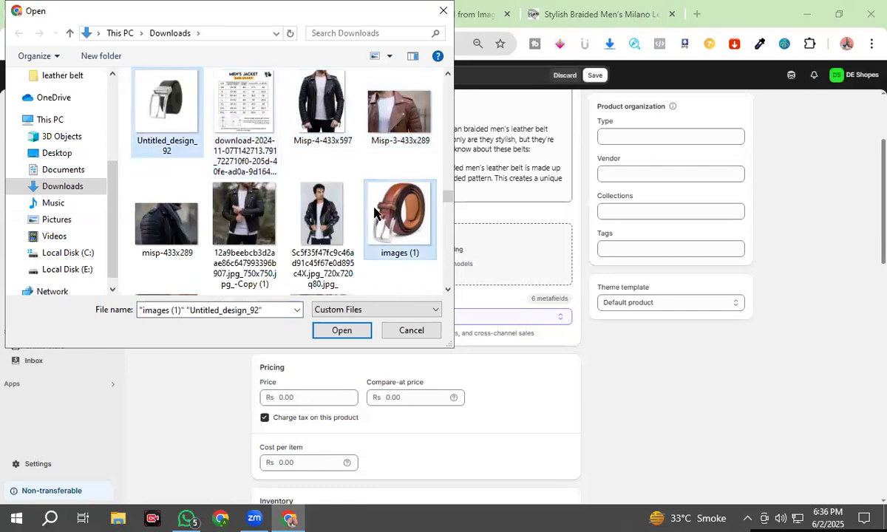
click(338, 330)
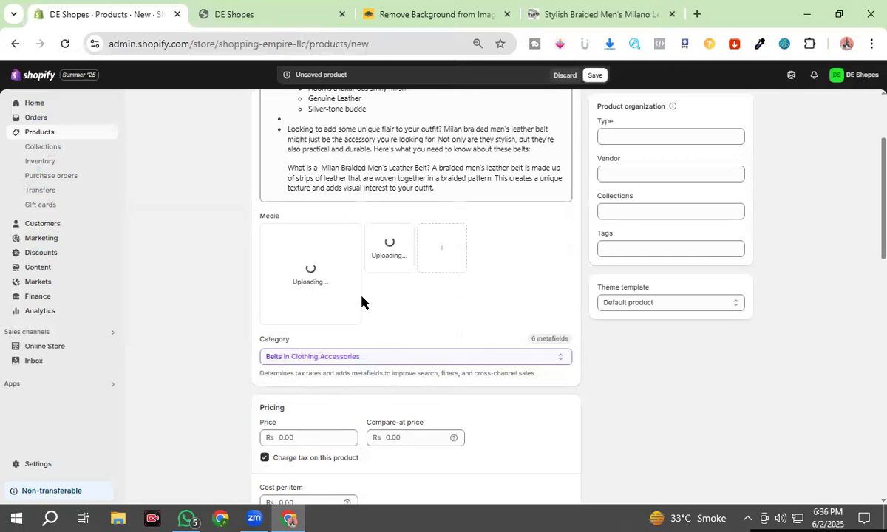
Check the belt's prices on the Milano Leathers page and set the product's price to Rs 3999 and compare-at price to Rs 7999.
click(571, 9)
scroll(640, 264, up, 5)
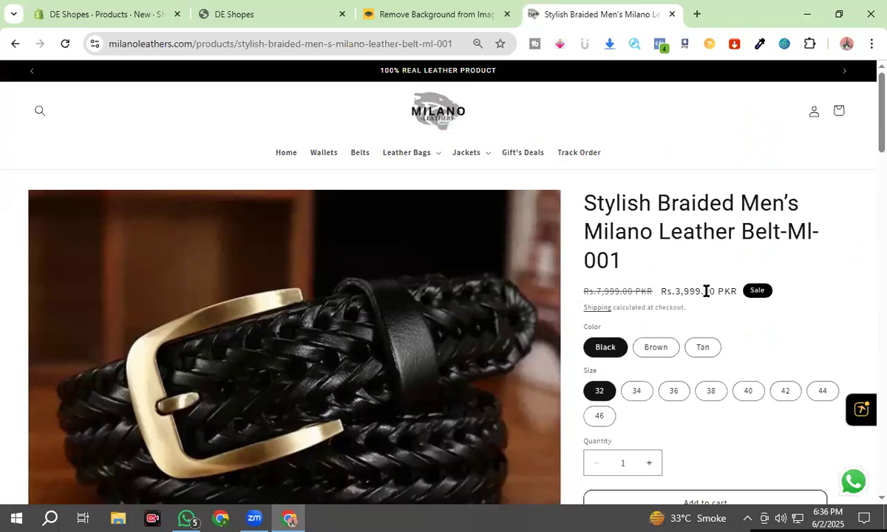
click(137, 11)
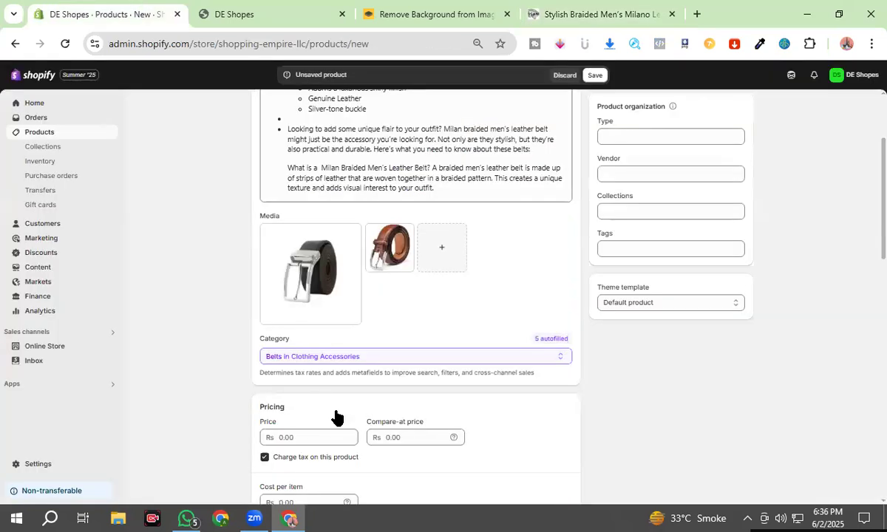
scroll(288, 428, down, 3)
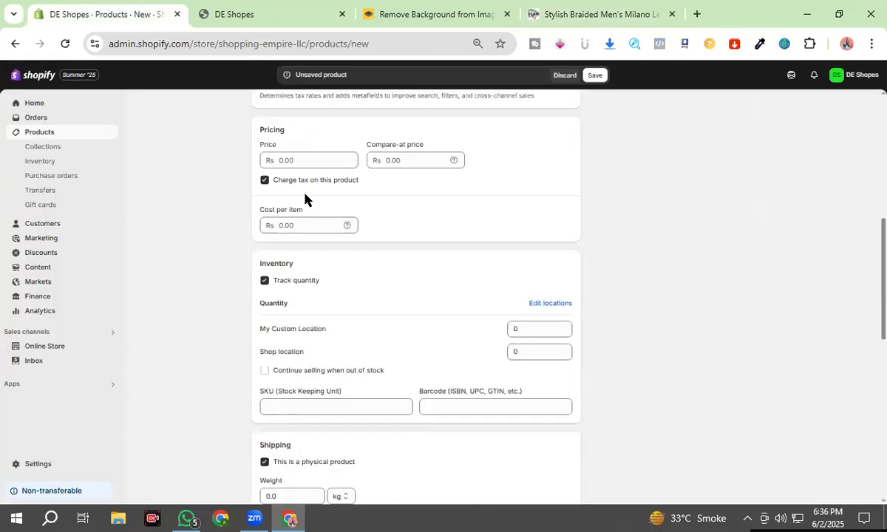
click(309, 153)
text(3,99)
text(999)
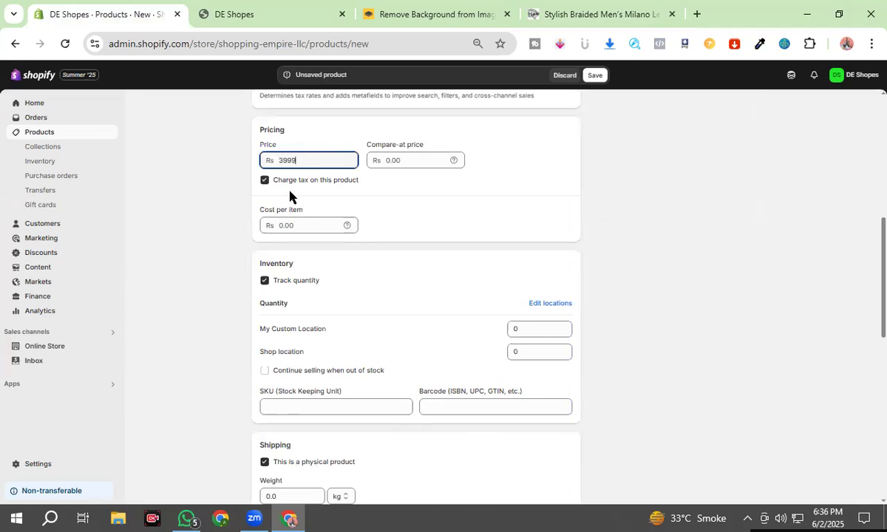
click(411, 160)
text(7999)
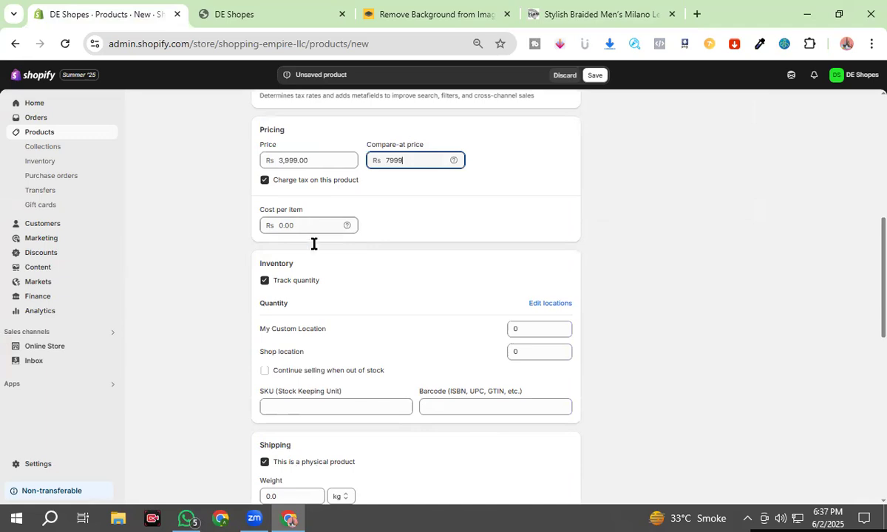
Allow selling when out of stock and set the My Custom Location quantity to 100.
click(513, 331)
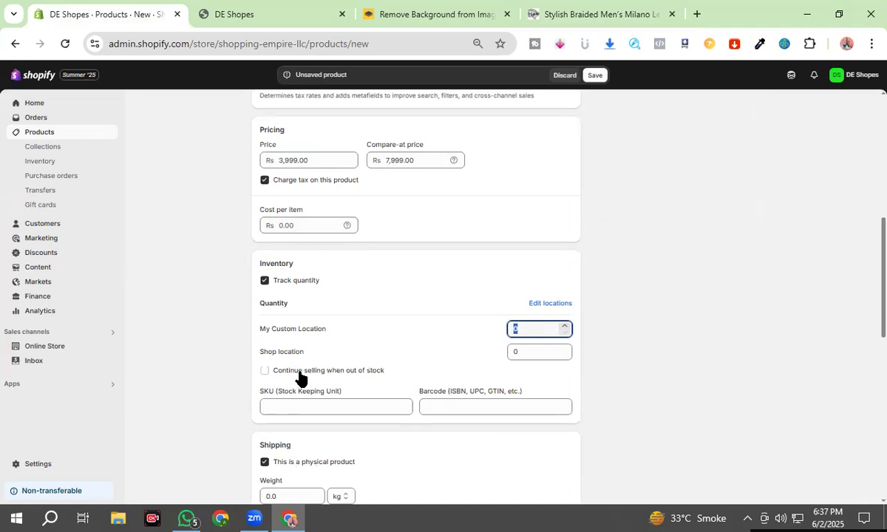
click(266, 372)
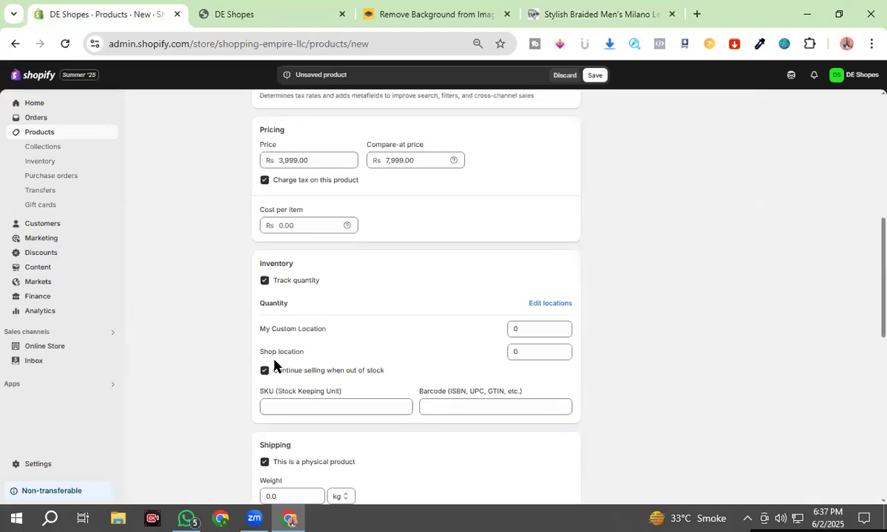
click(529, 333)
key(BackSpace)
text(100)
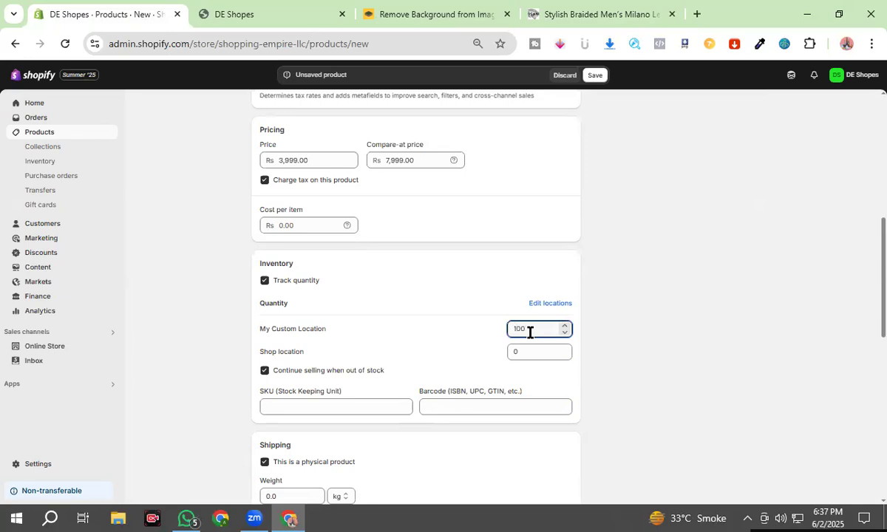
click(656, 376)
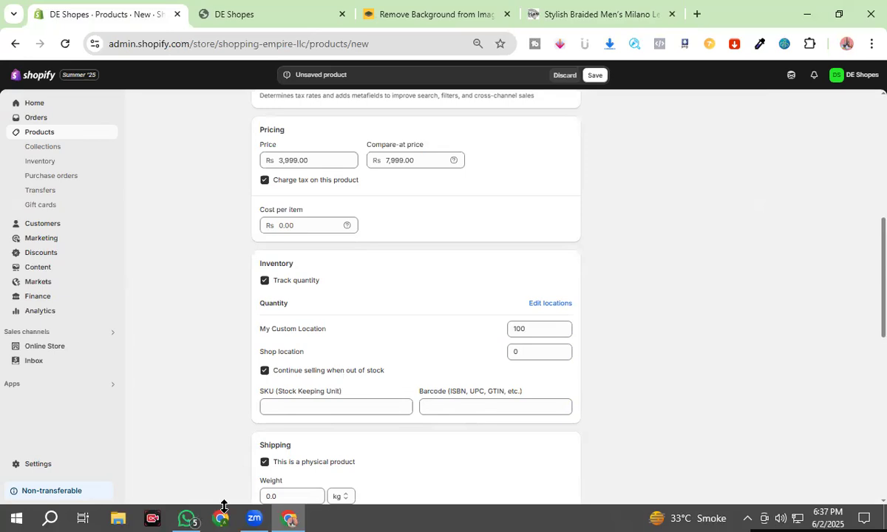
Add a Color variant option with the values Black, Brown, White and Silver.
scroll(369, 347, down, 6)
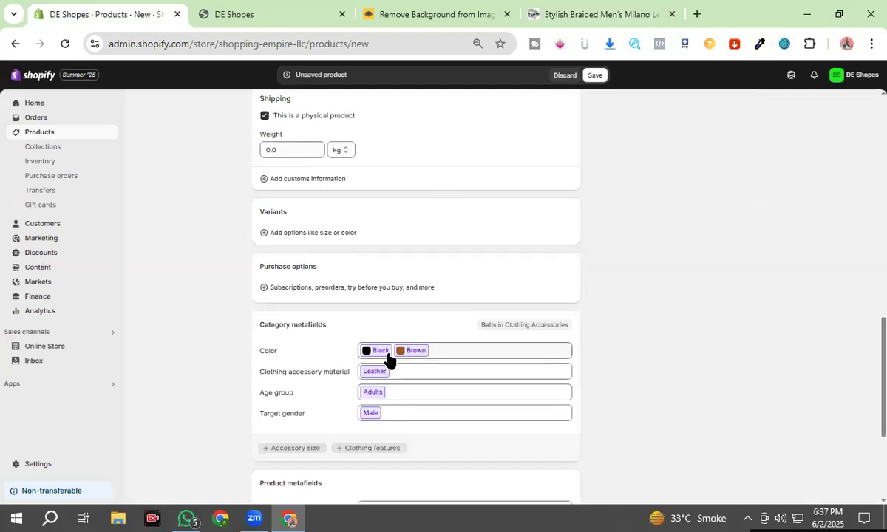
click(303, 238)
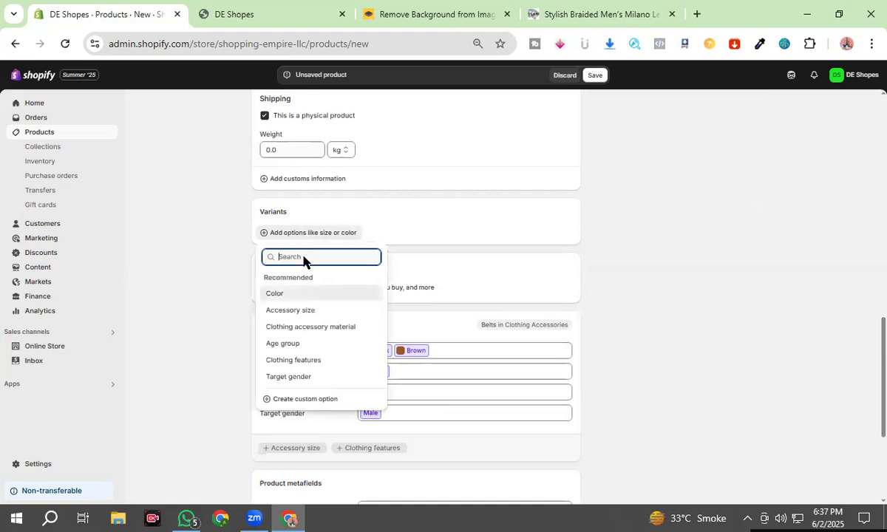
click(293, 297)
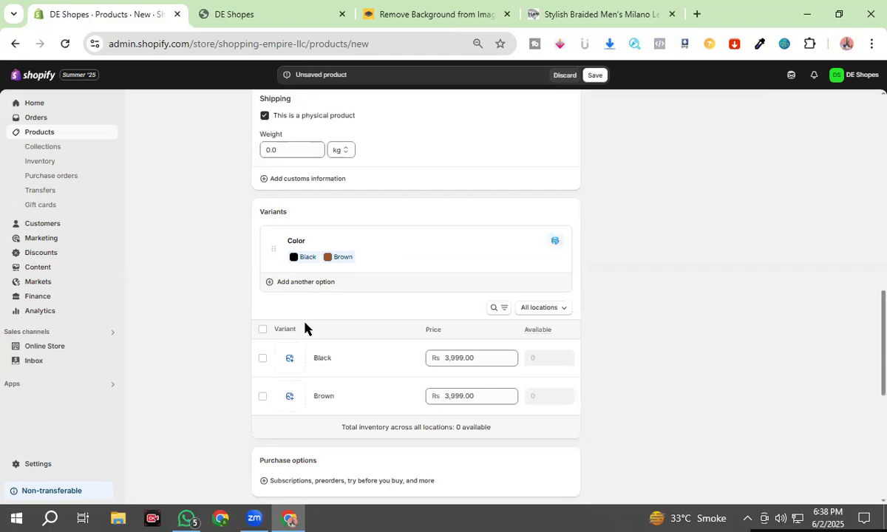
click(371, 262)
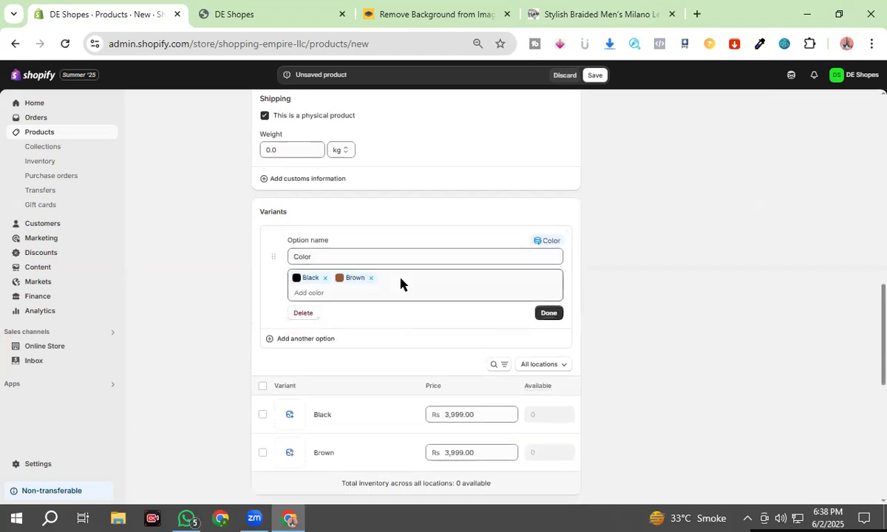
click(359, 293)
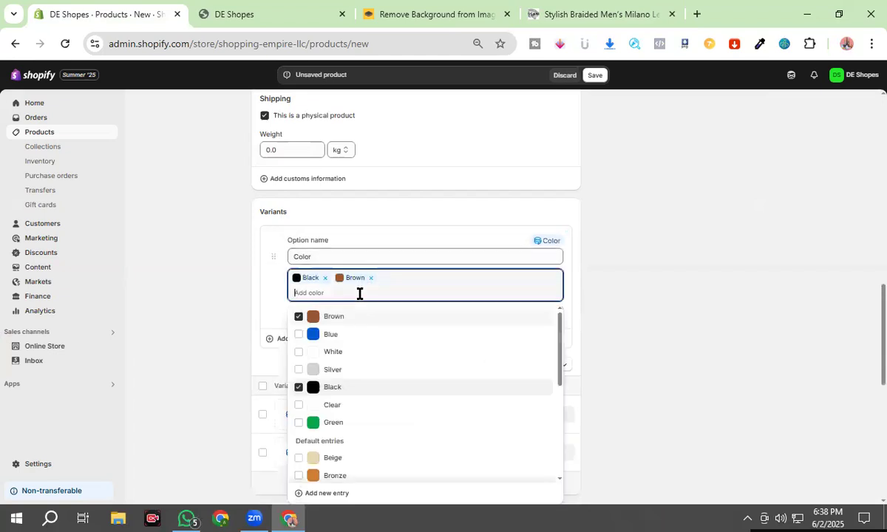
click(298, 352)
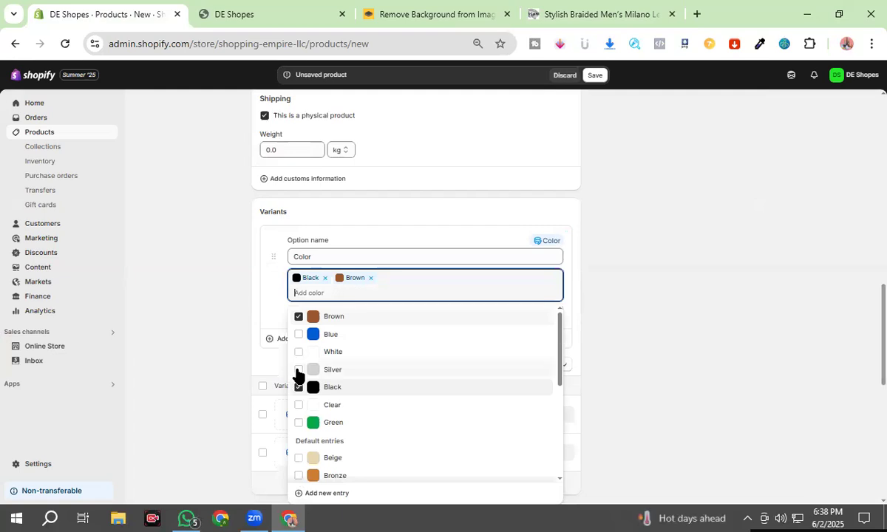
click(299, 370)
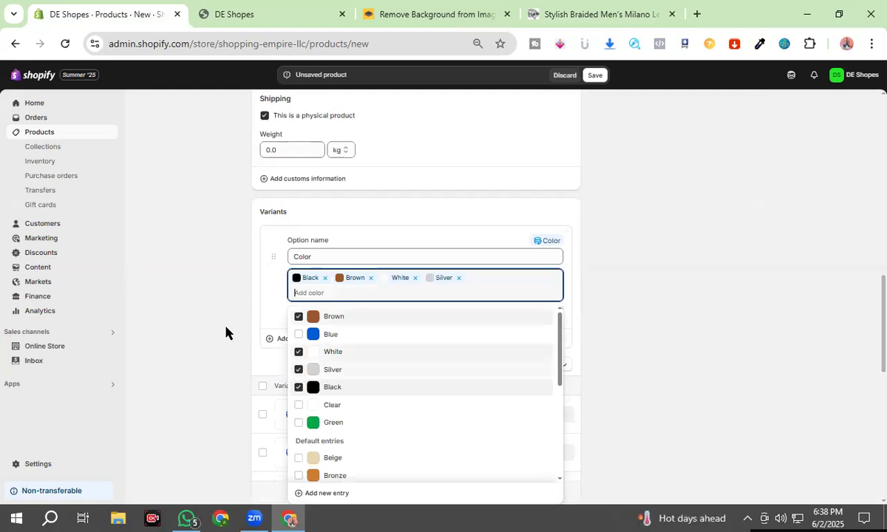
click(225, 333)
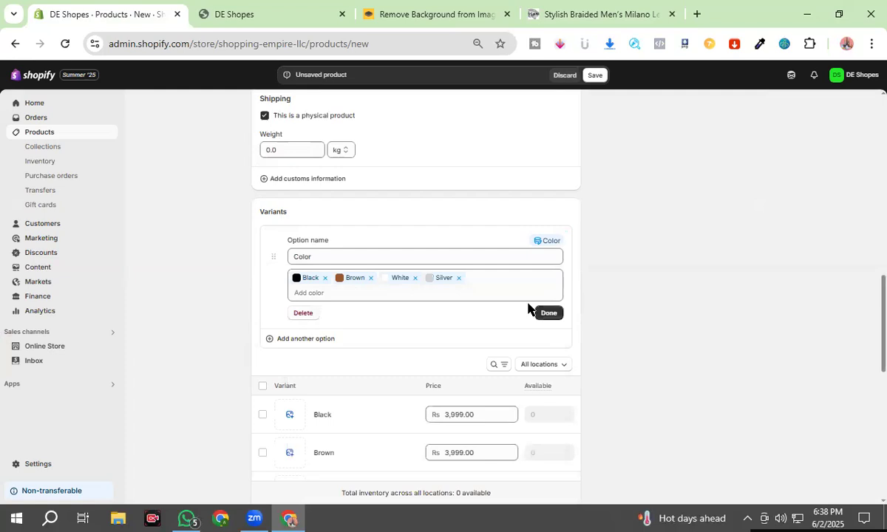
click(549, 313)
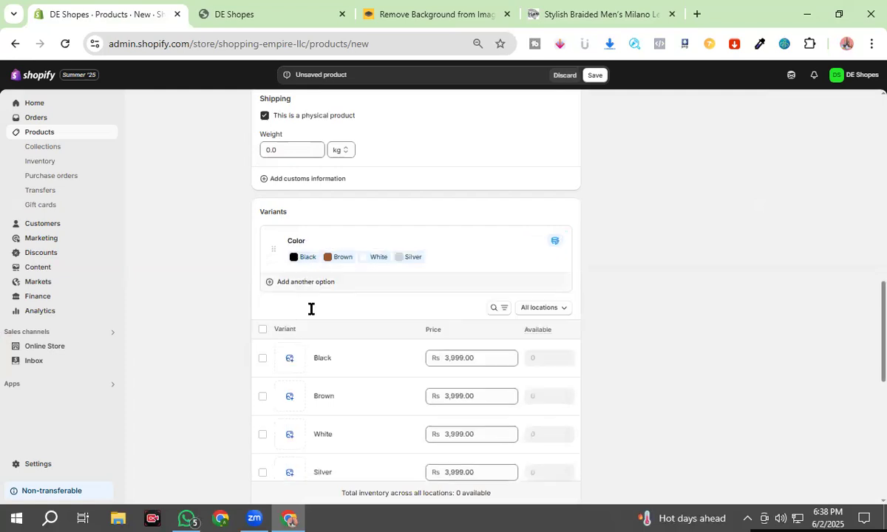
Add an Accessory size variant option with sizes S and M, and expand the Silver variants.
click(304, 281)
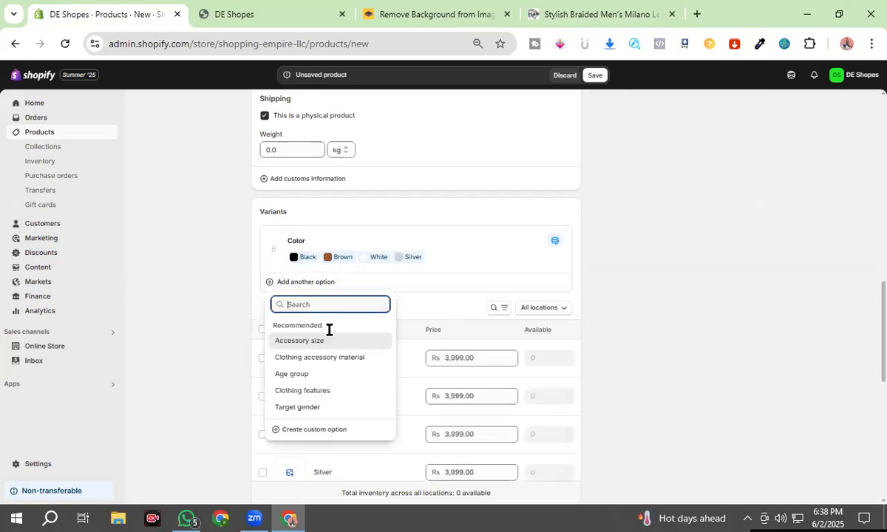
click(299, 340)
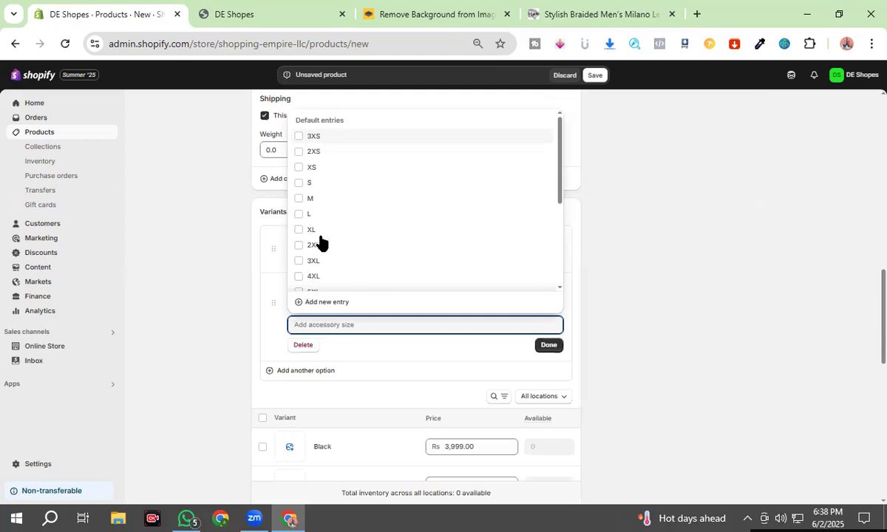
scroll(320, 242, down, 5)
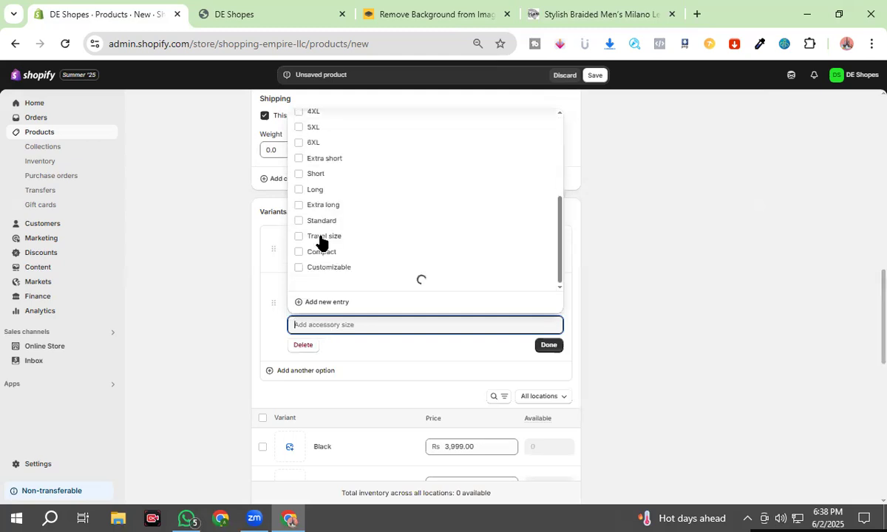
scroll(320, 242, up, 5)
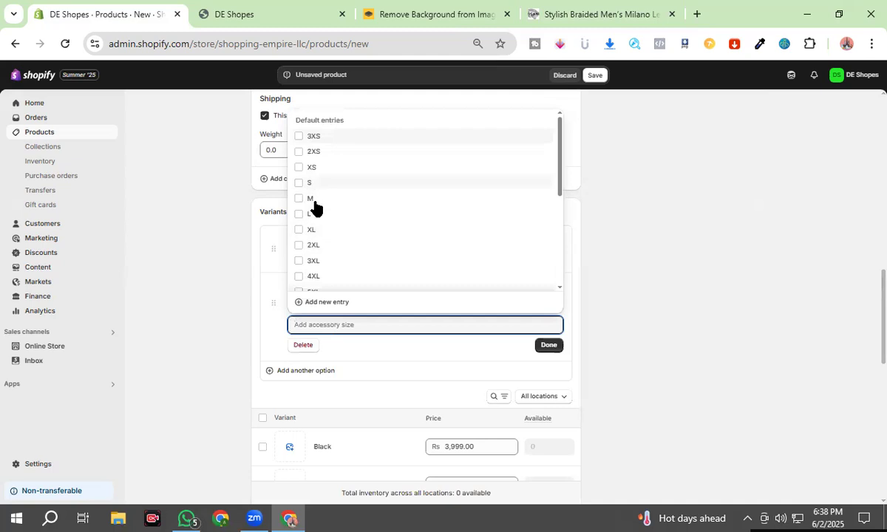
key(Return)
click(314, 201)
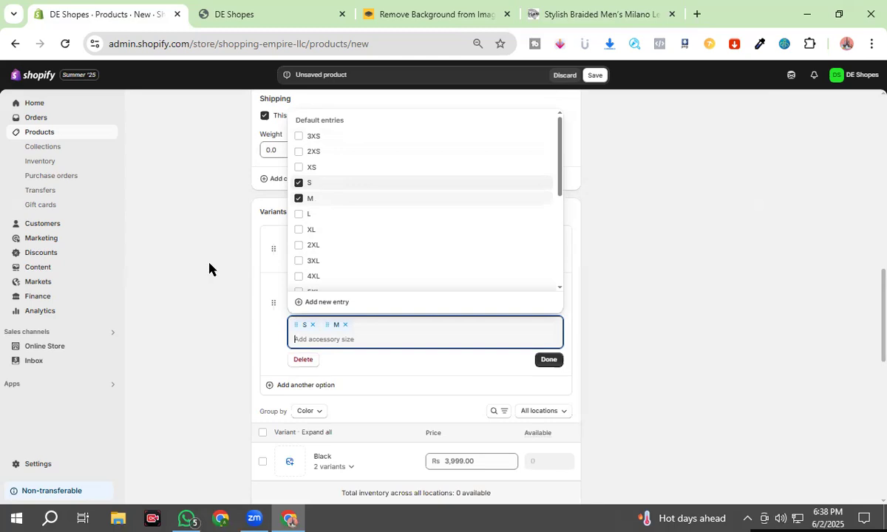
click(264, 267)
scroll(265, 269, down, 3)
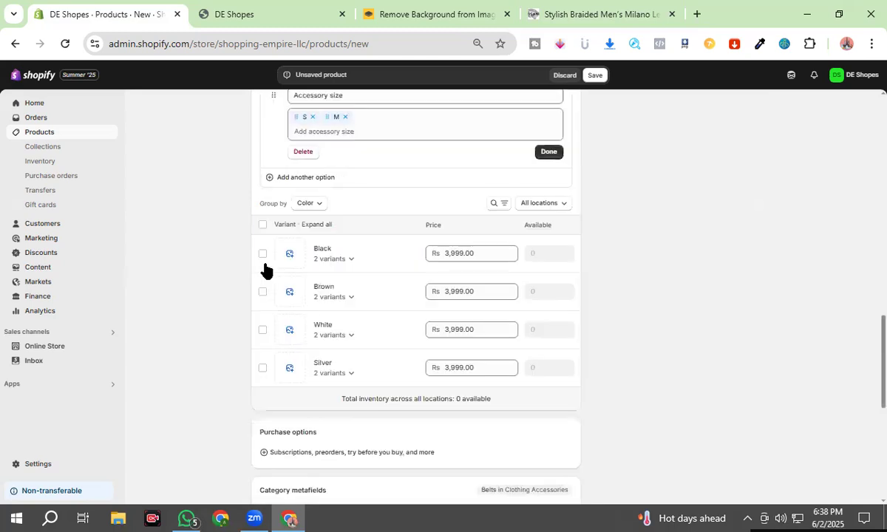
click(351, 374)
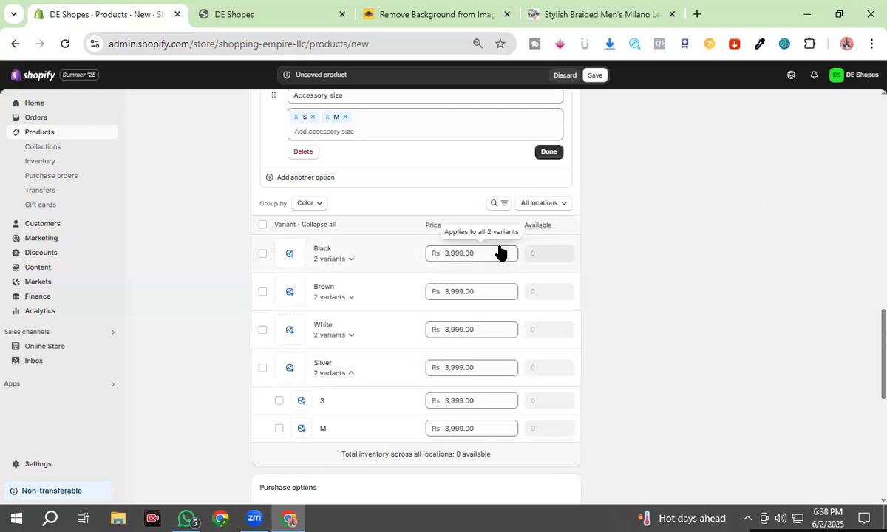
Assign the belt to the Men collection and save the new product.
scroll(499, 253, down, 3)
scroll(499, 251, up, 15)
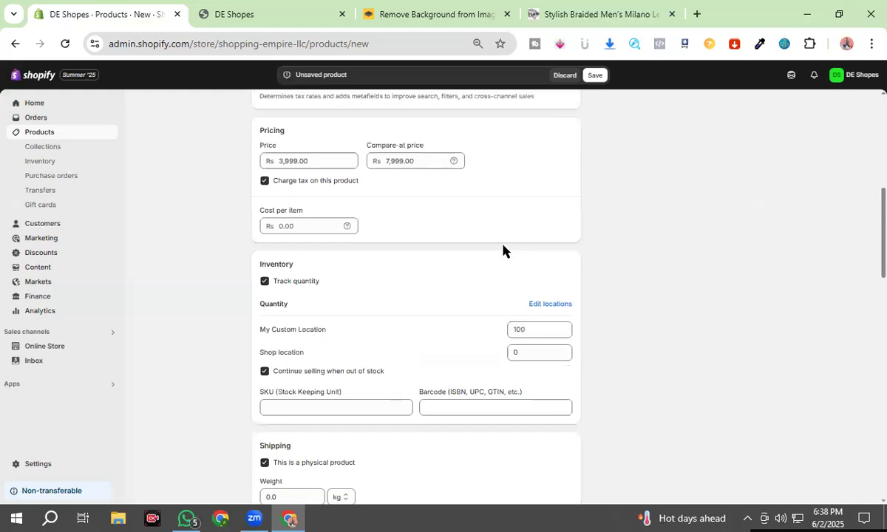
scroll(510, 274, up, 2)
scroll(591, 327, up, 4)
click(636, 349)
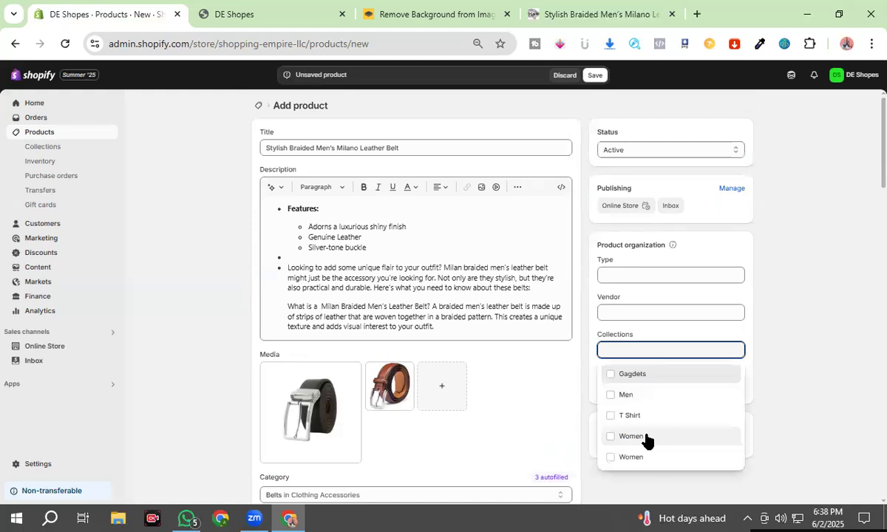
click(642, 405)
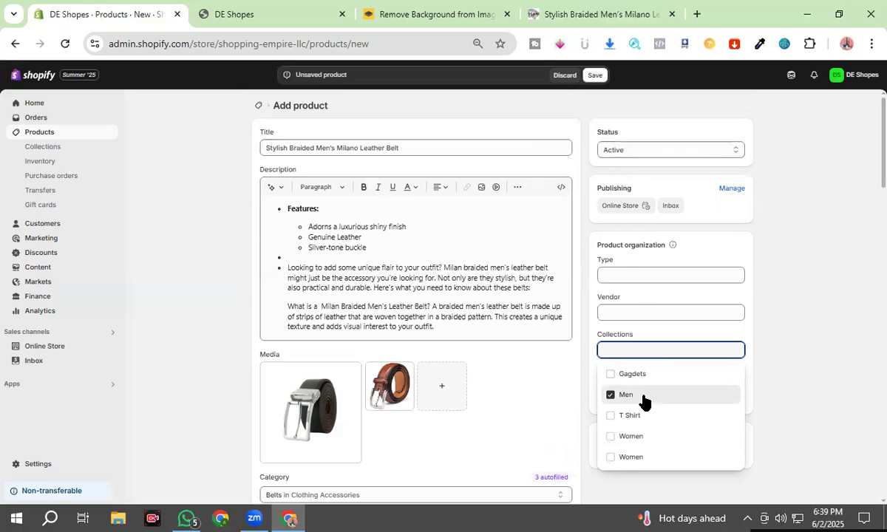
click(596, 76)
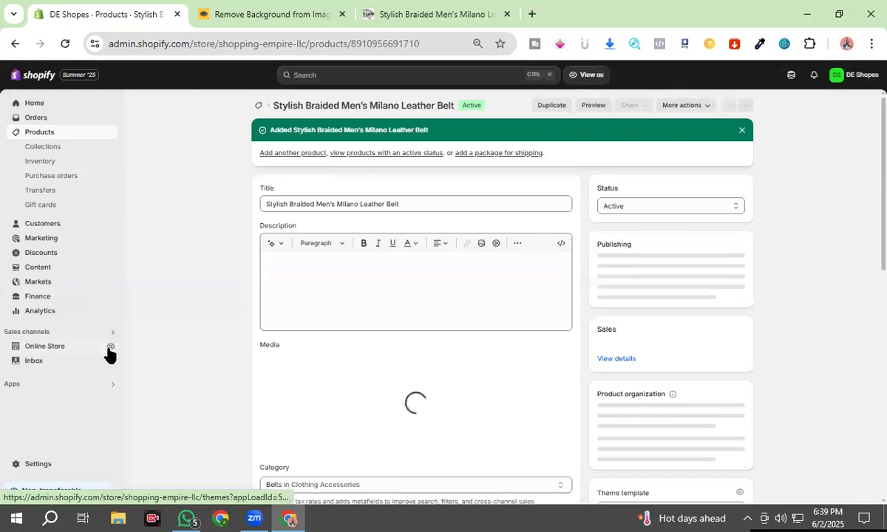
View the online store's home page and examine its featured collection and collection list.
click(110, 347)
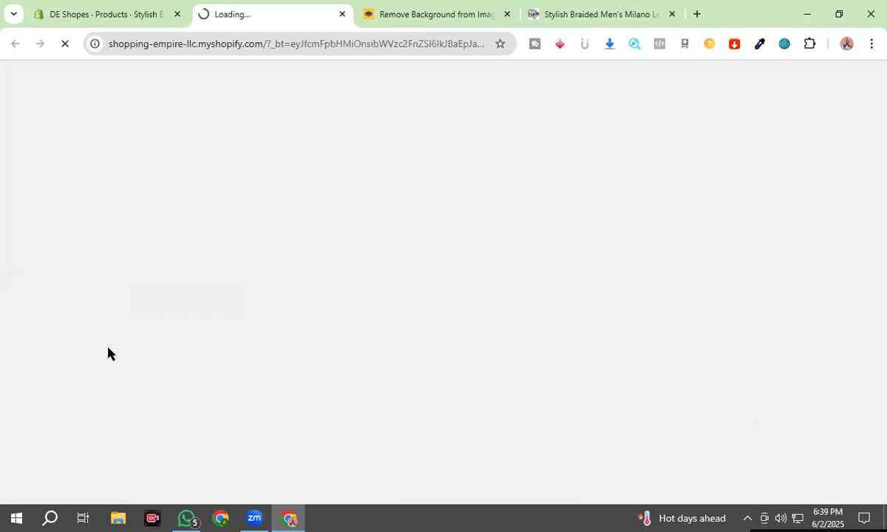
scroll(436, 306, down, 4)
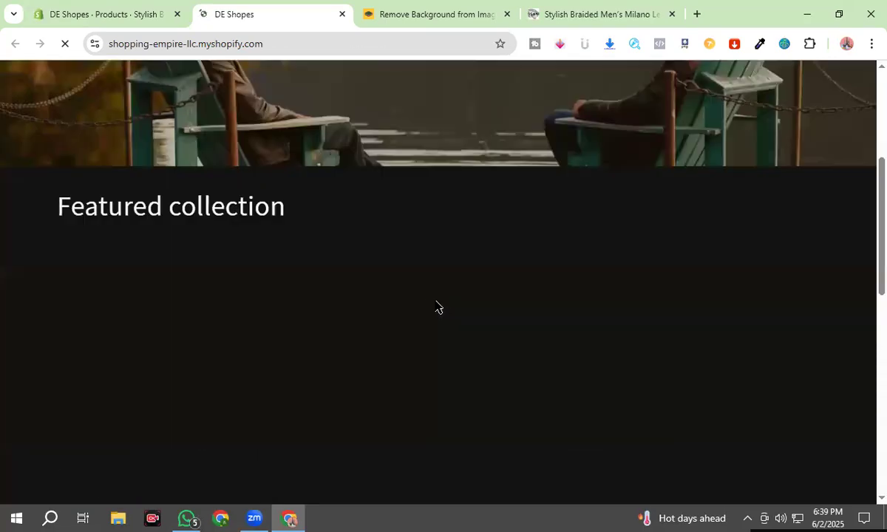
scroll(436, 306, up, 1)
scroll(436, 307, down, 5)
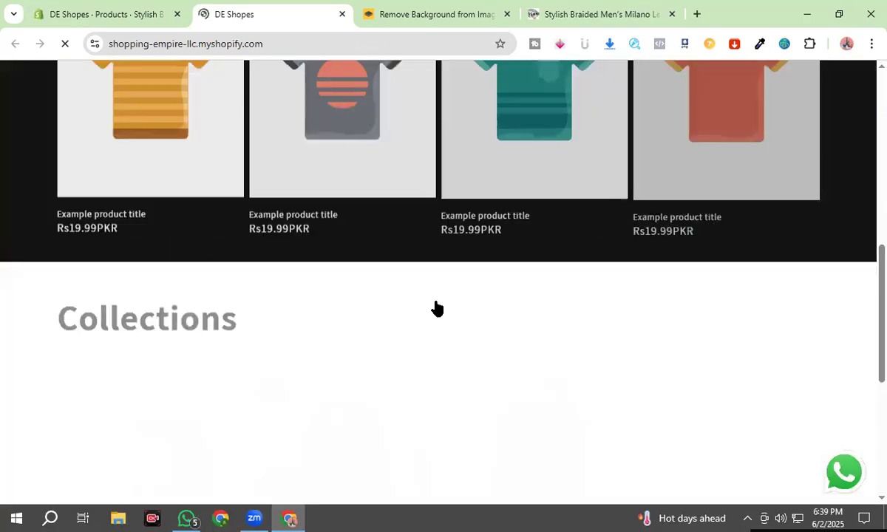
scroll(435, 306, down, 4)
scroll(436, 313, down, 1)
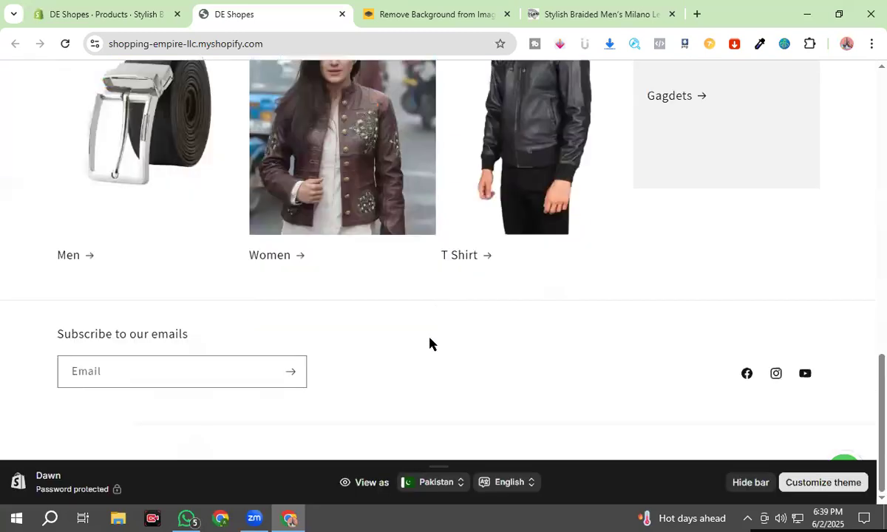
scroll(431, 344, up, 8)
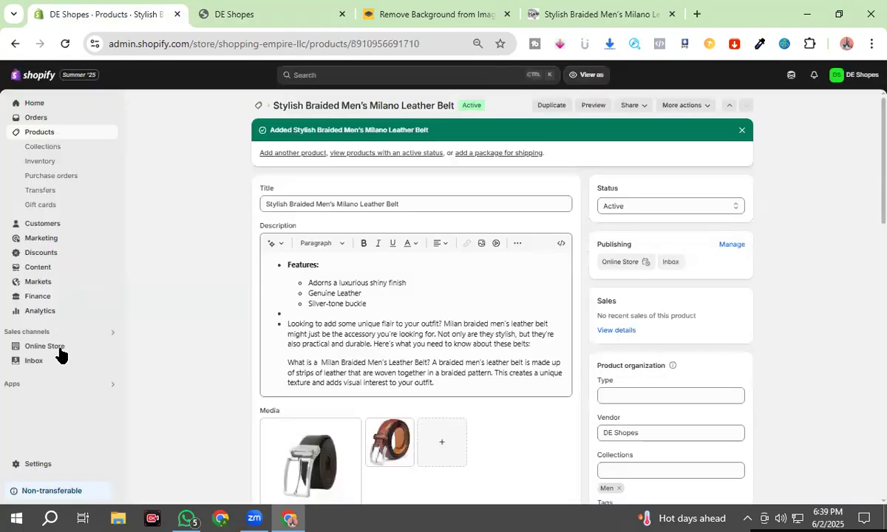
Customize the live Dawn theme's home page and replace the Featured collection section's collection with Men.
click(59, 349)
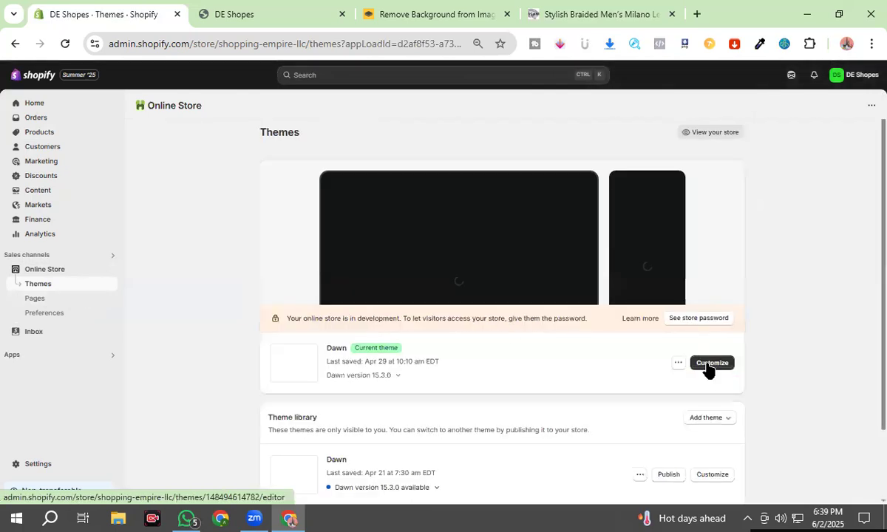
click(711, 363)
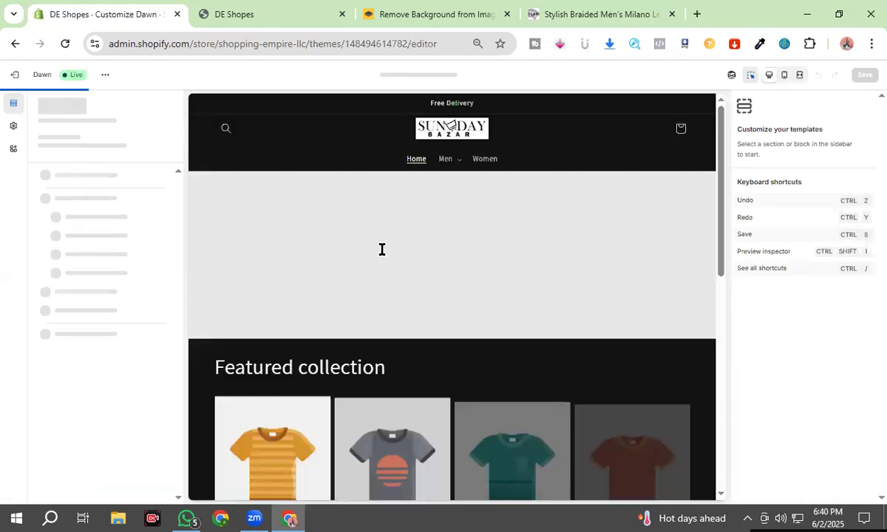
scroll(441, 192, down, 3)
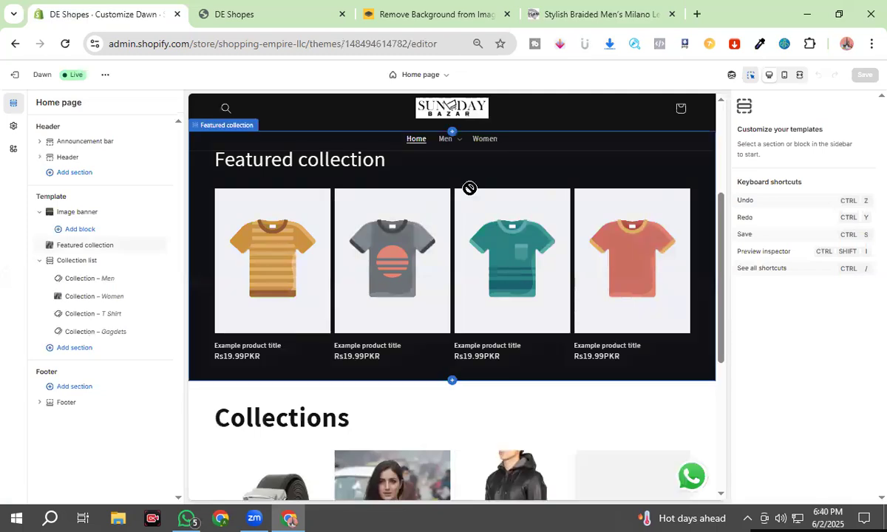
click(469, 187)
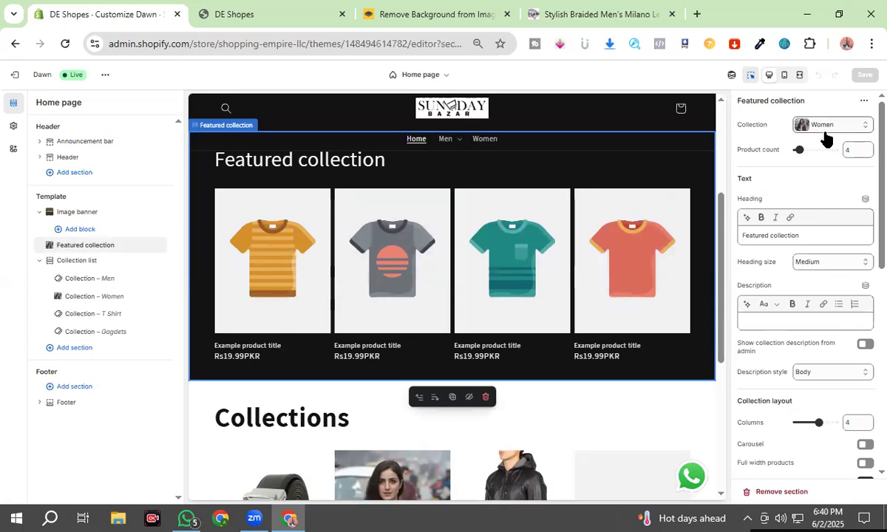
click(826, 133)
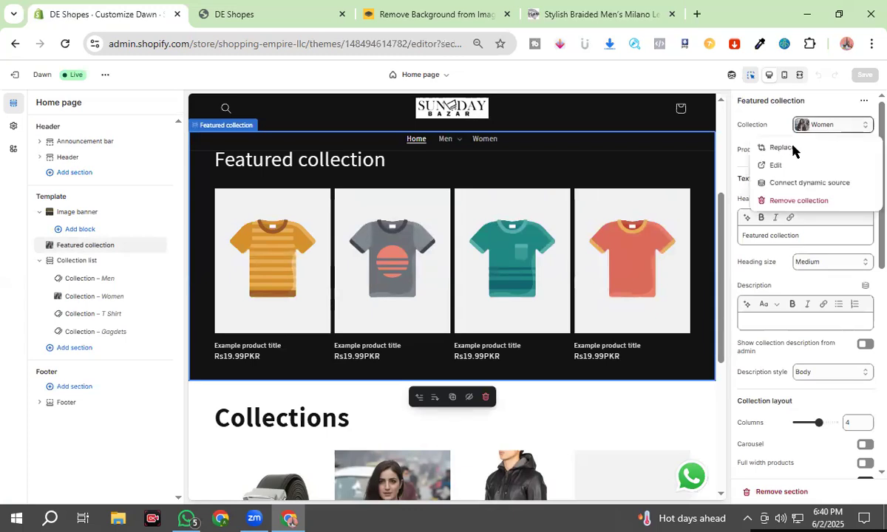
click(742, 142)
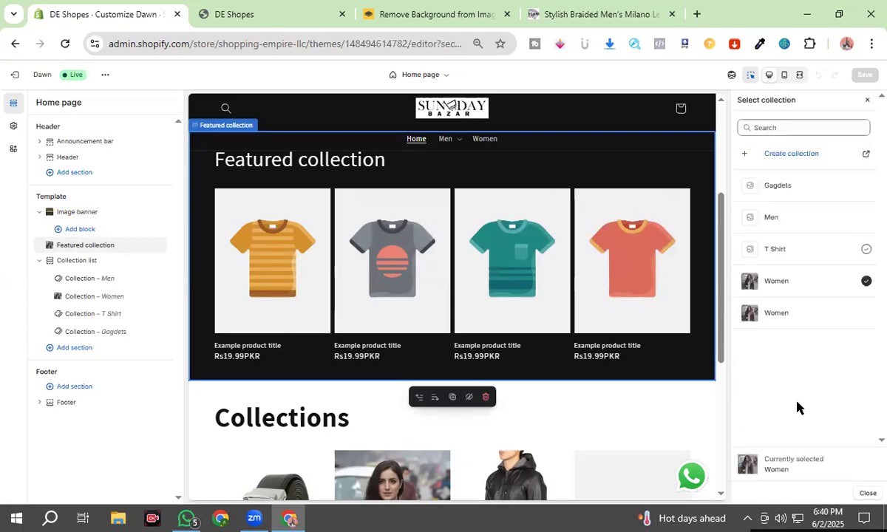
click(773, 217)
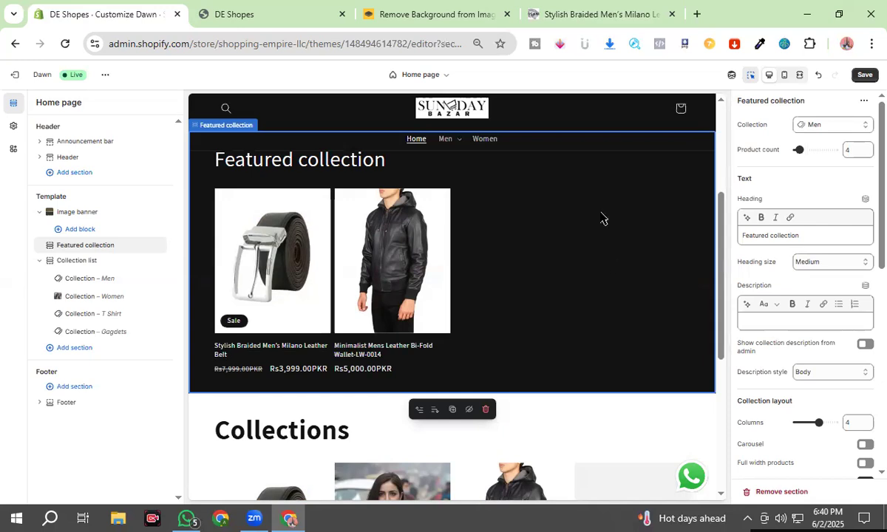
Switch to the Milano Leathers site and examine how its home page arranges collections, wallets, belts, tote bags and the product catalog.
click(587, 14)
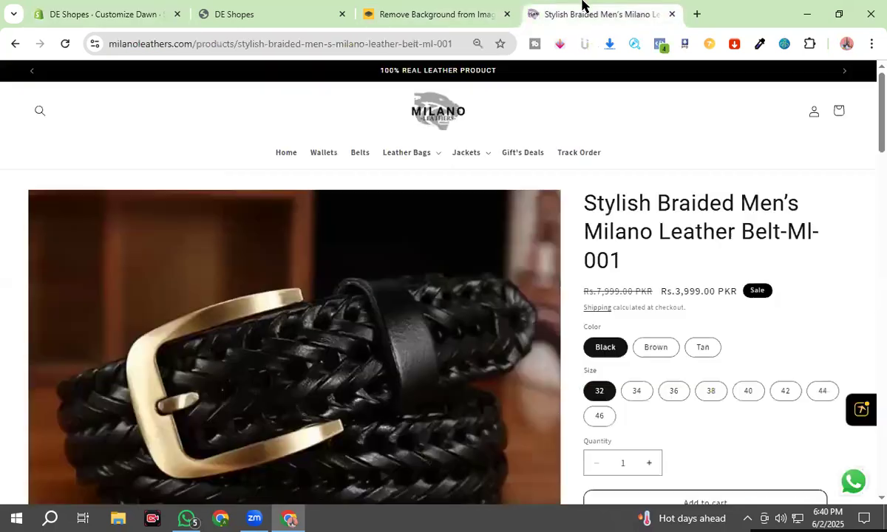
click(434, 115)
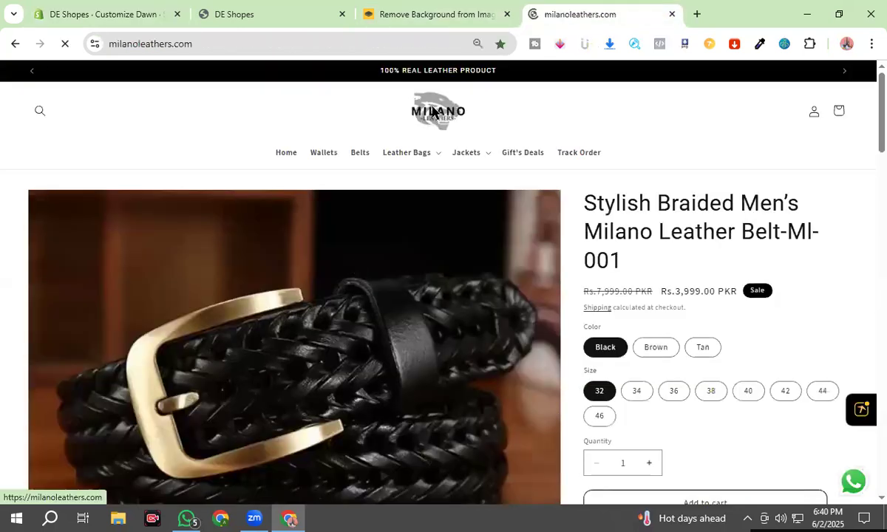
scroll(472, 229, down, 4)
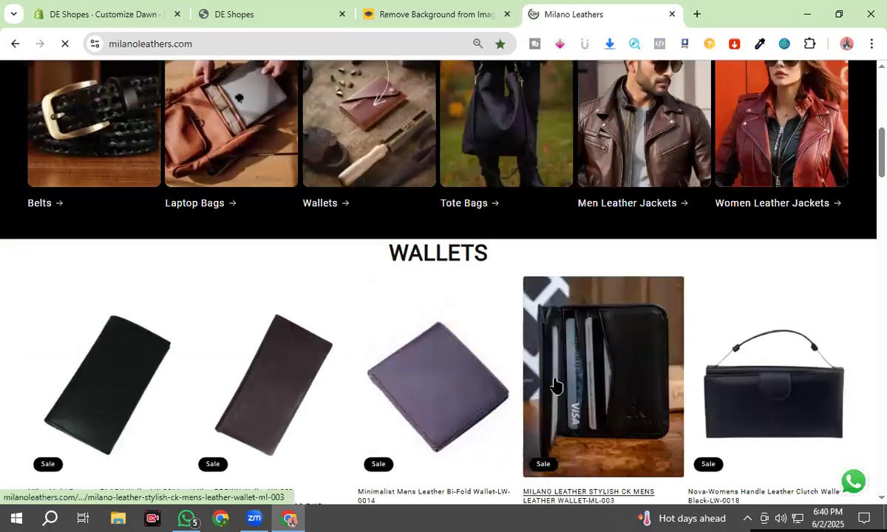
scroll(555, 384, down, 1)
scroll(556, 385, down, 8)
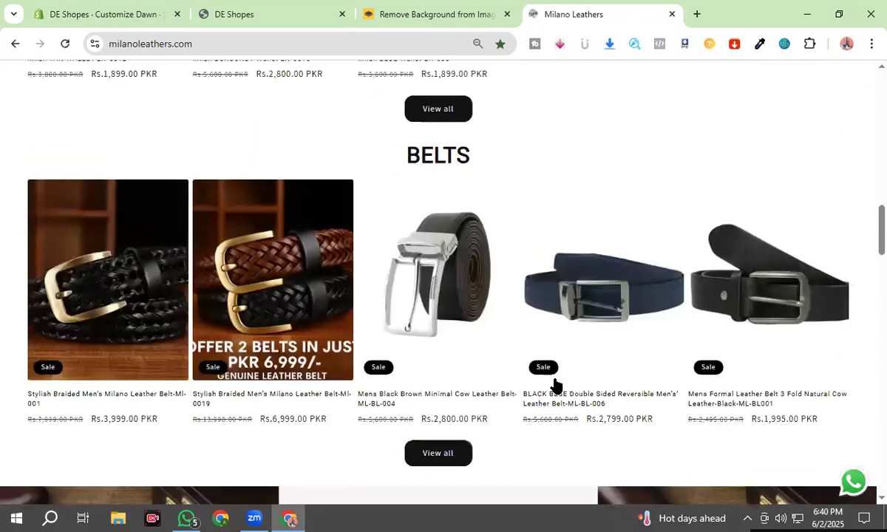
scroll(555, 385, down, 6)
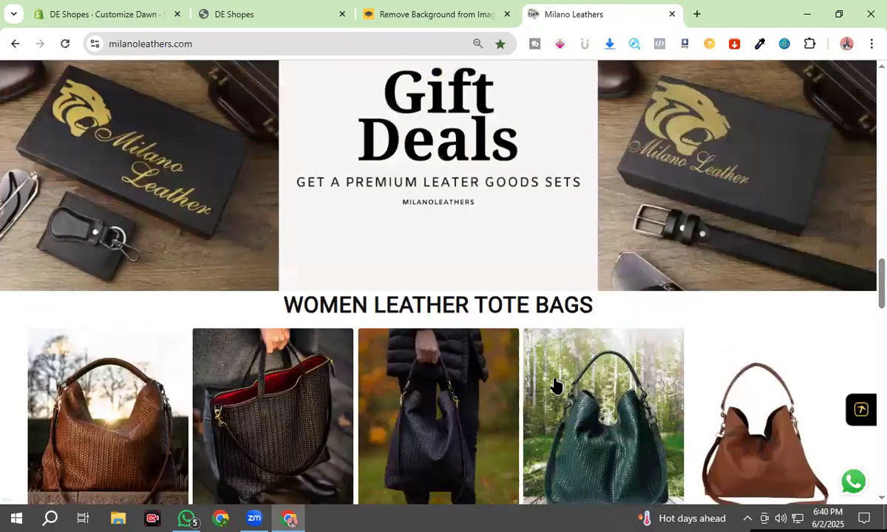
scroll(556, 385, down, 2)
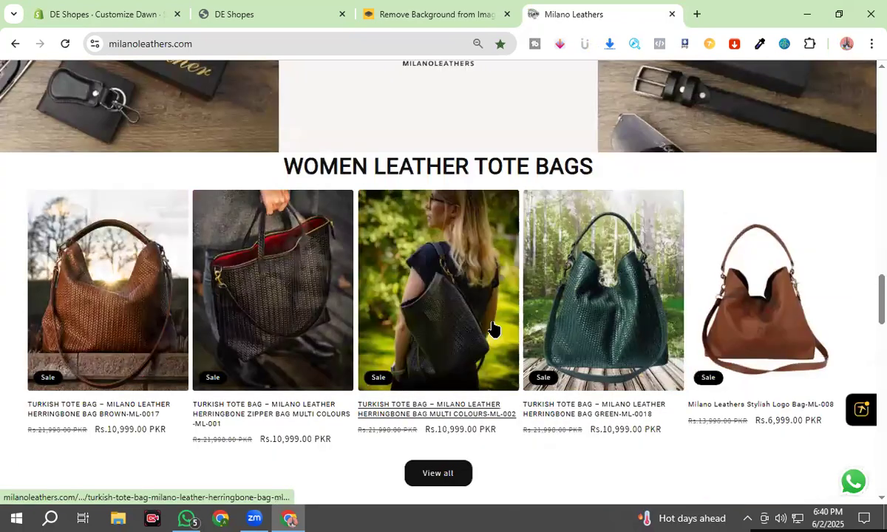
scroll(494, 328, down, 9)
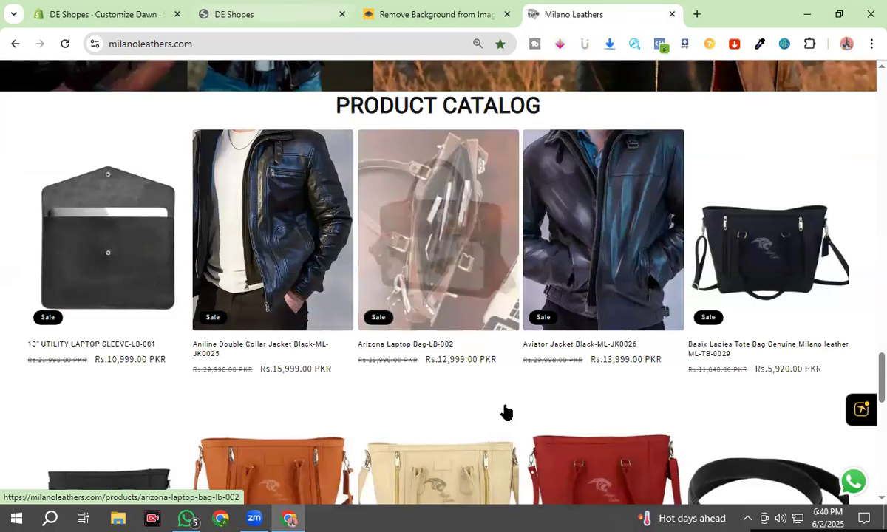
Return to the DE Shopes theme editor and add another Featured collection section below the home page's Collection list.
click(403, 8)
click(164, 9)
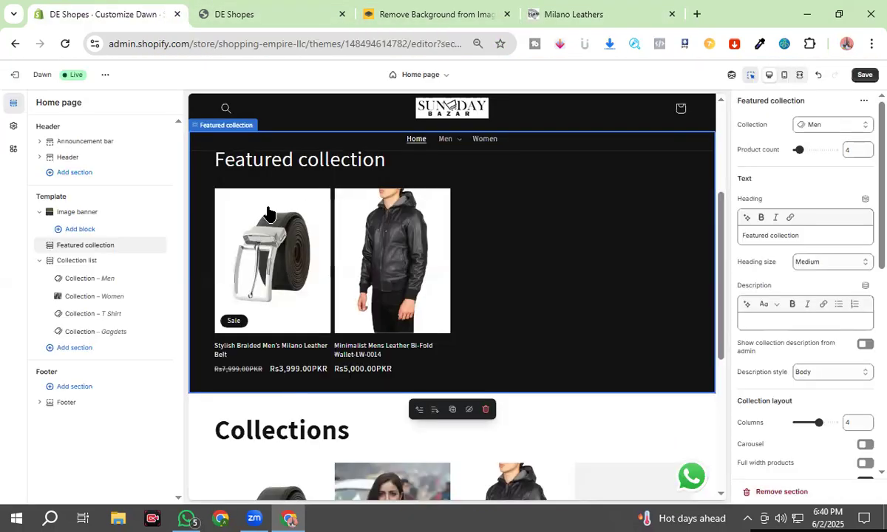
click(69, 349)
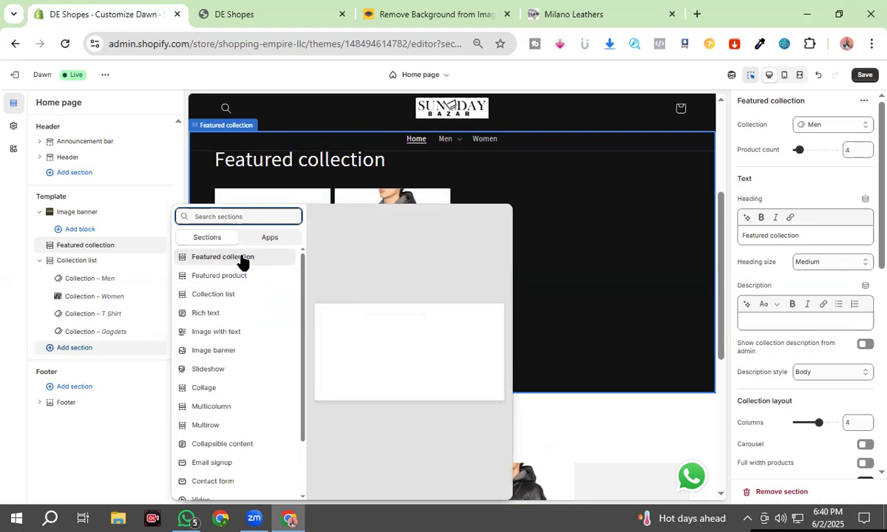
click(244, 259)
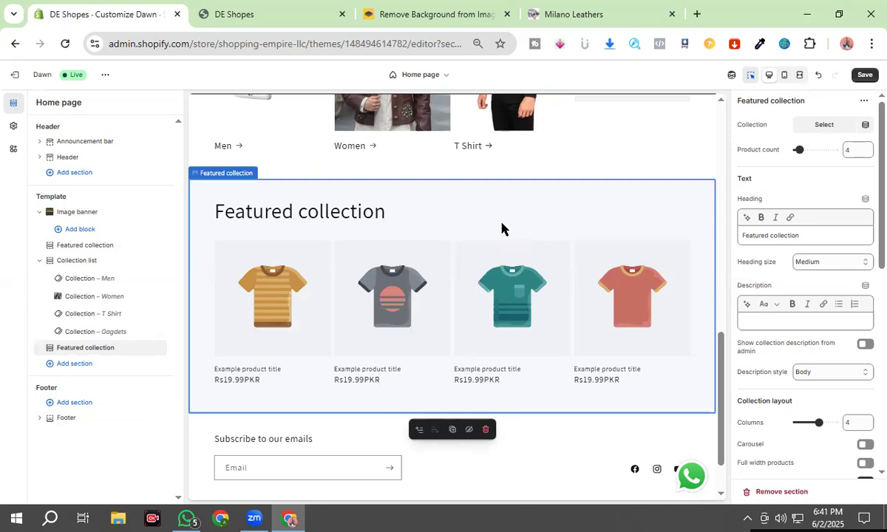
scroll(577, 327, up, 8)
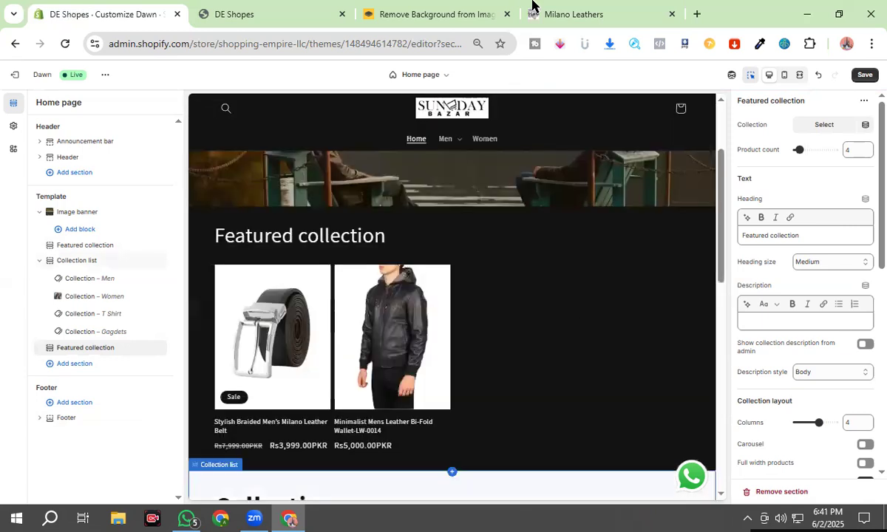
Examine the Milano Leathers home page's product catalog, hero banner and collections row.
click(532, 6)
scroll(410, 348, down, 7)
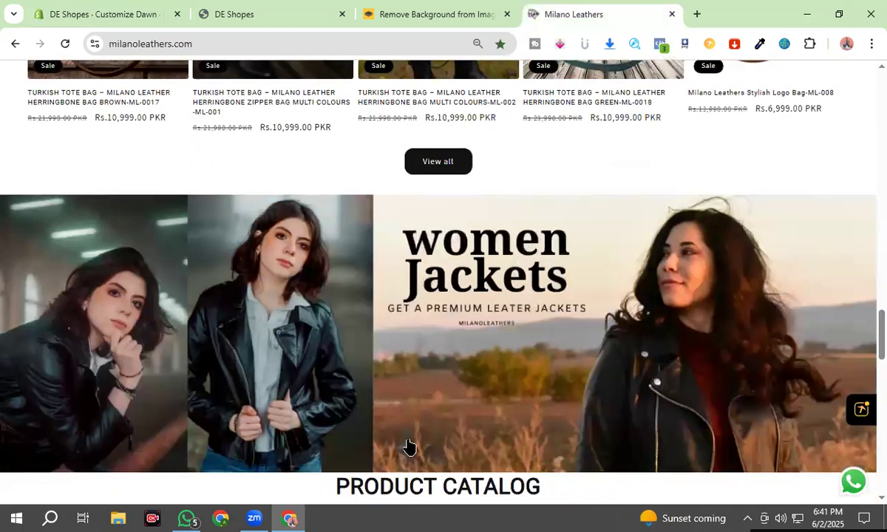
scroll(409, 446, down, 5)
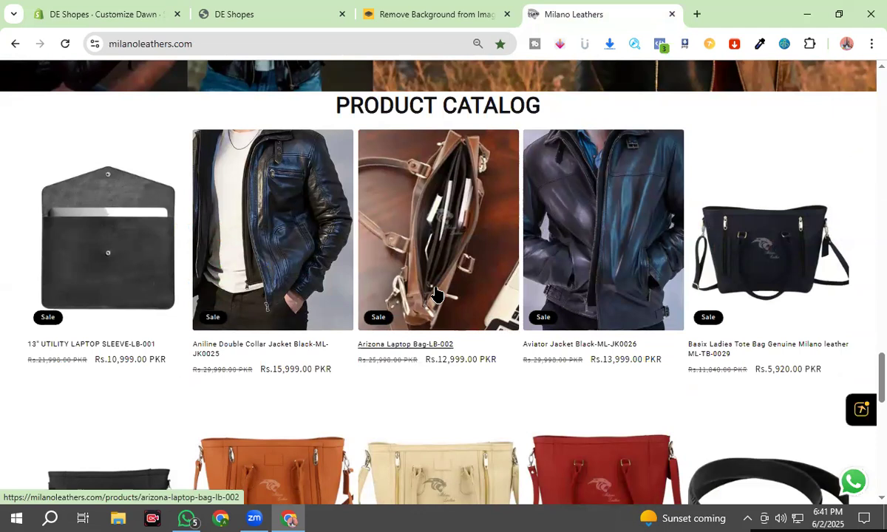
scroll(864, 251, up, 3)
scroll(866, 92, up, 1)
scroll(864, 89, up, 15)
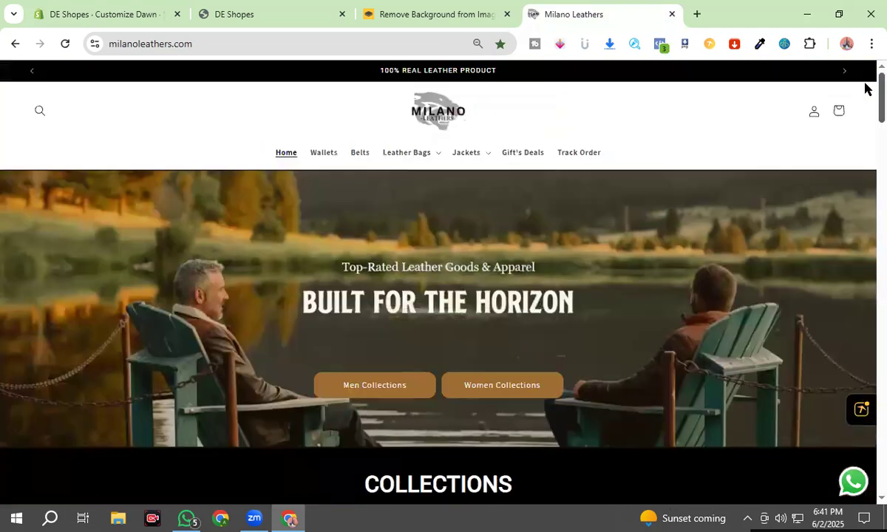
scroll(864, 104, down, 3)
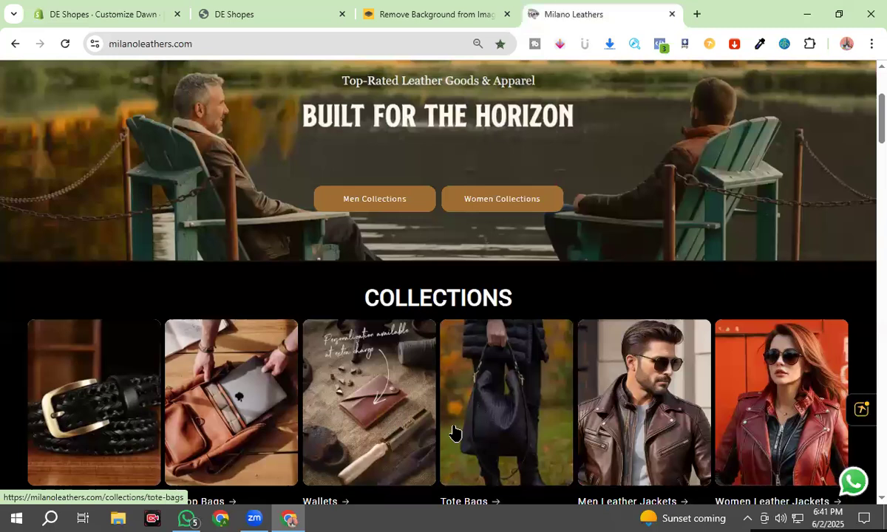
Open the Milano Leathers Tote Bags collection in a separate tab and look through its products.
right_click(477, 354)
click(577, 20)
click(658, 11)
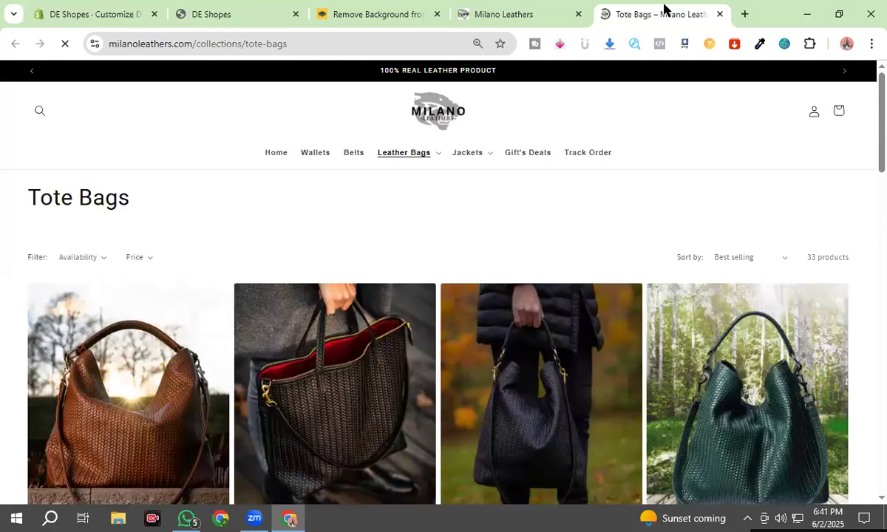
scroll(551, 291, down, 3)
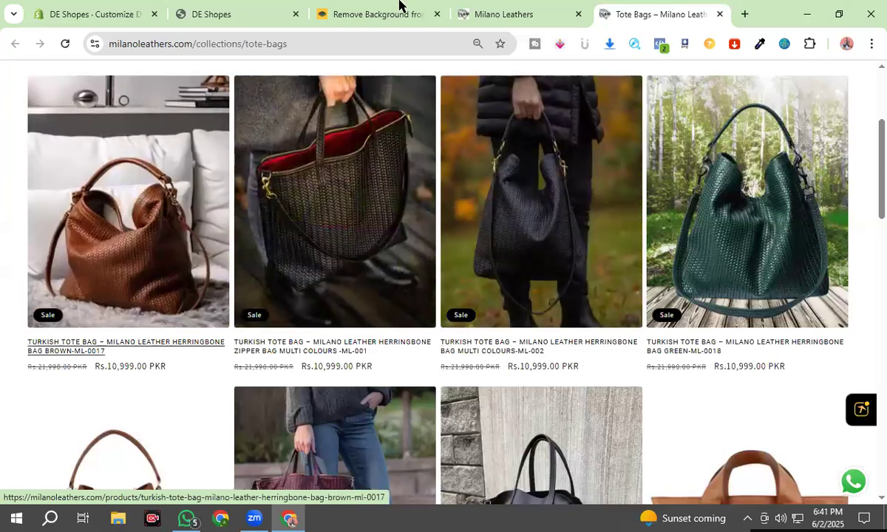
Compare the Milano Leathers home page's wallets section with the Featured collection on the DE Shopes storefront and in its theme editor.
click(521, 12)
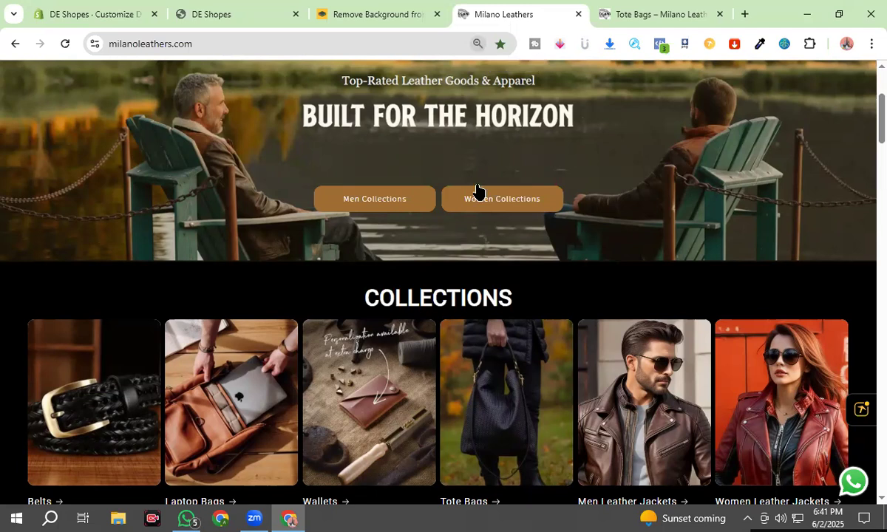
scroll(479, 191, down, 3)
scroll(478, 190, down, 5)
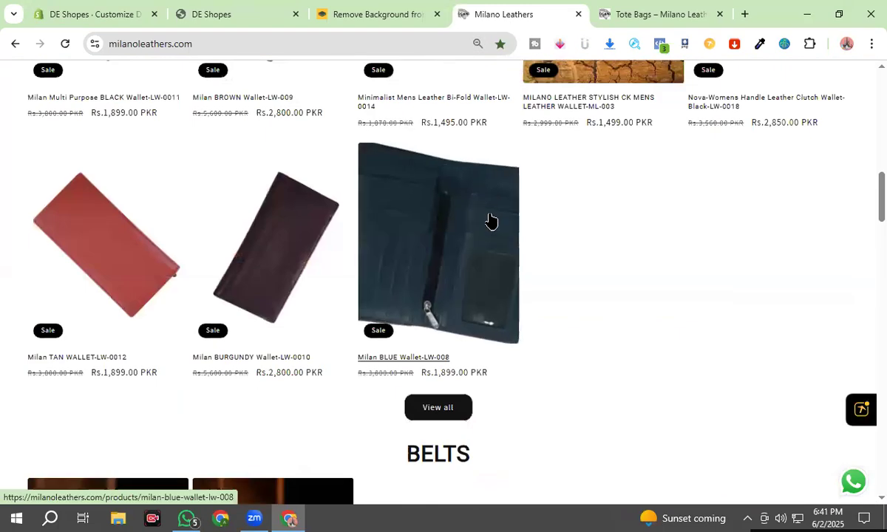
click(405, 6)
click(236, 6)
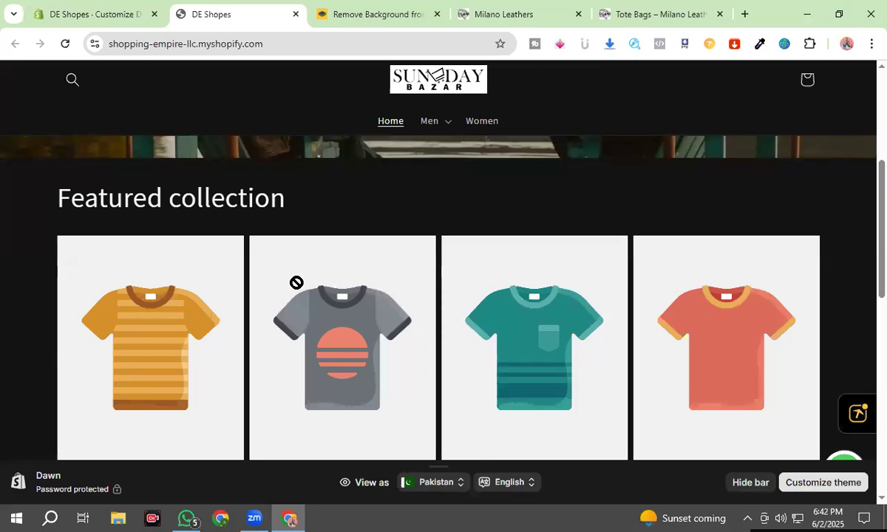
click(139, 9)
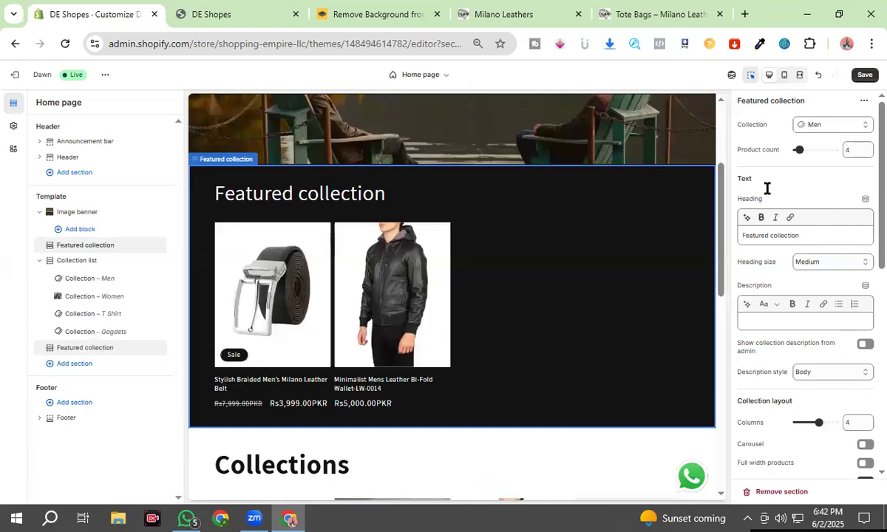
Review the Tote Bags products, and examine the Milano Leathers home page's product catalog and customer reviews.
click(645, 6)
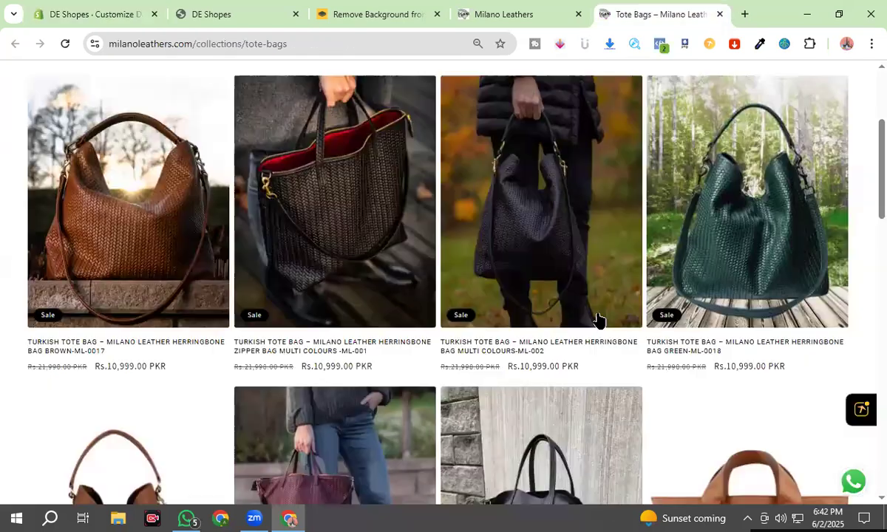
scroll(596, 317, down, 2)
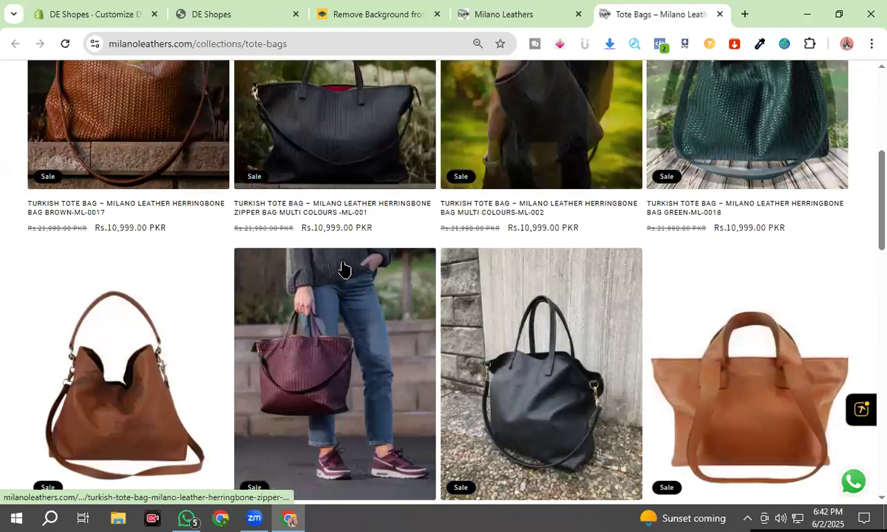
key(ctrl+shift+Tab)
scroll(867, 283, down, 20)
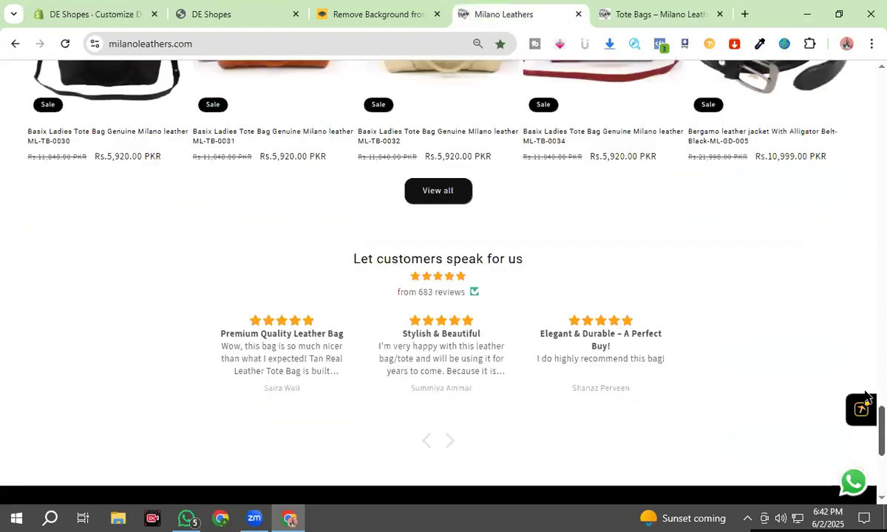
scroll(865, 399, up, 5)
scroll(864, 376, up, 2)
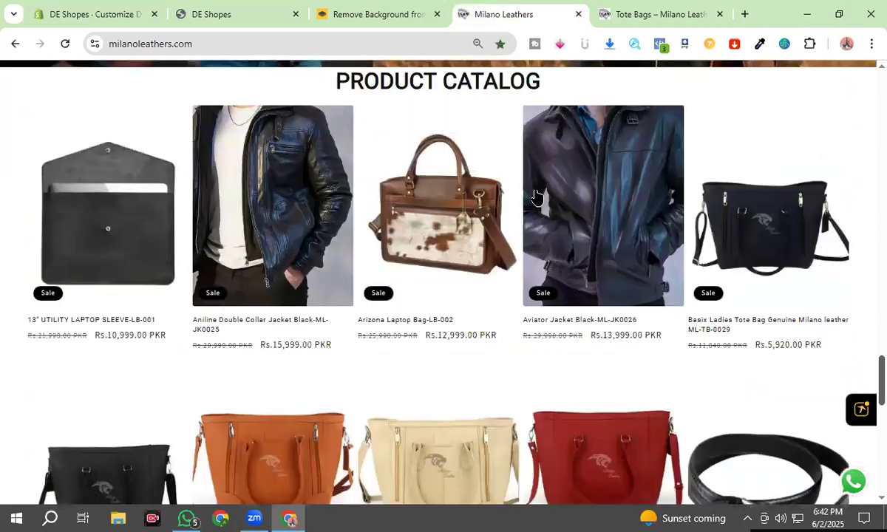
scroll(222, 297, down, 1)
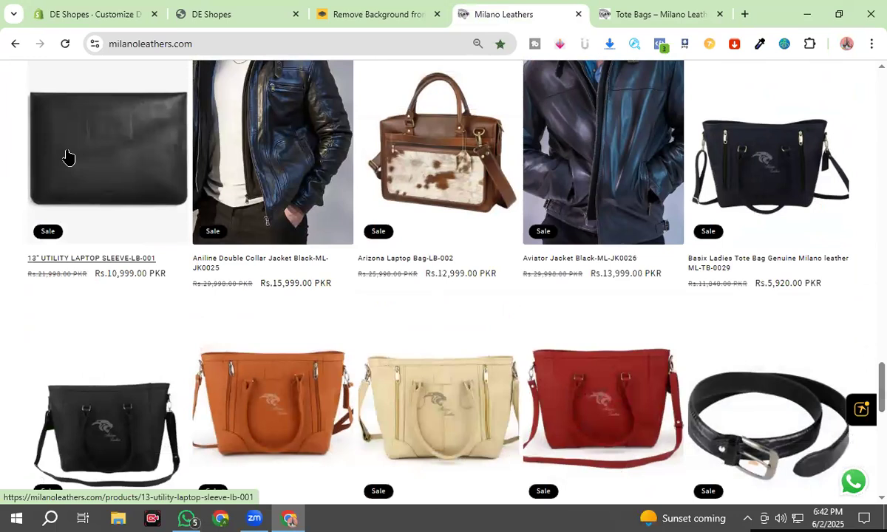
scroll(446, 178, down, 5)
Open the full Milano Leathers product listing from the home page's catalog section and look through it.
click(444, 168)
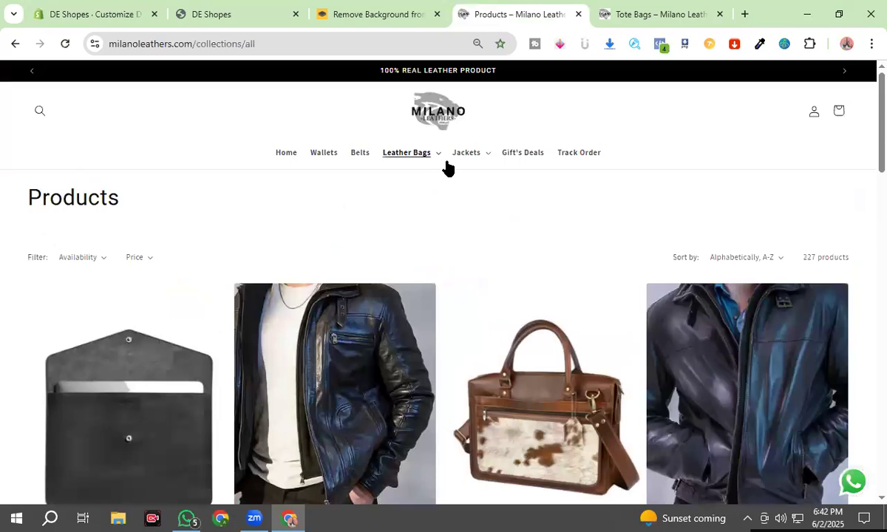
scroll(445, 185, down, 2)
scroll(461, 245, down, 10)
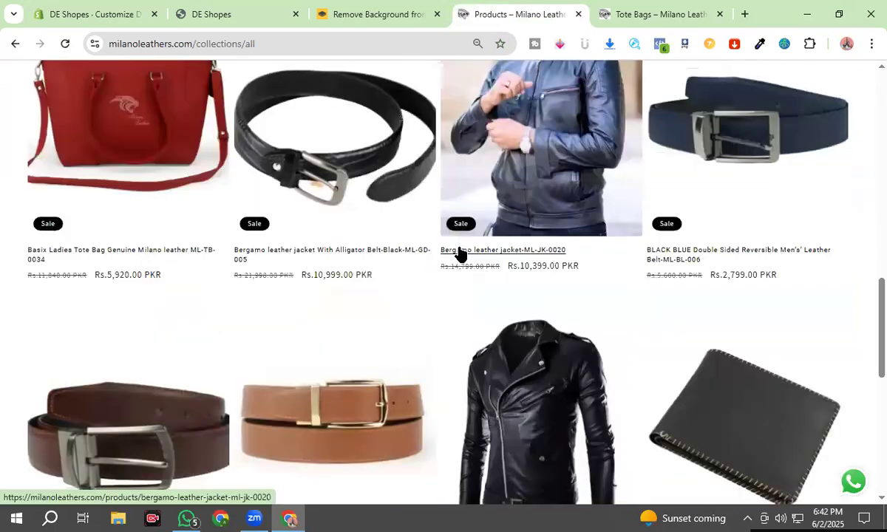
Look through the rest of the Milano Leathers product listing and open its second page.
scroll(428, 310, down, 10)
scroll(394, 358, up, 3)
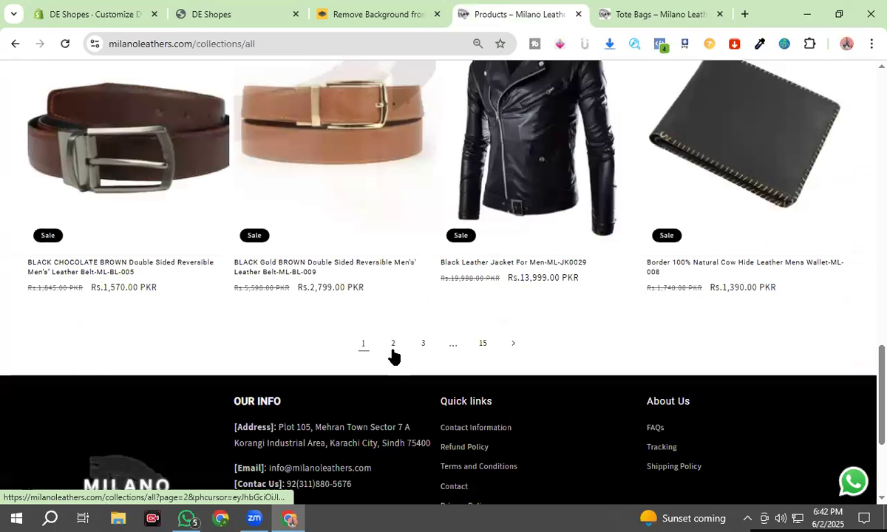
click(392, 352)
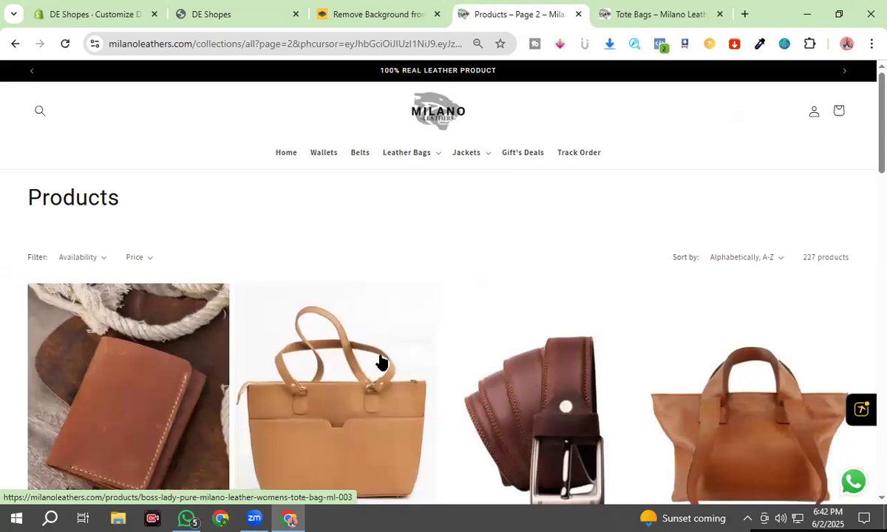
Return to the Milano Leathers home page and look over its Collections and Wallets sections.
click(418, 20)
click(470, 24)
click(137, 6)
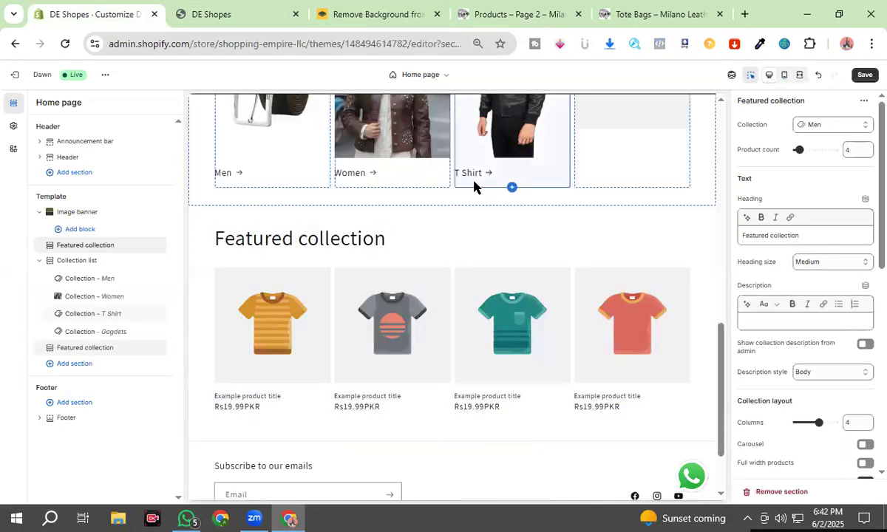
click(634, 7)
click(510, 14)
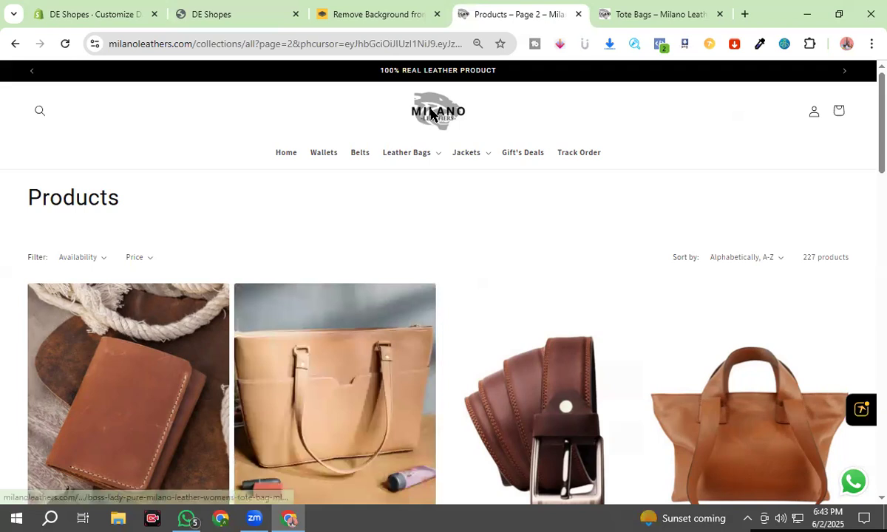
click(433, 115)
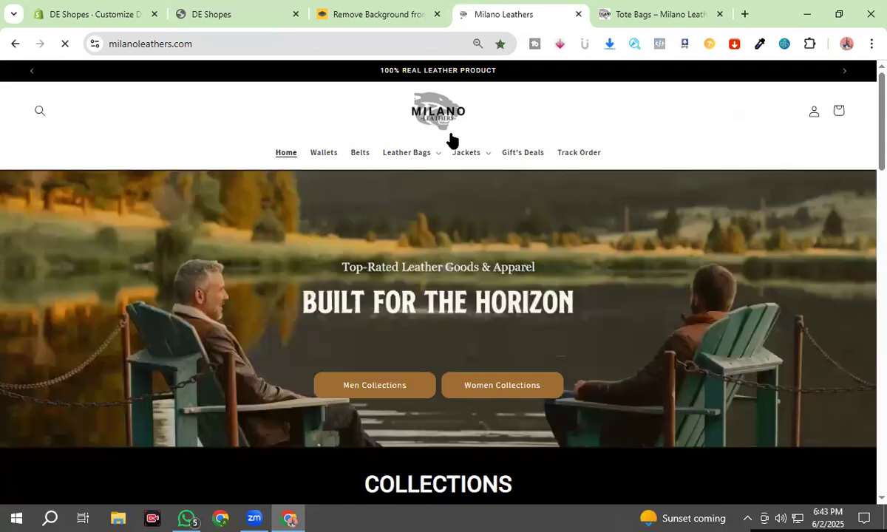
scroll(449, 137, down, 3)
scroll(473, 357, down, 2)
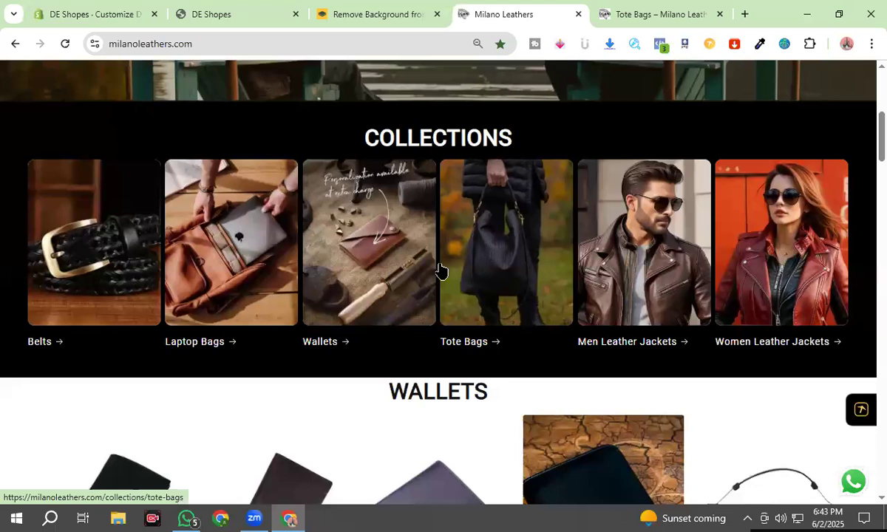
scroll(441, 271, down, 5)
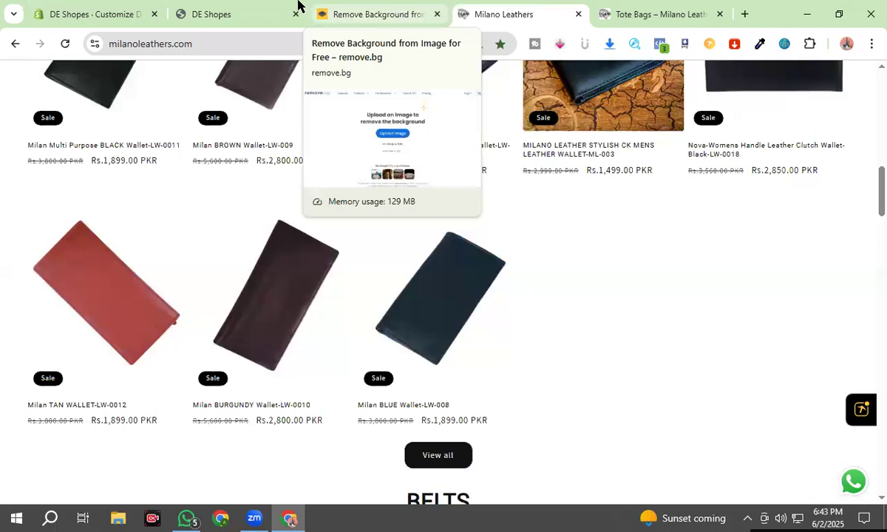
Review the Collections and Featured collection sections of the DE Shopes home page in the Shopify theme editor.
click(147, 7)
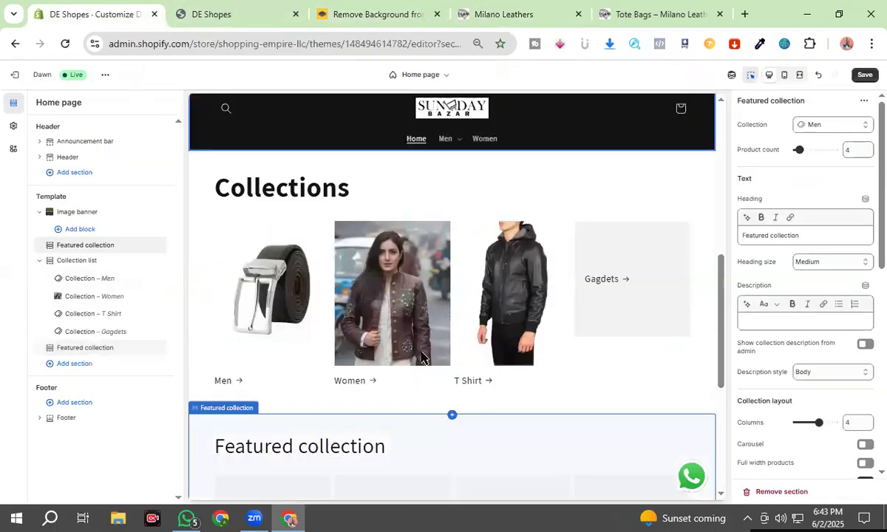
scroll(422, 358, up, 4)
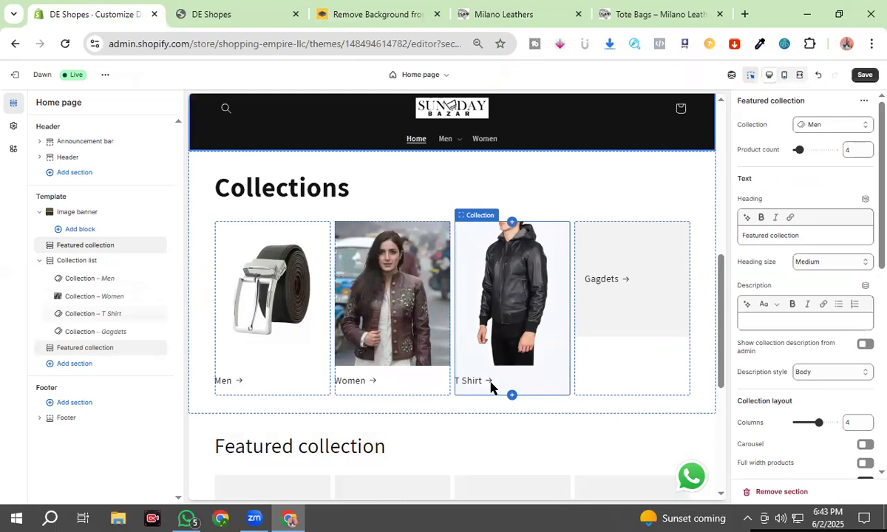
scroll(490, 387, down, 4)
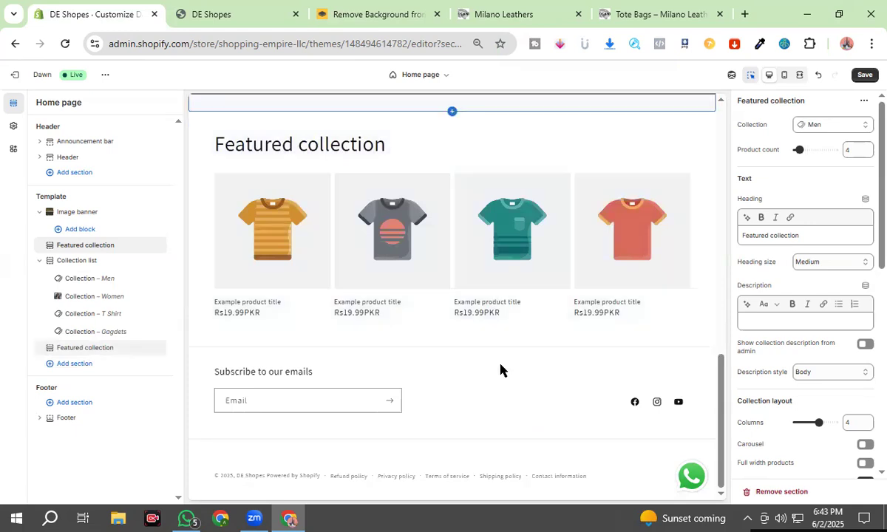
scroll(501, 369, up, 3)
scroll(505, 499, up, 1)
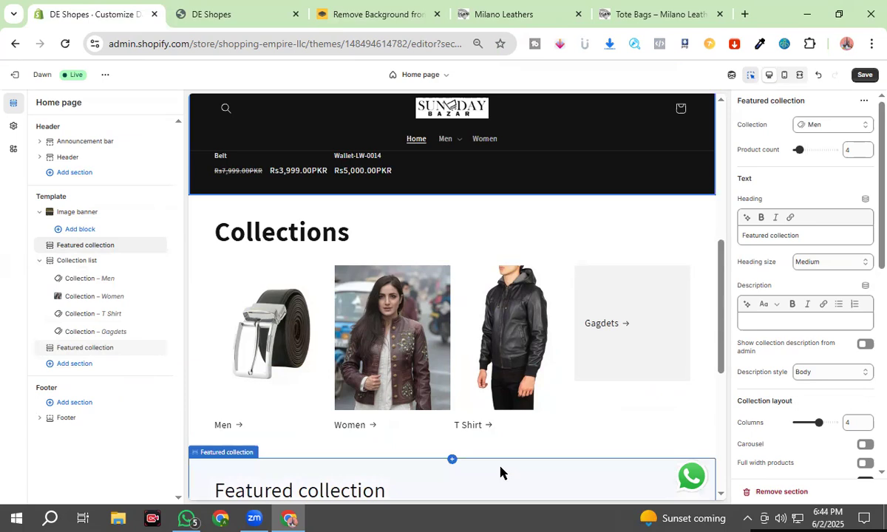
scroll(501, 473, down, 3)
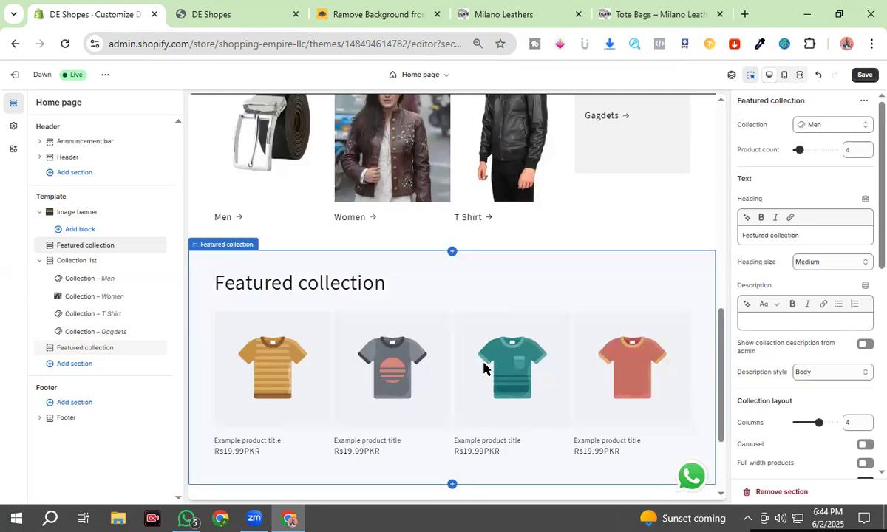
scroll(491, 358, down, 2)
scroll(501, 323, up, 1)
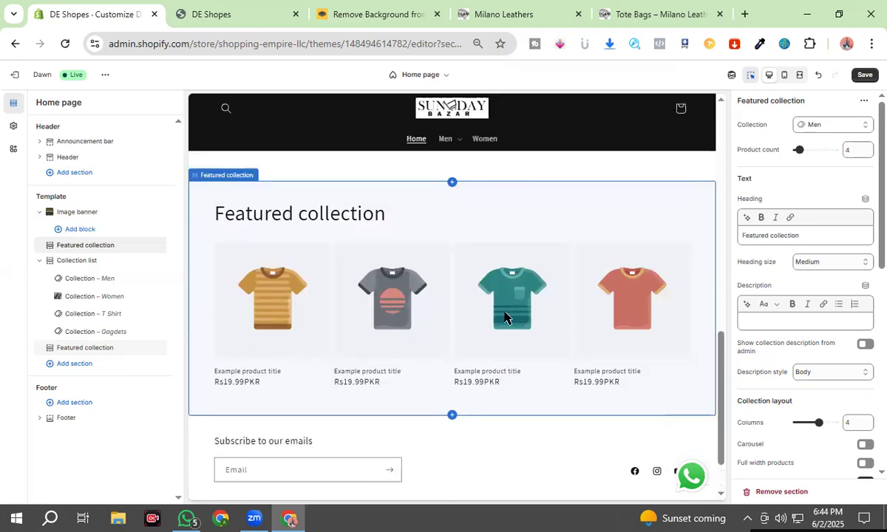
scroll(504, 318, down, 5)
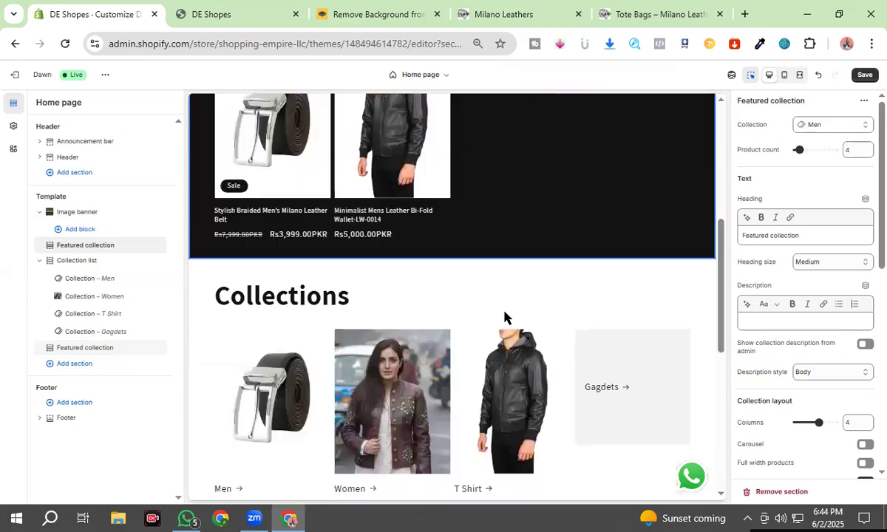
scroll(504, 318, up, 1)
scroll(506, 318, down, 4)
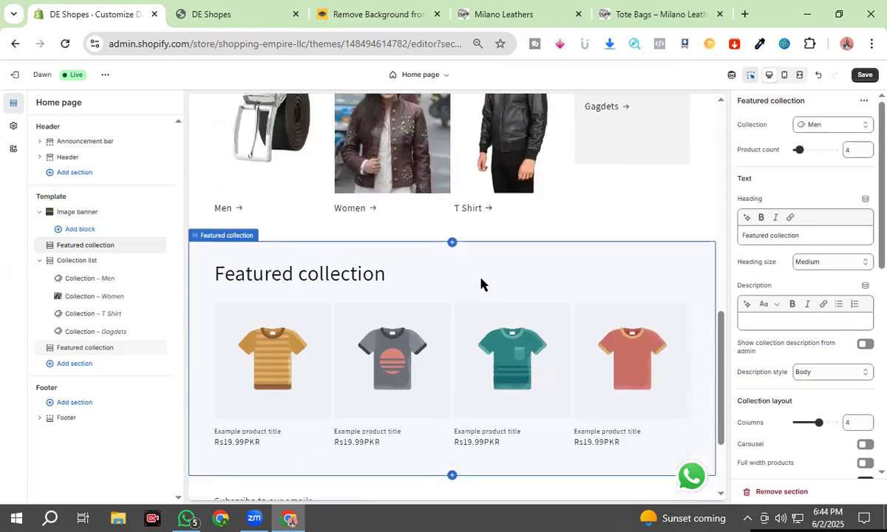
scroll(479, 281, up, 4)
scroll(486, 255, down, 5)
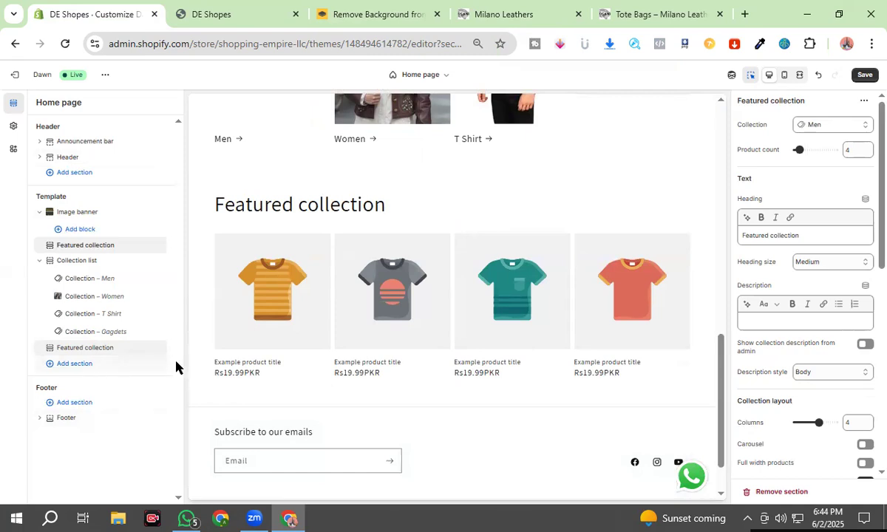
Examine how the Milano Leathers home page arranges its sections, from the collections through wallets, belts and bags to the customer reviews.
click(534, 7)
scroll(471, 353, up, 10)
scroll(452, 413, down, 15)
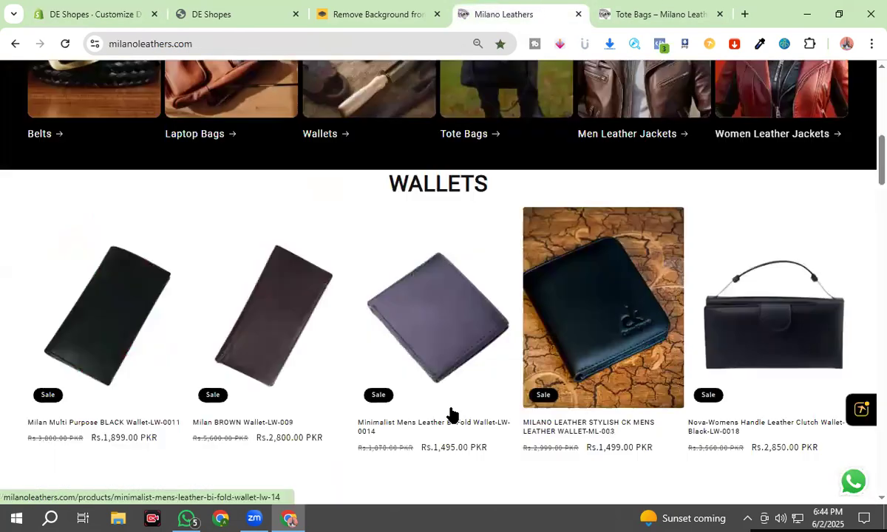
scroll(350, 366, down, 2)
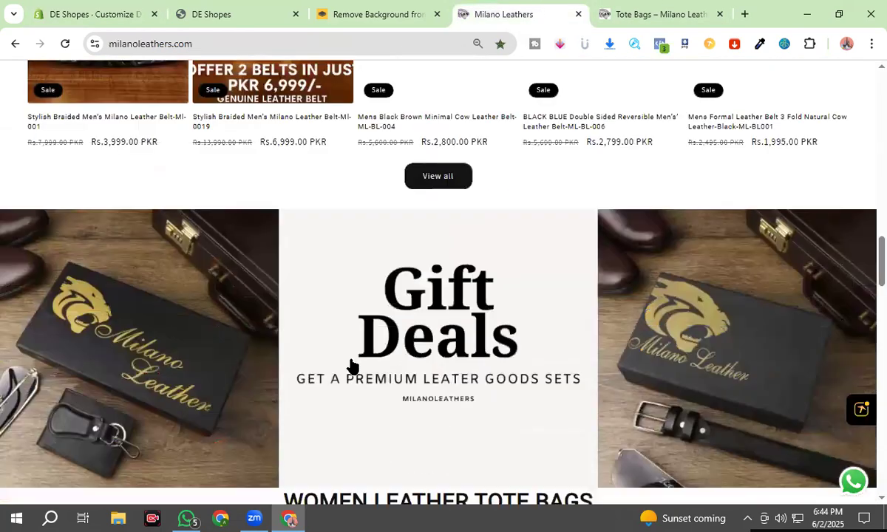
scroll(417, 340, up, 7)
scroll(418, 340, up, 8)
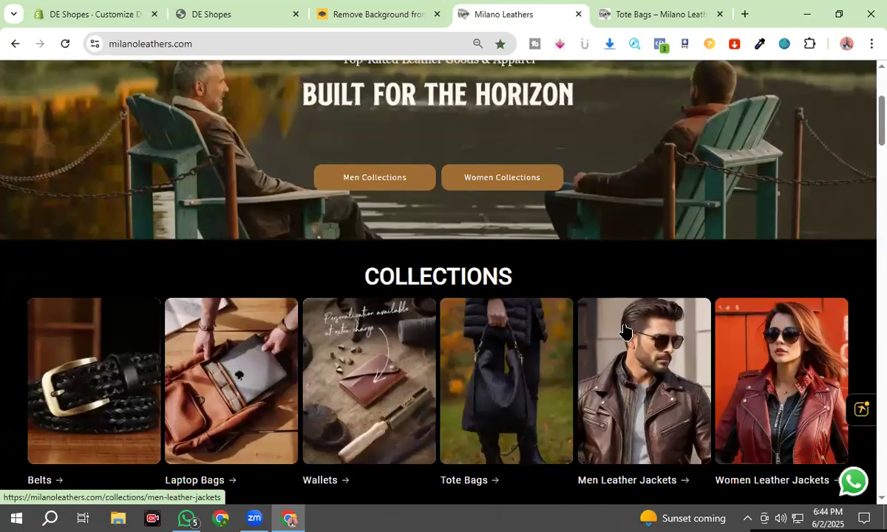
scroll(474, 366, down, 4)
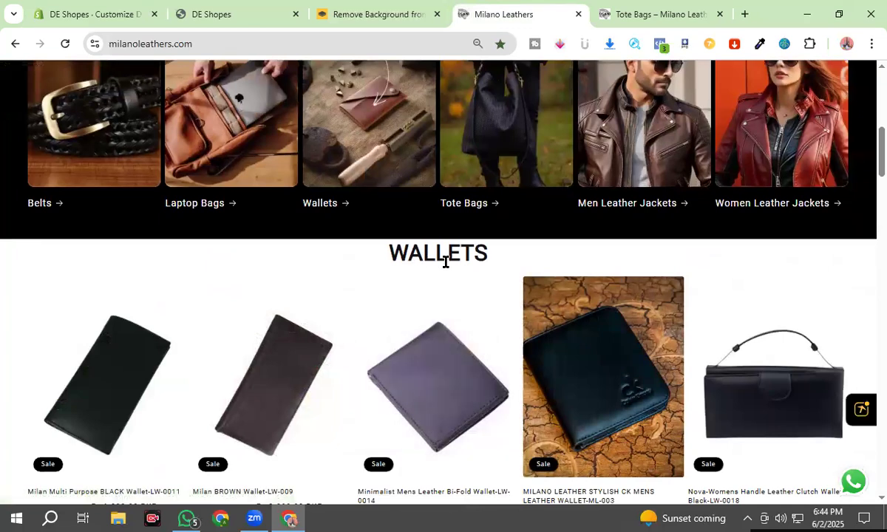
scroll(452, 355, down, 8)
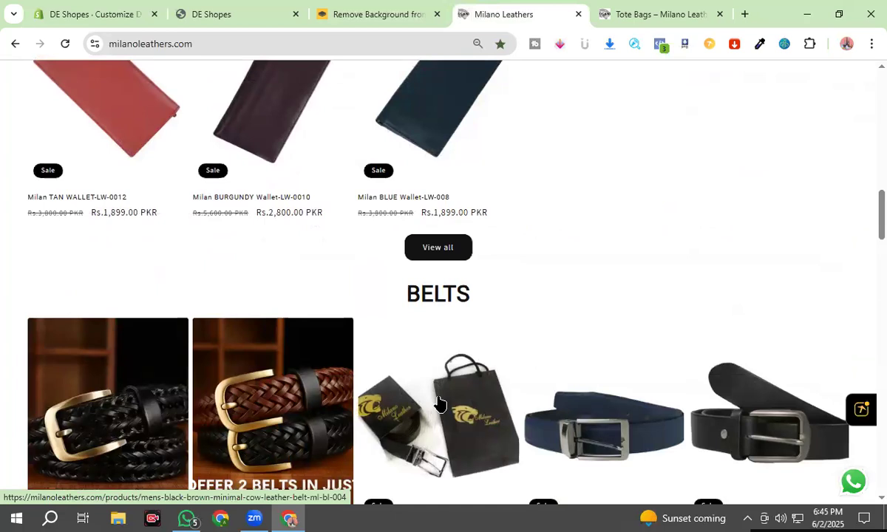
scroll(439, 403, down, 5)
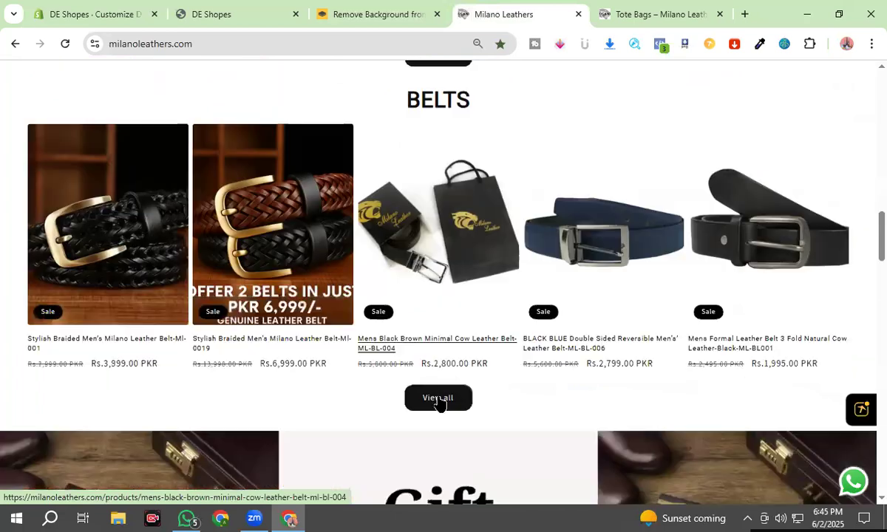
scroll(686, 439, down, 5)
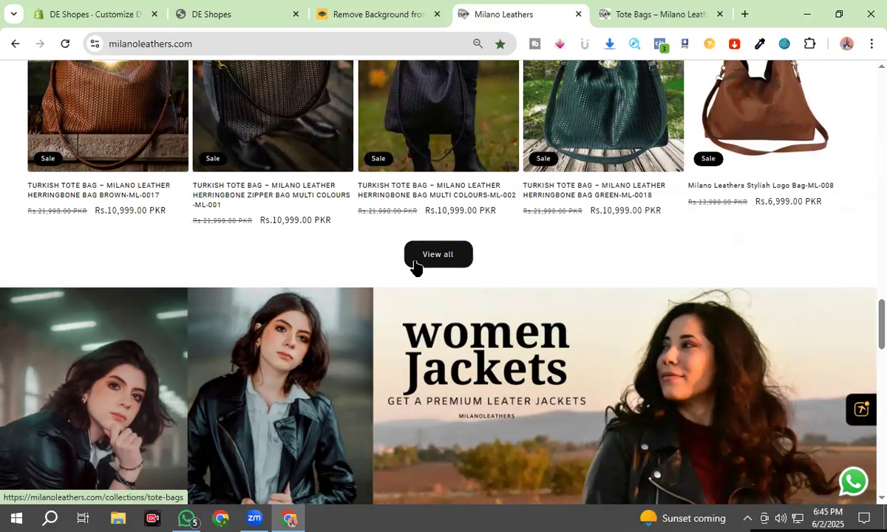
scroll(415, 267, down, 10)
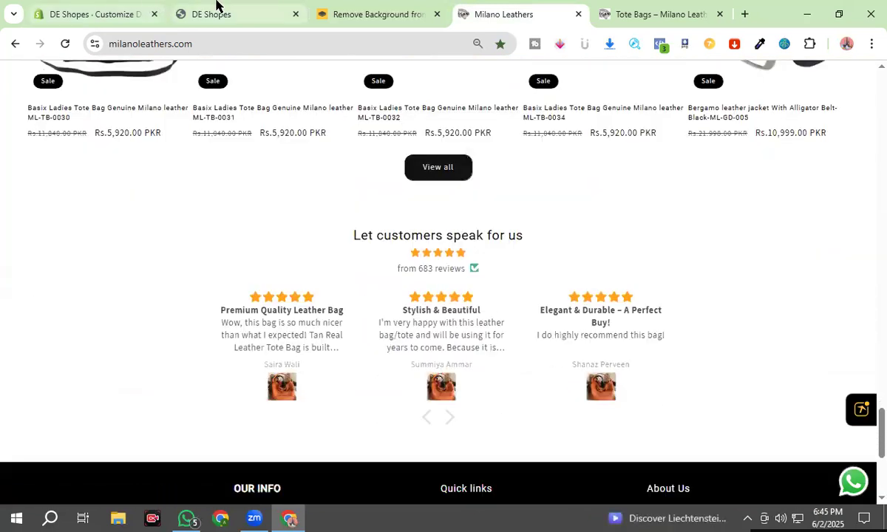
In the Shopify theme editor, set the heading of the Featured collection section below the image banner to "MEN".
click(111, 7)
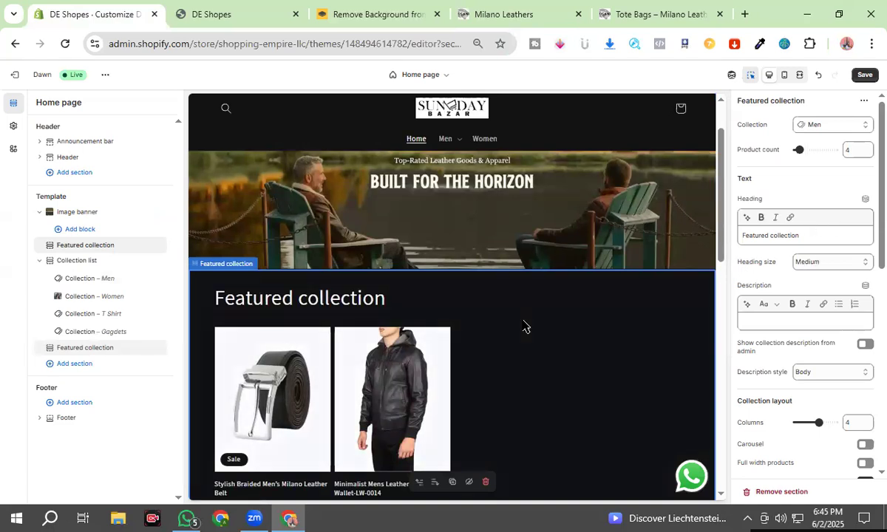
triple_click(813, 237)
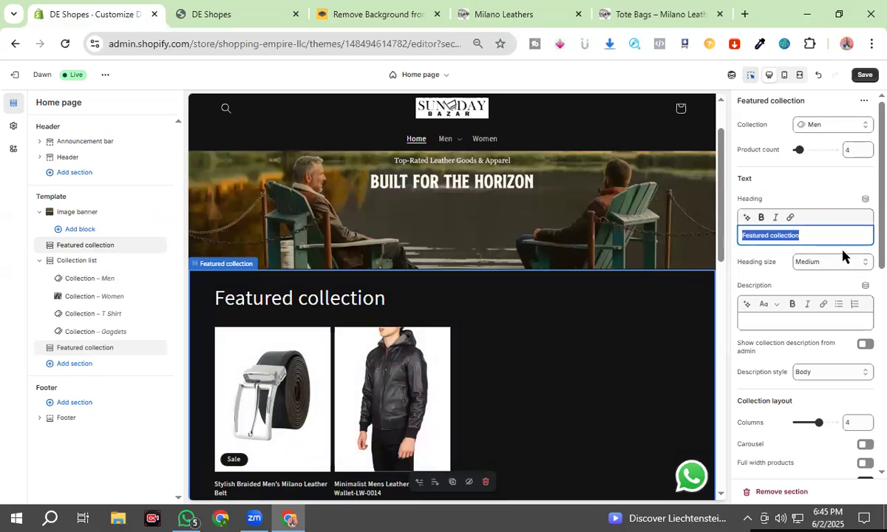
text(men)
key(BackSpace)
key(BackSpace)
key(BackSpace)
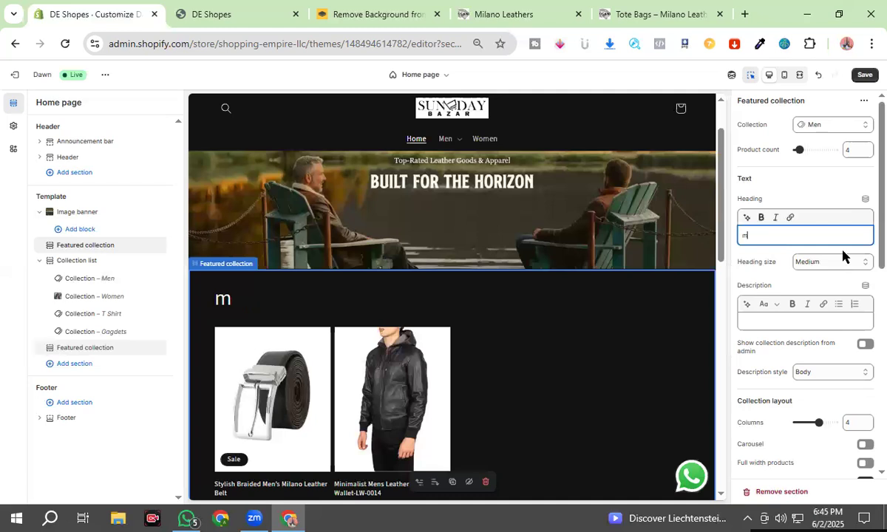
text(MEN)
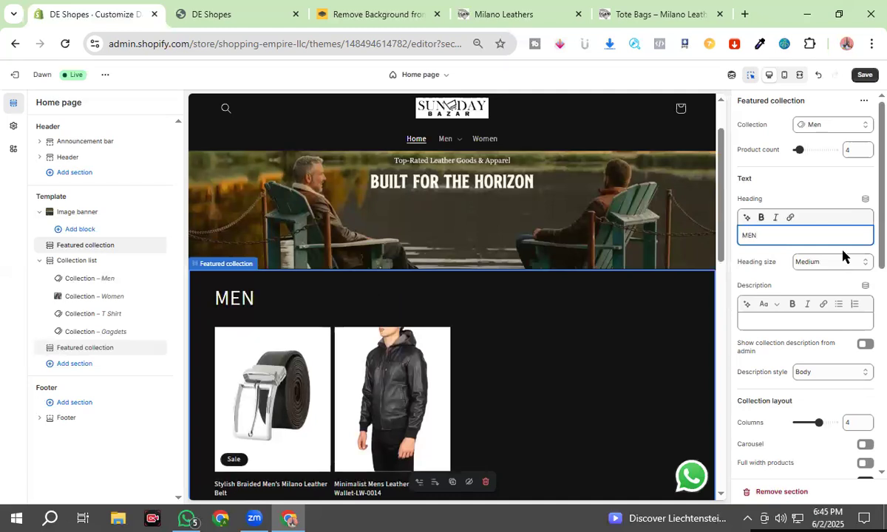
Add a Rich text section below the last Featured collection and delete its buttons and text blocks, keeping only the heading.
click(75, 365)
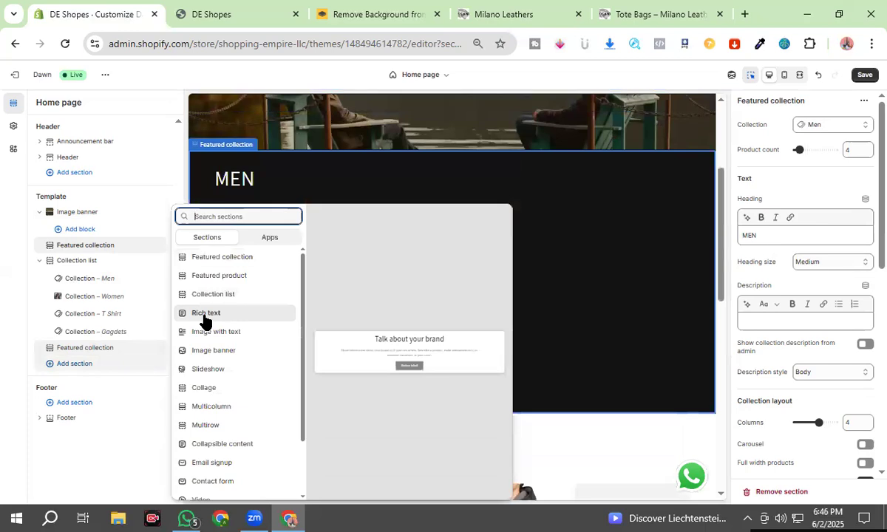
click(205, 313)
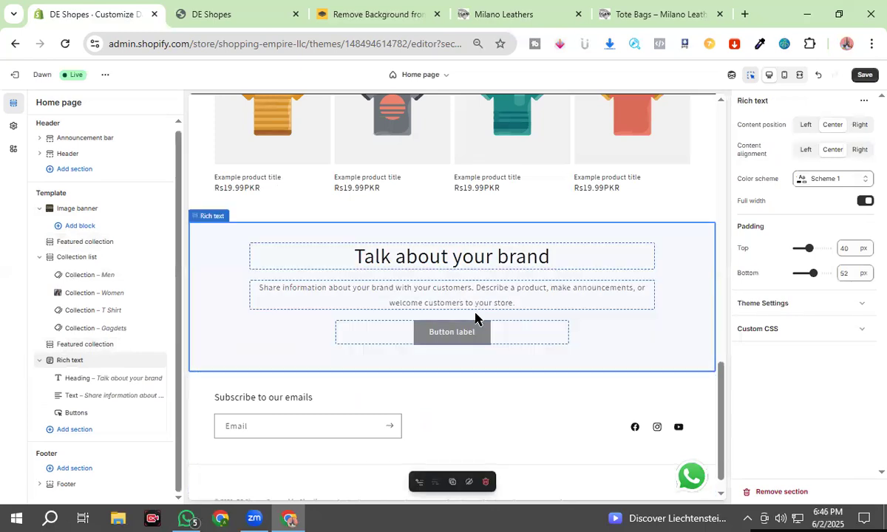
click(459, 334)
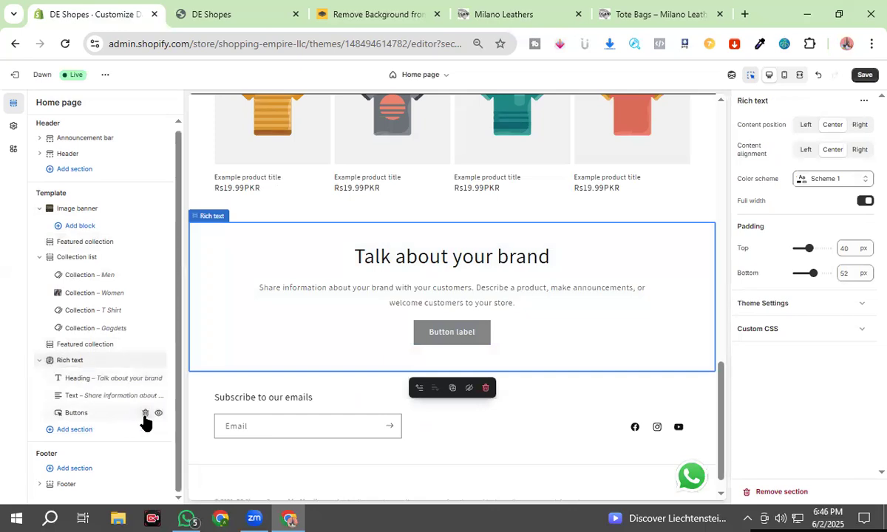
click(145, 412)
click(146, 403)
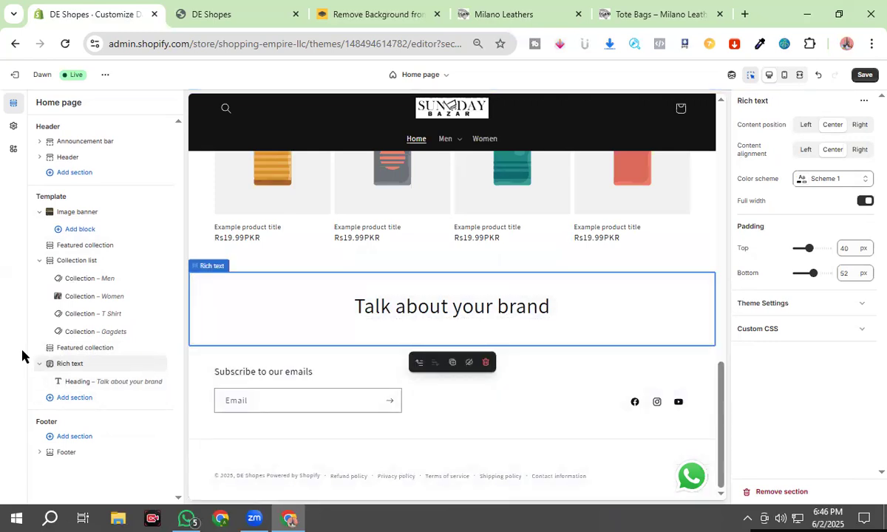
Set the heading text of the Rich text section to "MEN".
click(96, 384)
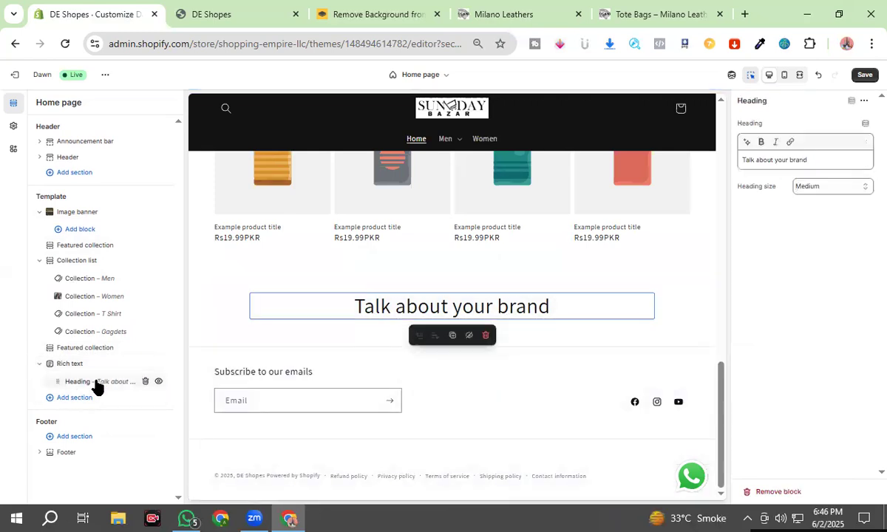
click(808, 158)
key(ctrl+a)
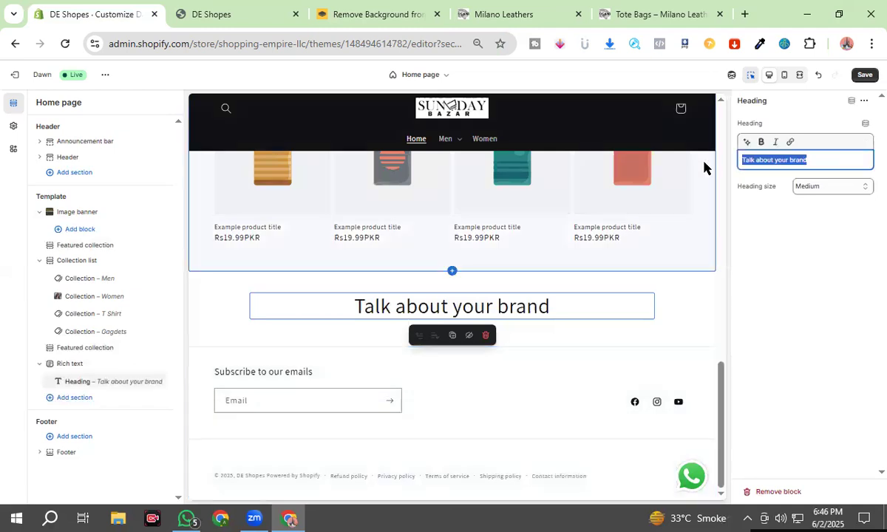
text(Me)
key(BackSpace)
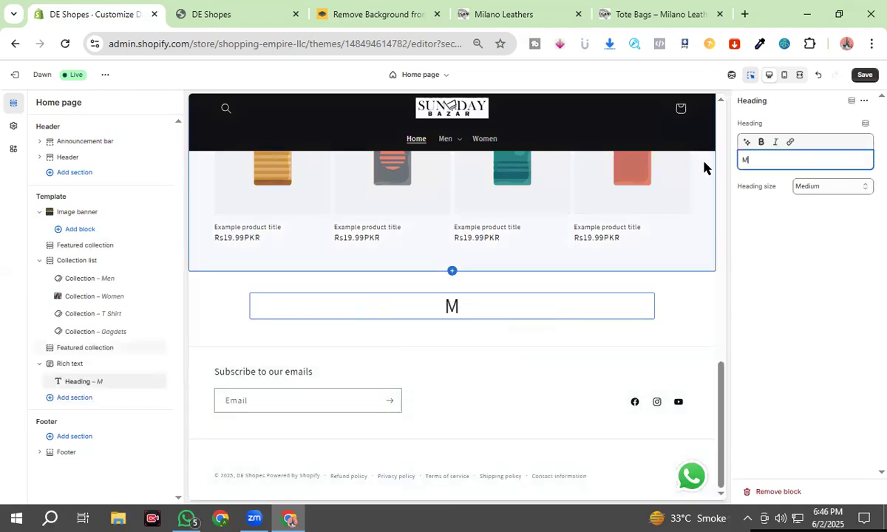
text(EN)
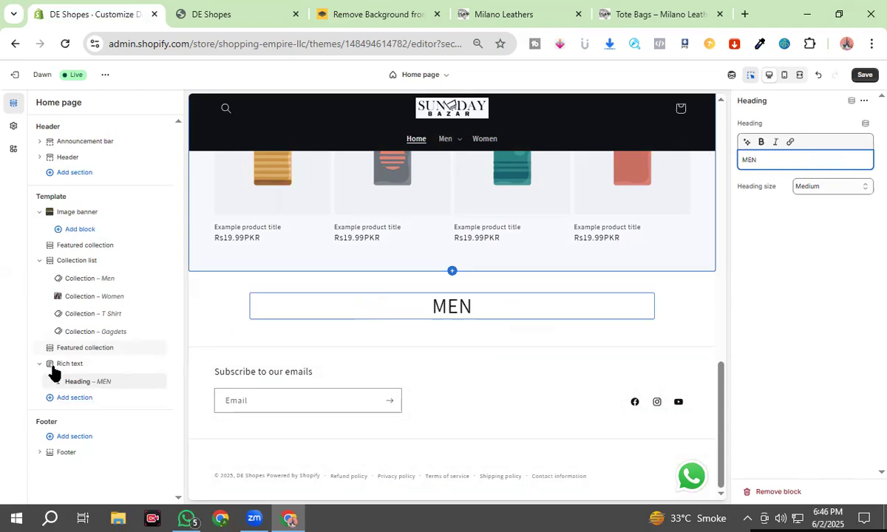
Move the Rich text section up to sit between the Image banner and the first Featured collection.
drag(50, 372, 51, 247)
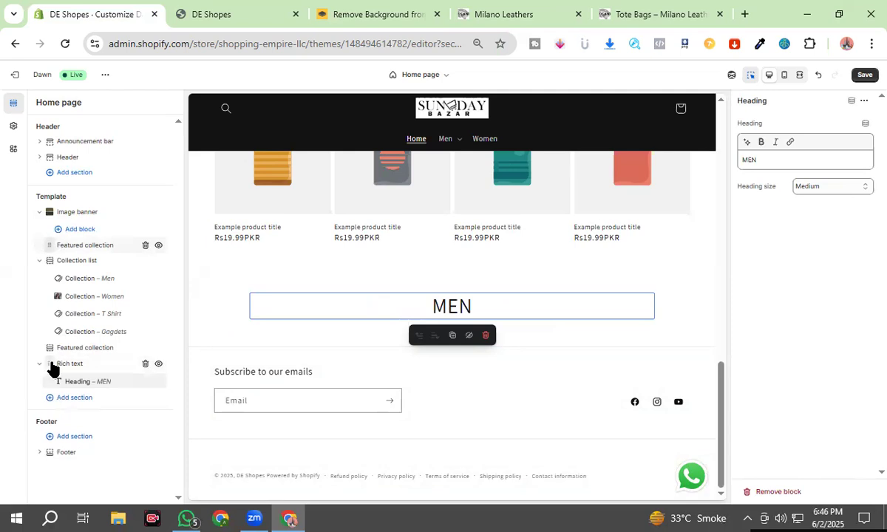
drag(48, 363, 53, 263)
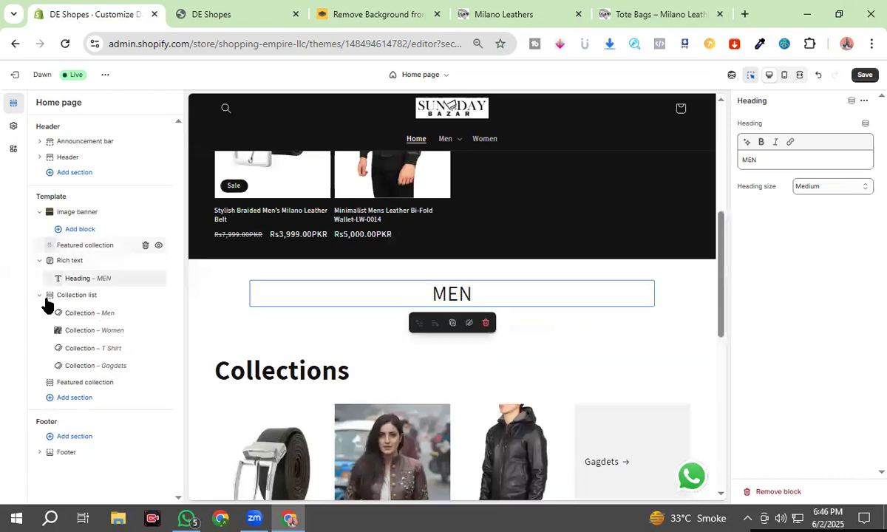
scroll(536, 354, up, 5)
drag(57, 281, 52, 233)
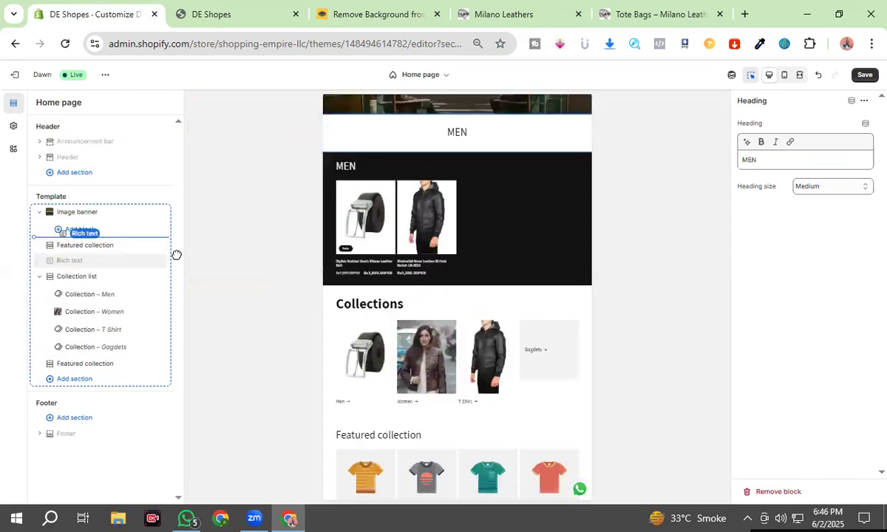
Clear the "MEN" heading of the Featured collection below the Rich text section, leaving it empty.
click(350, 245)
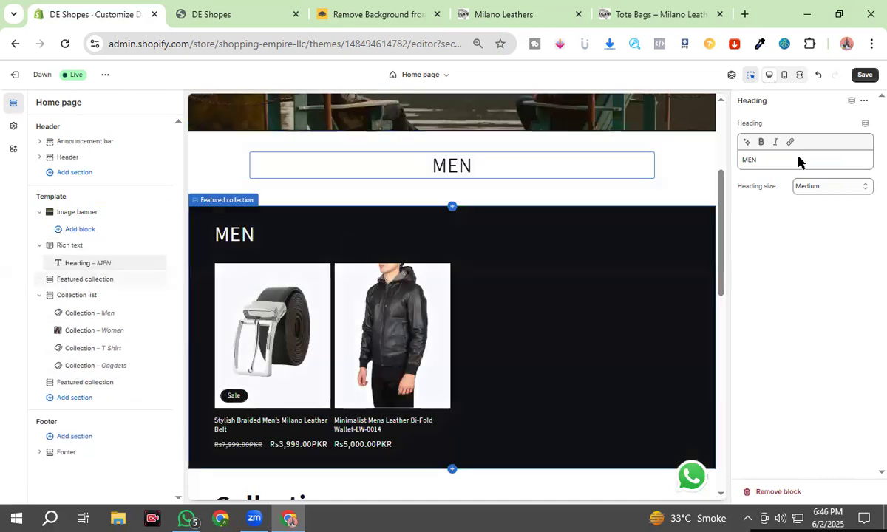
double_click(770, 237)
drag(770, 237, 730, 240)
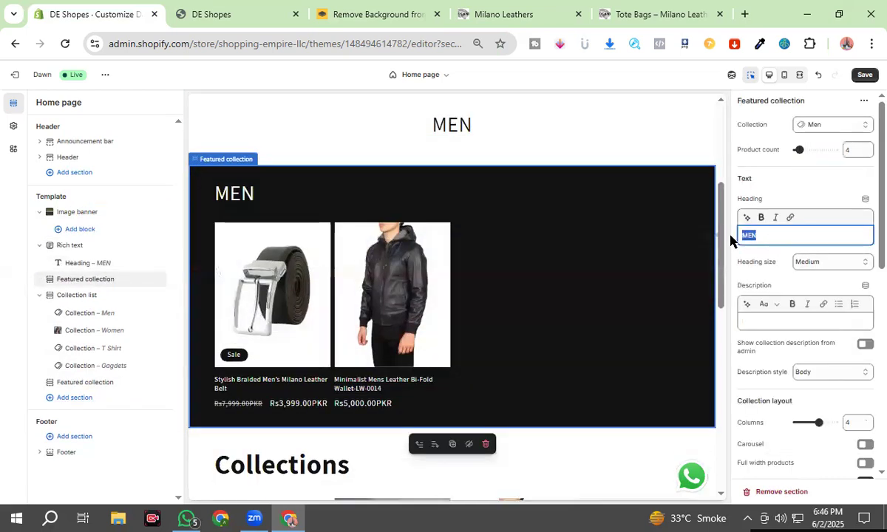
key(BackSpace)
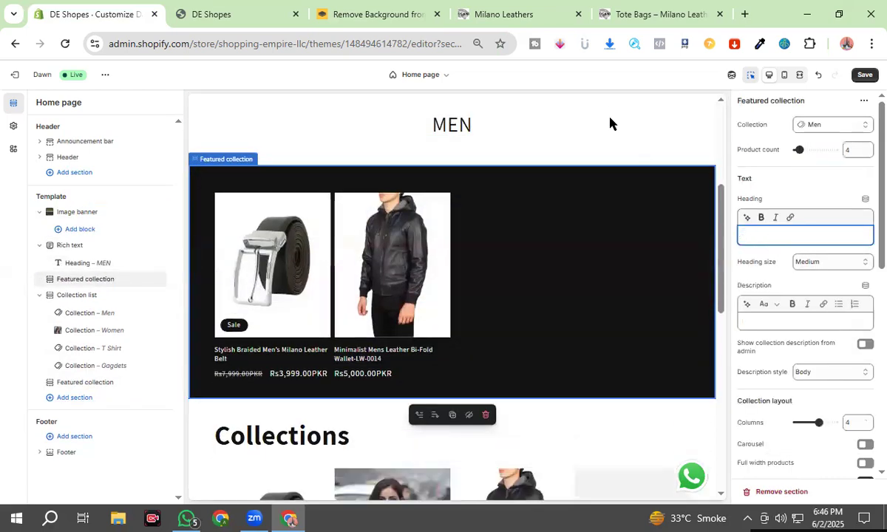
Set the Rich text section's color scheme to Scheme 4 and its bottom padding to 0 px.
click(689, 136)
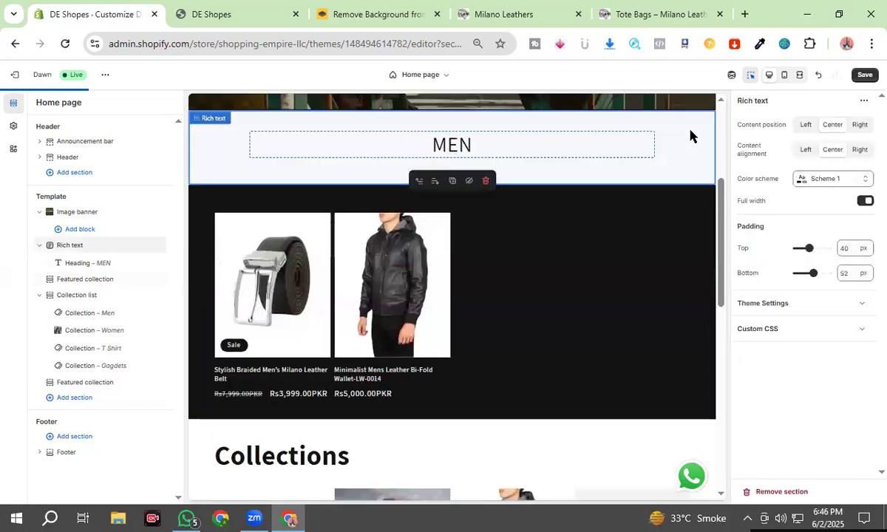
click(847, 178)
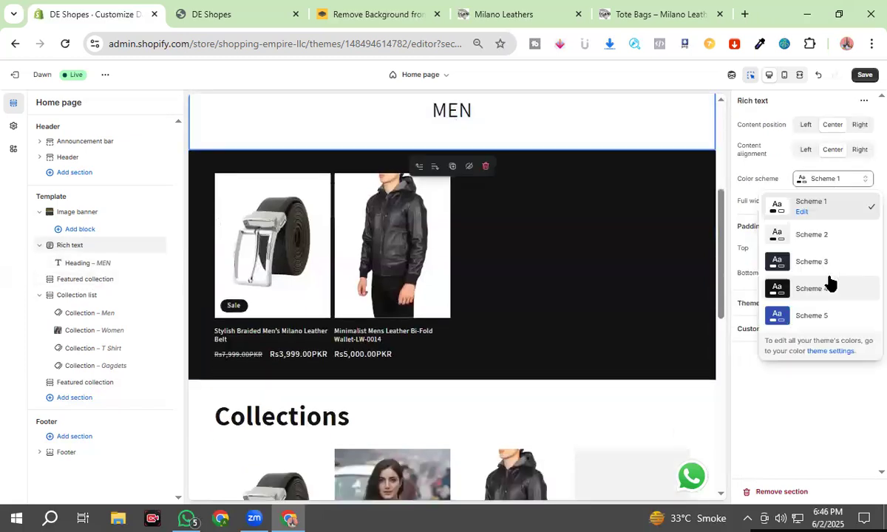
click(830, 286)
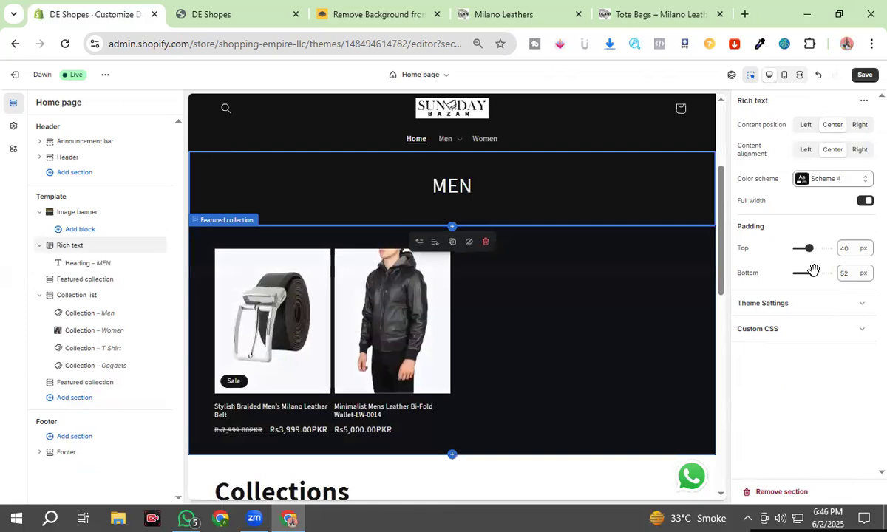
drag(813, 270, 760, 283)
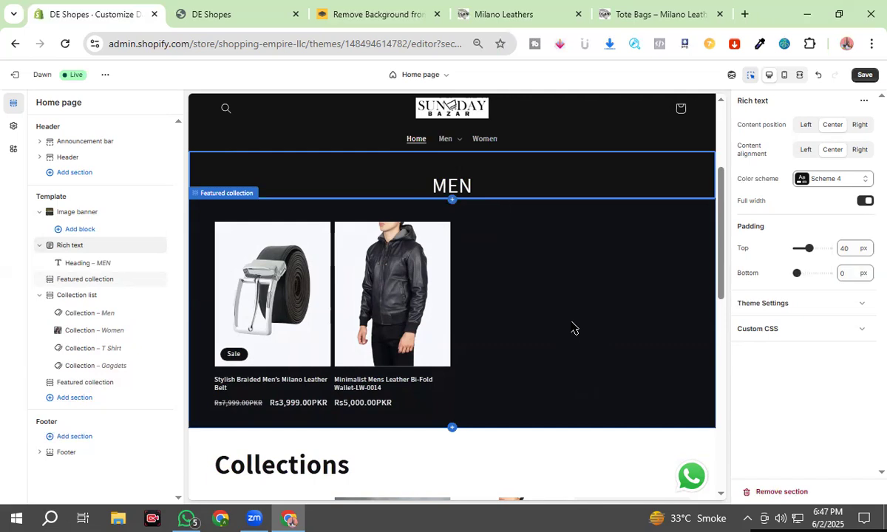
Check the MEN heading and its products in the mobile preview, and return to the desktop preview.
click(785, 75)
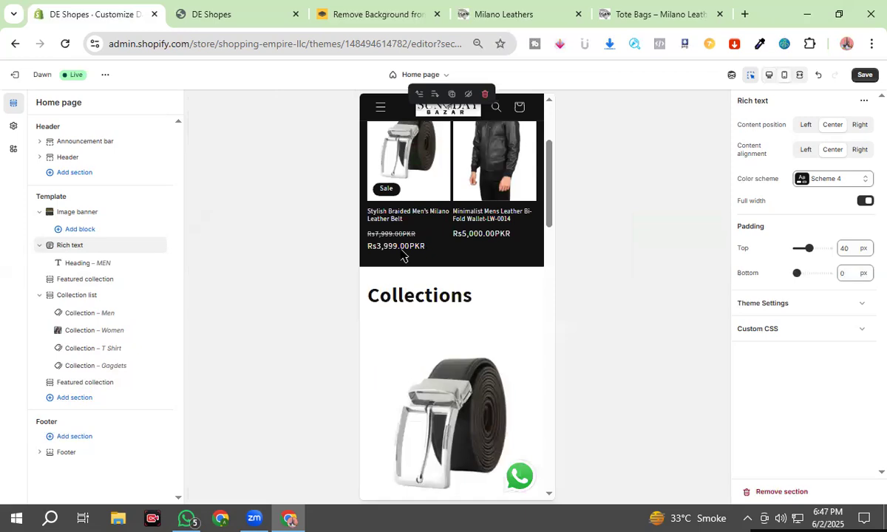
scroll(458, 288, up, 2)
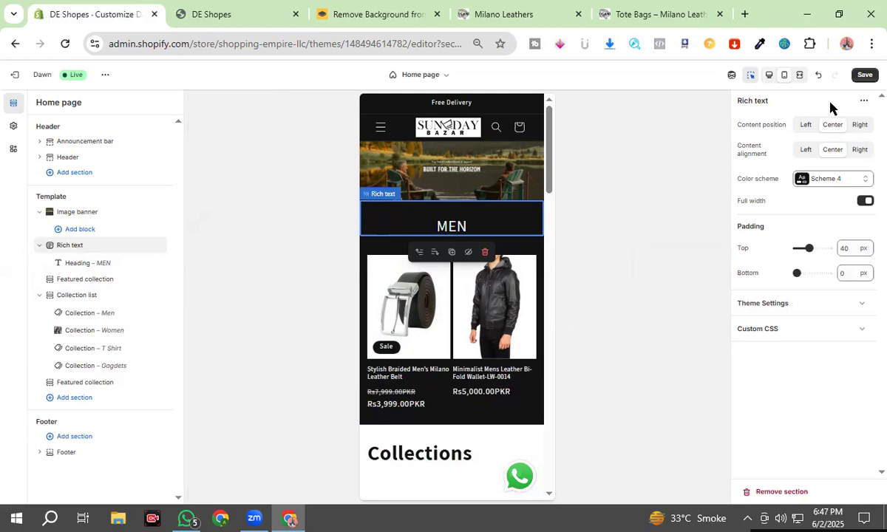
click(767, 78)
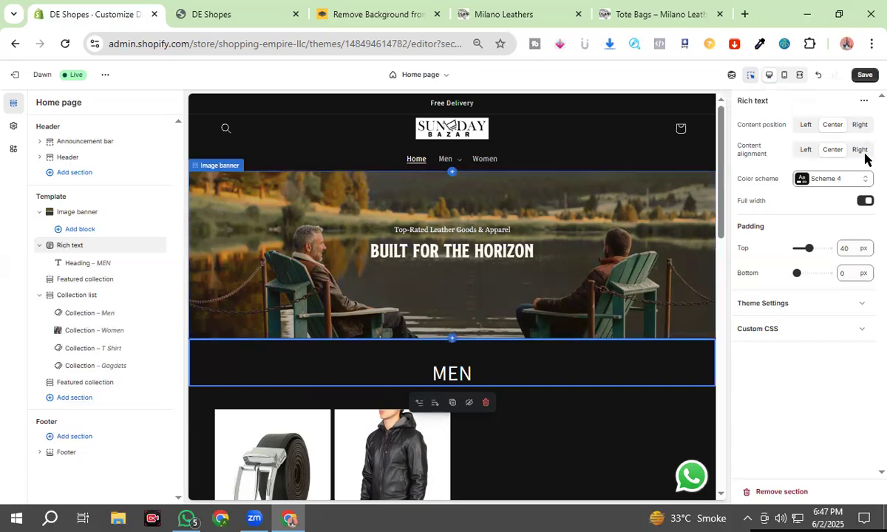
Try the Right content position for the Rich text section, restore Center, and remove the section's top padding.
click(859, 125)
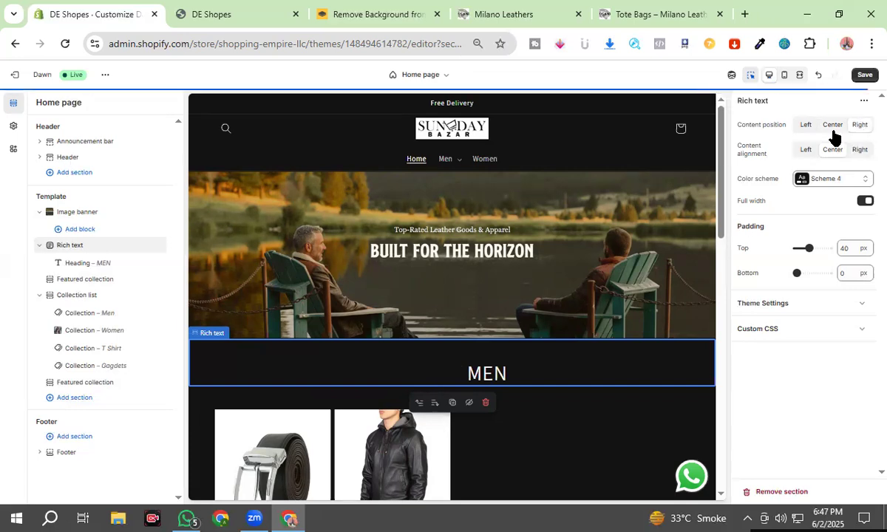
click(832, 127)
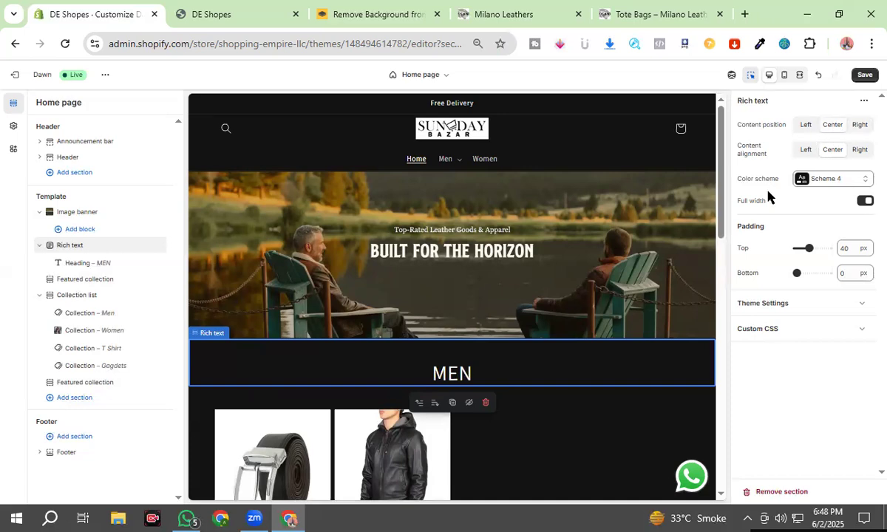
drag(741, 251, 742, 257)
Set the MEN heading's size to Large and make its text bold.
click(77, 266)
click(835, 187)
click(820, 238)
click(835, 187)
drag(779, 162, 730, 157)
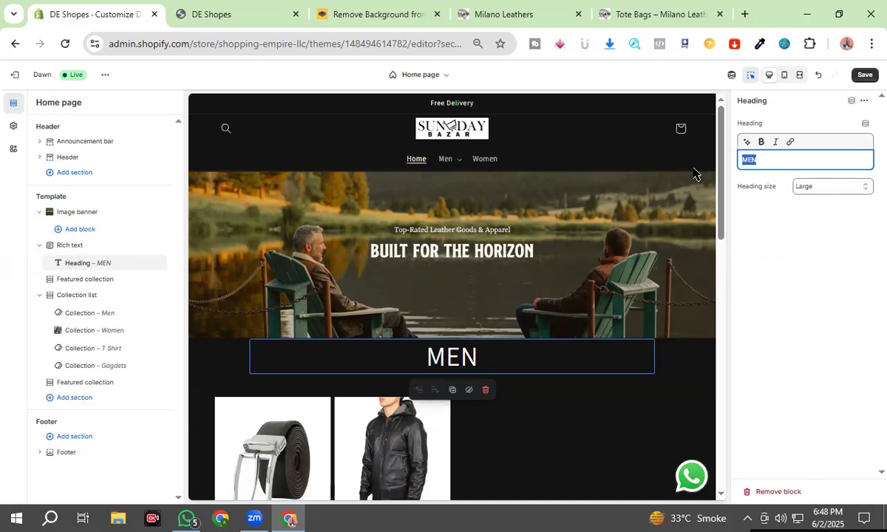
click(760, 142)
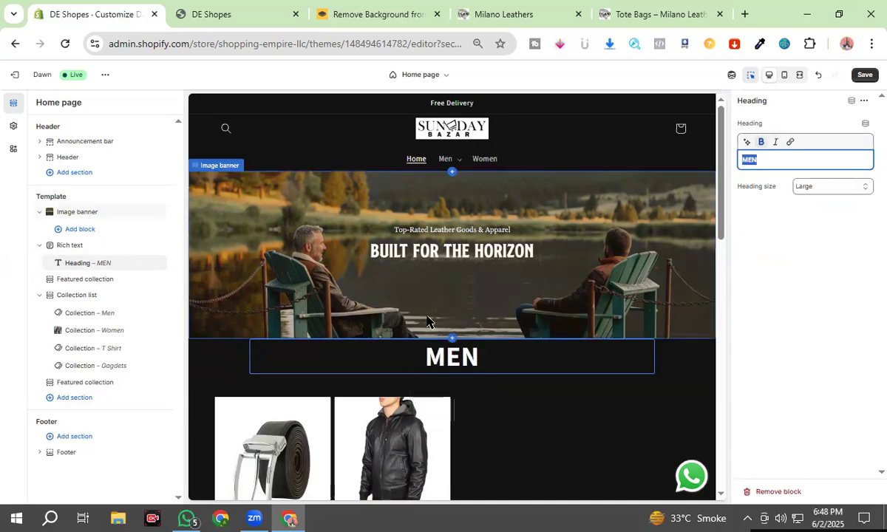
Review the home page preview from the image banner and MEN heading down to the footer.
scroll(427, 321, down, 3)
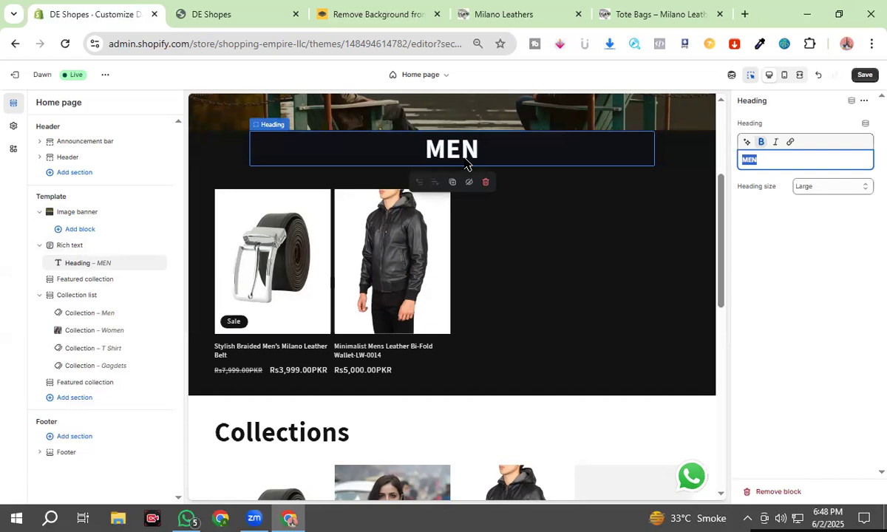
scroll(489, 237, down, 3)
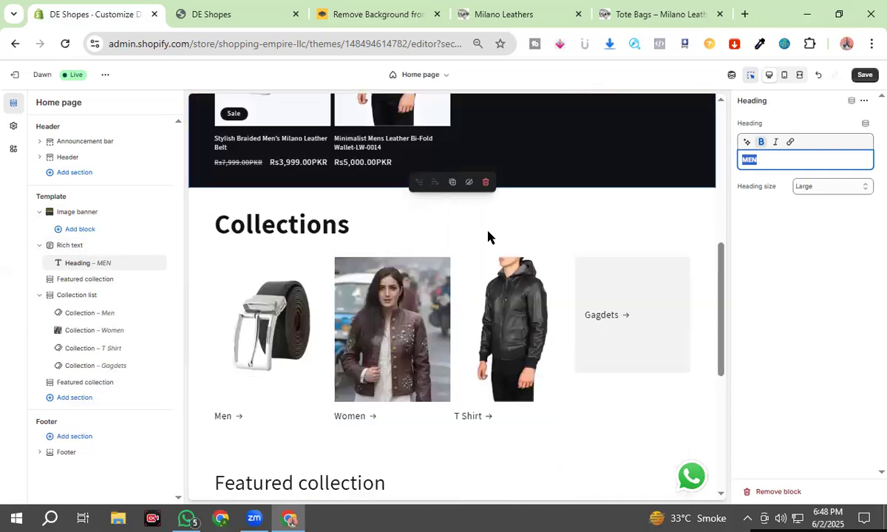
scroll(487, 237, up, 6)
scroll(456, 318, down, 7)
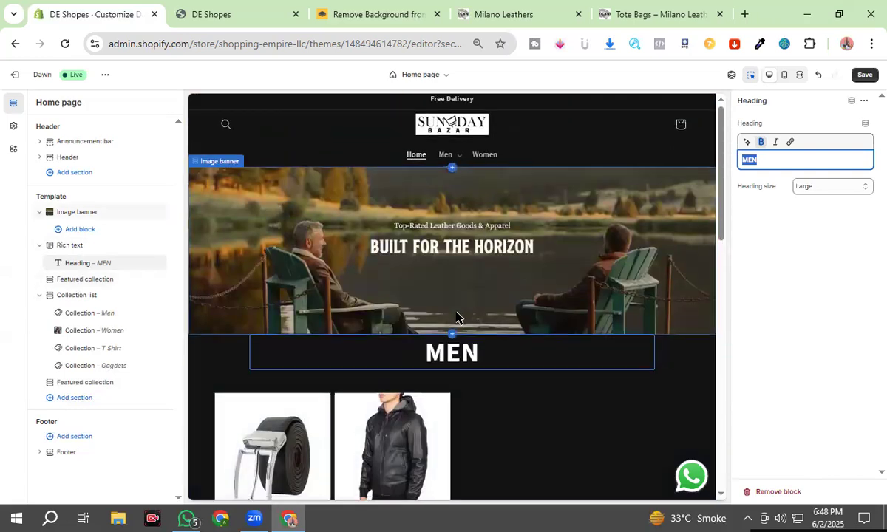
scroll(456, 318, down, 5)
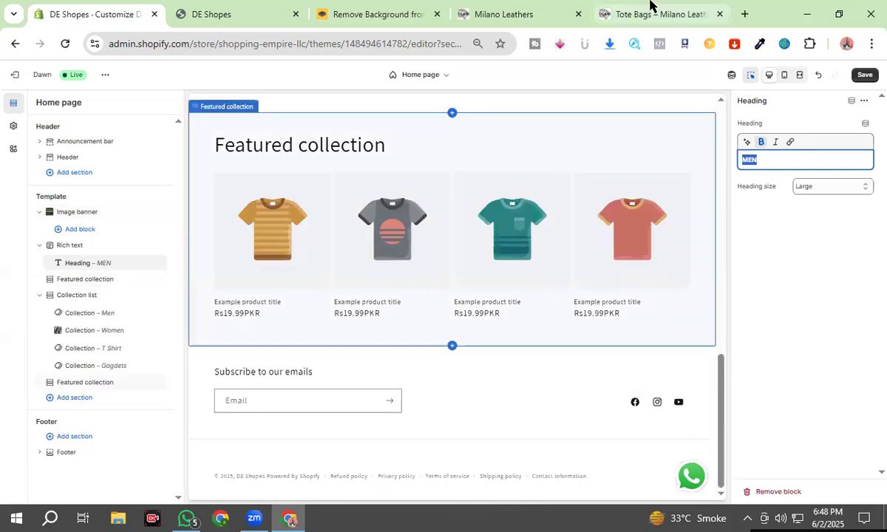
Switch to the Milano Leathers Tote Bags page and examine how its footer is laid out.
click(650, 13)
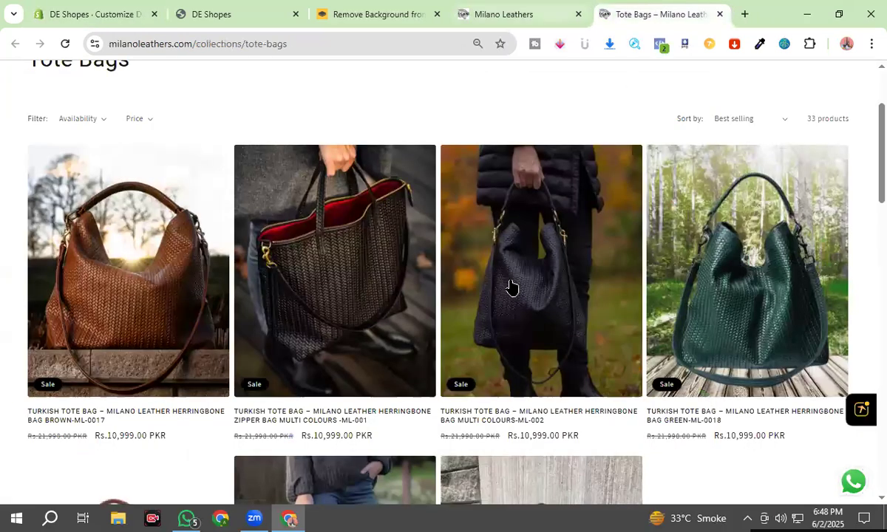
scroll(510, 286, down, 3)
scroll(510, 287, down, 3)
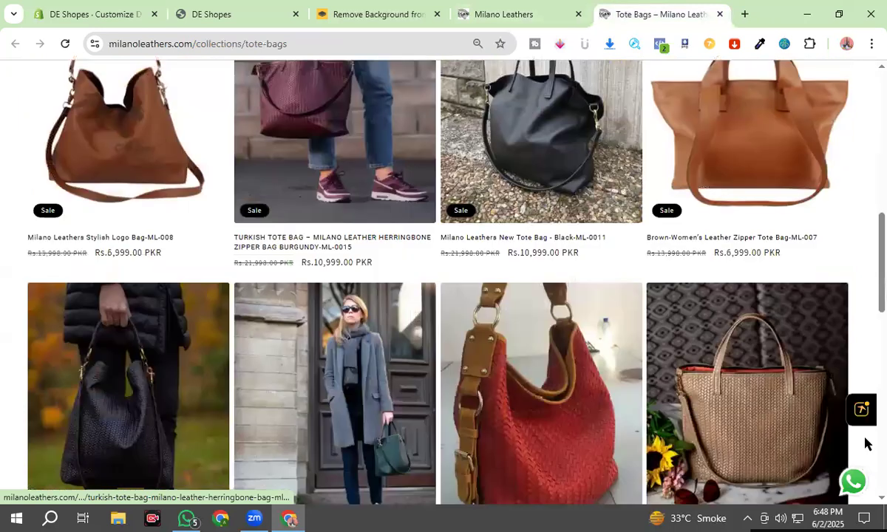
scroll(867, 443, down, 5)
scroll(133, 341, down, 3)
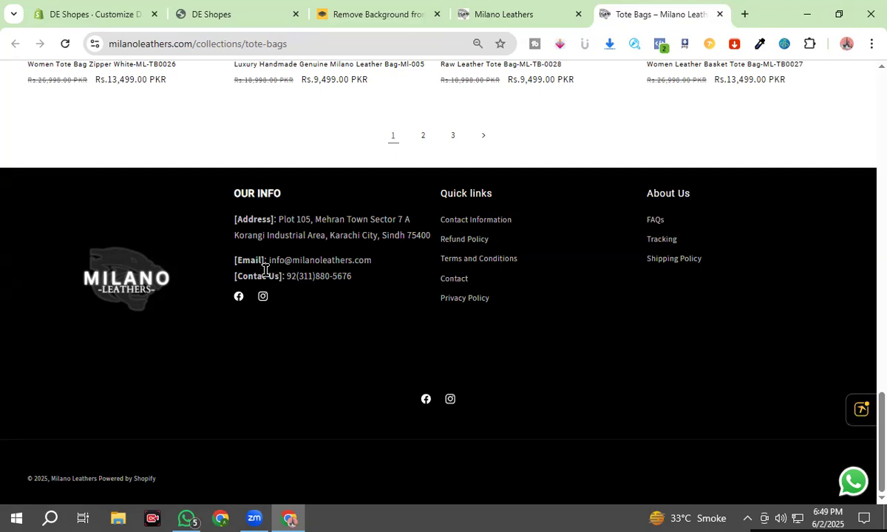
scroll(531, 274, up, 1)
scroll(531, 287, up, 6)
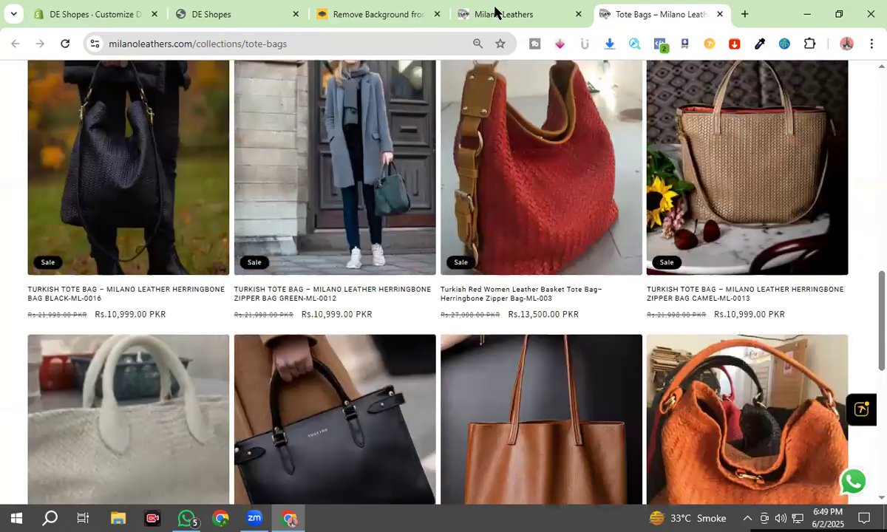
scroll(501, 341, down, 7)
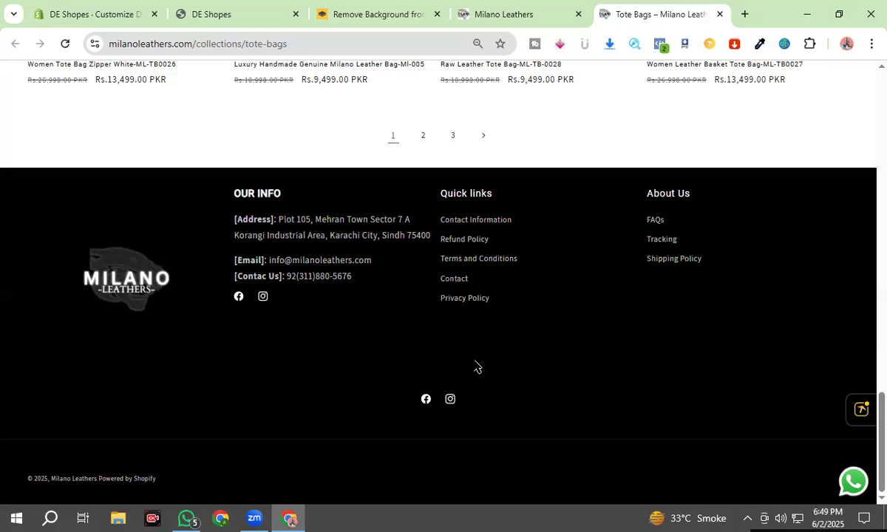
Switch back to the Shopify theme editor and save the home page changes.
click(108, 9)
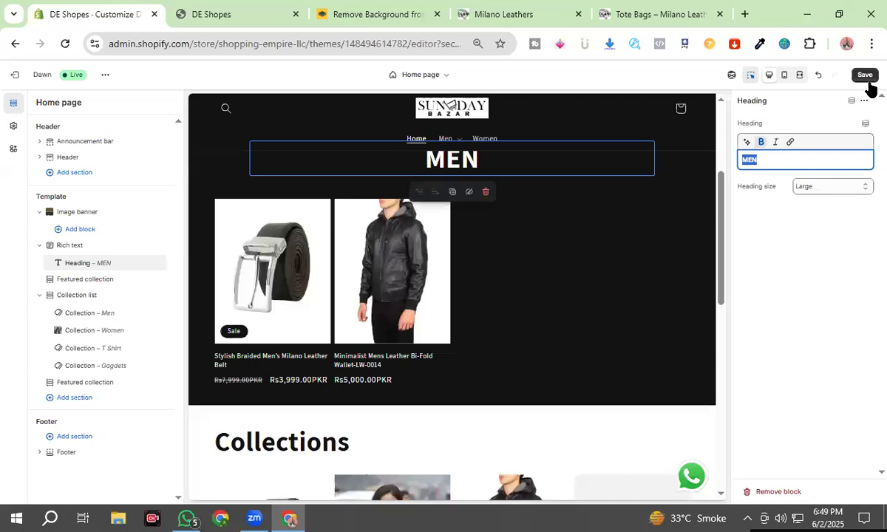
click(864, 75)
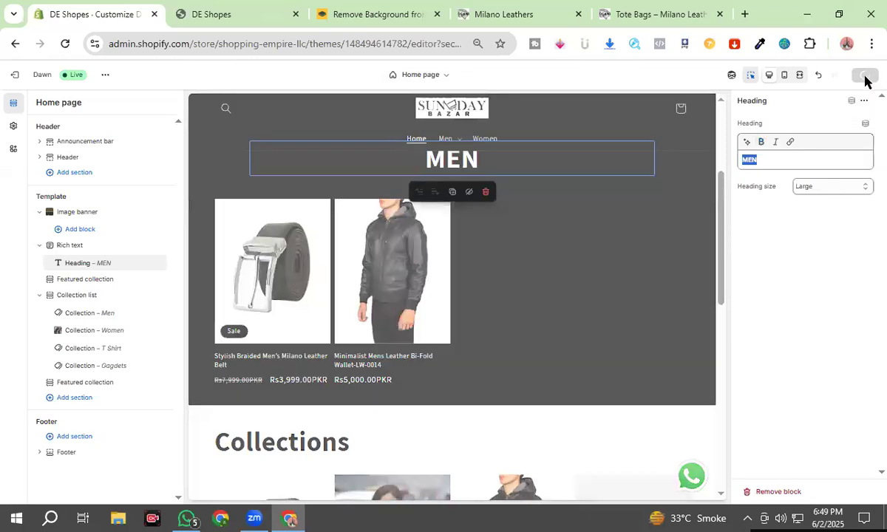
Add an image block and a text block to the home page footer.
scroll(436, 371, down, 3)
scroll(435, 371, down, 5)
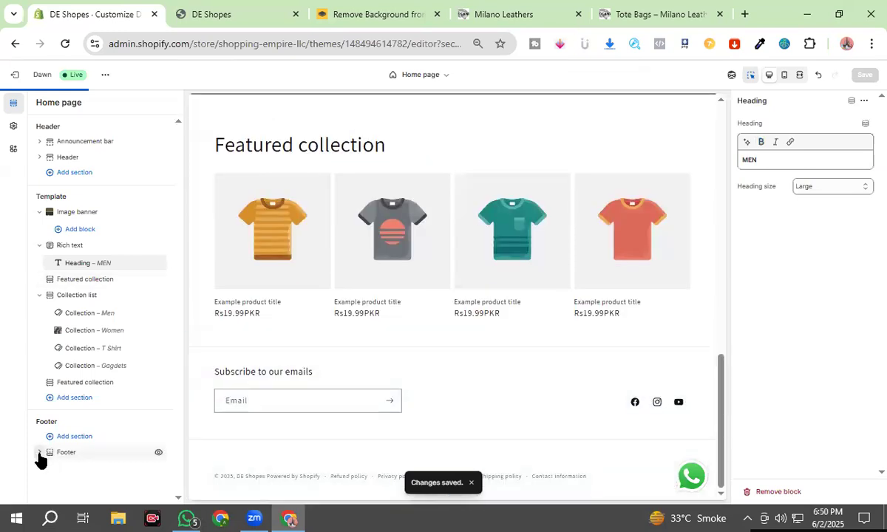
click(39, 454)
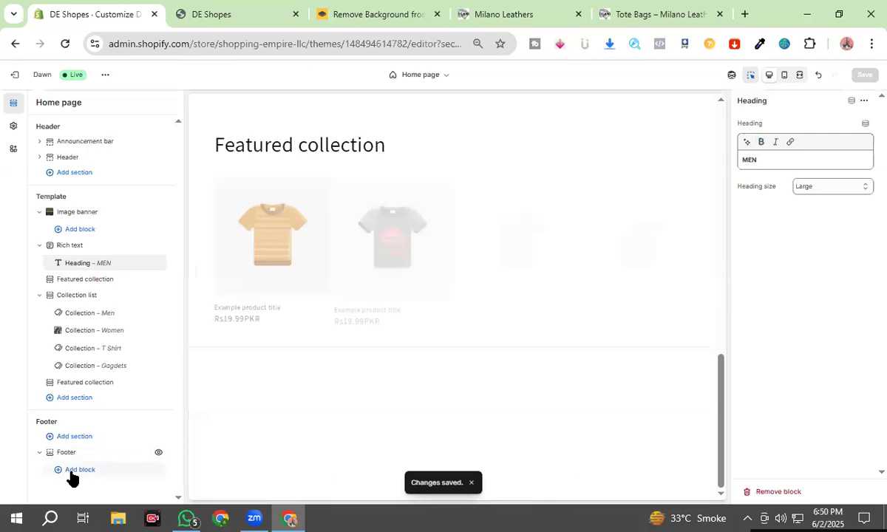
click(74, 470)
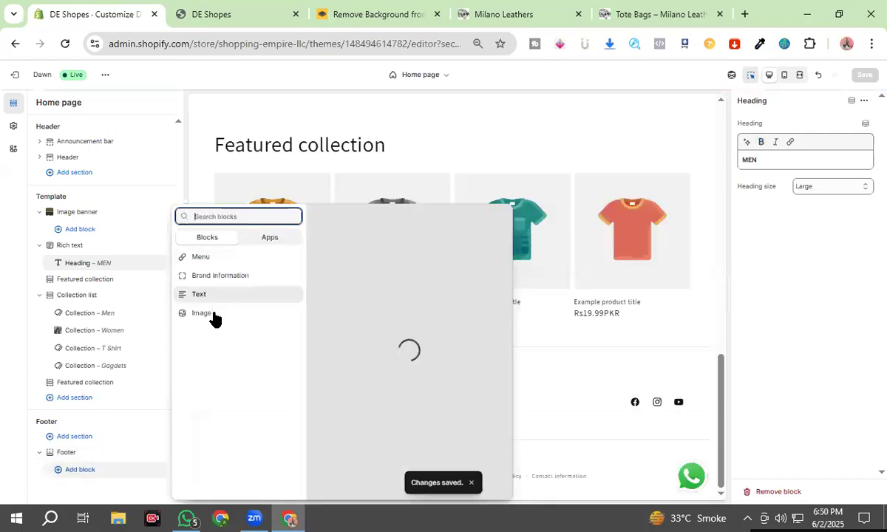
click(215, 317)
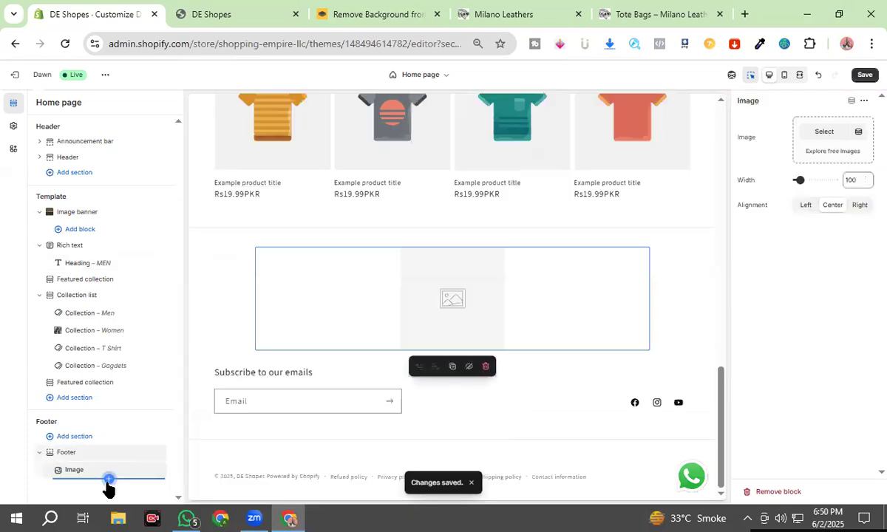
click(108, 480)
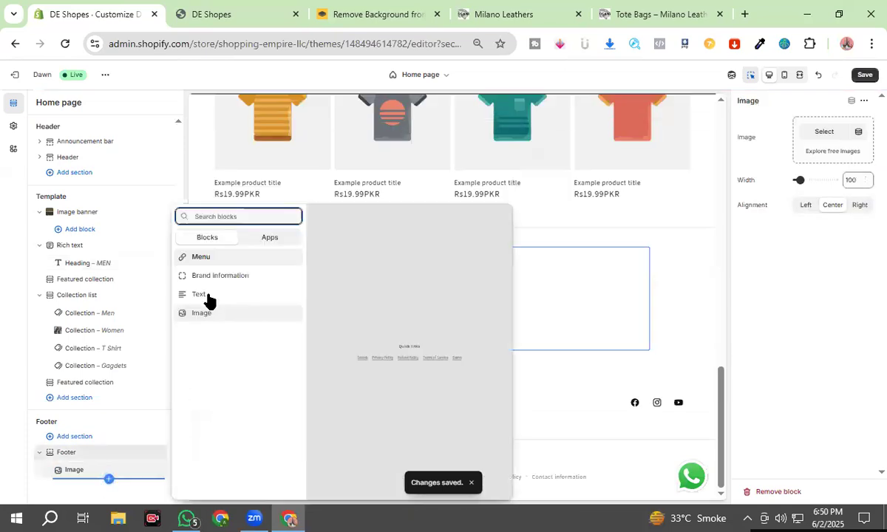
click(210, 295)
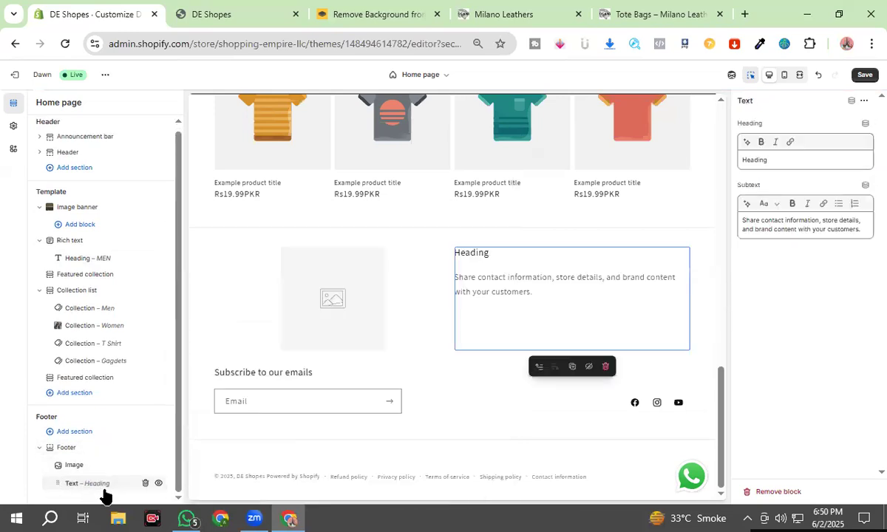
Add two menu blocks to the footer below the text block.
click(109, 492)
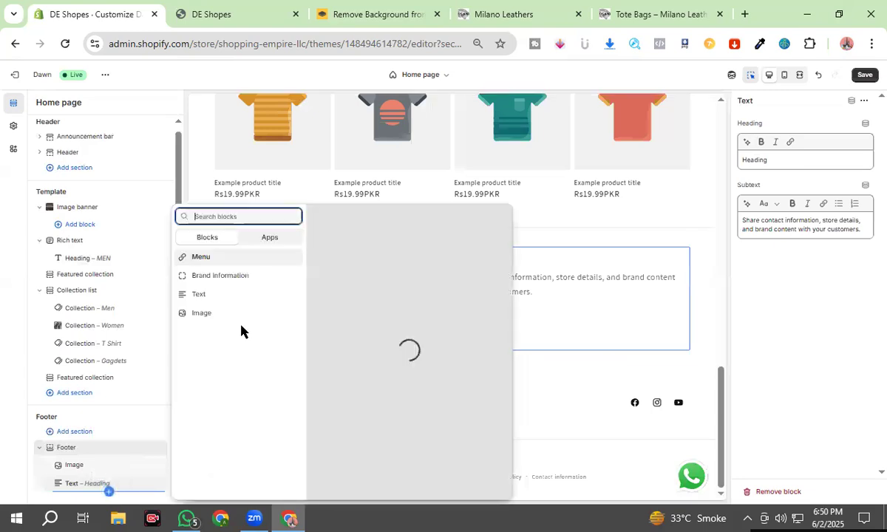
click(226, 266)
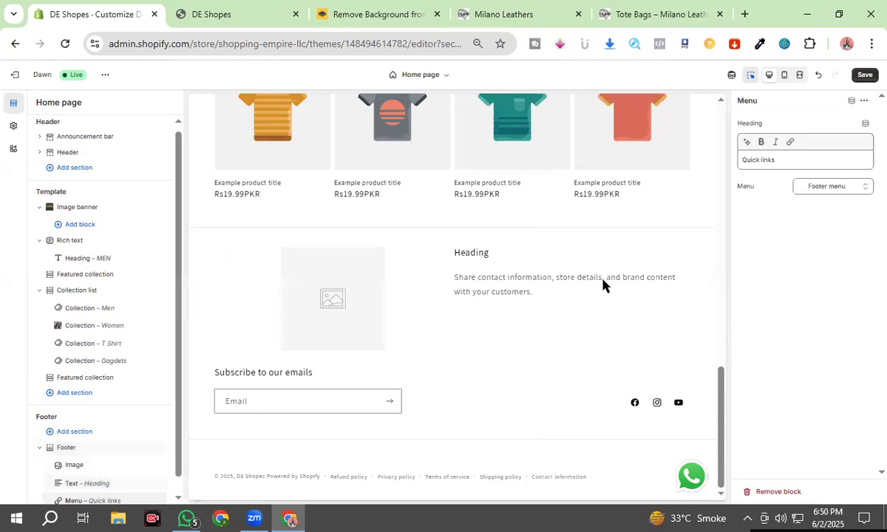
click(88, 500)
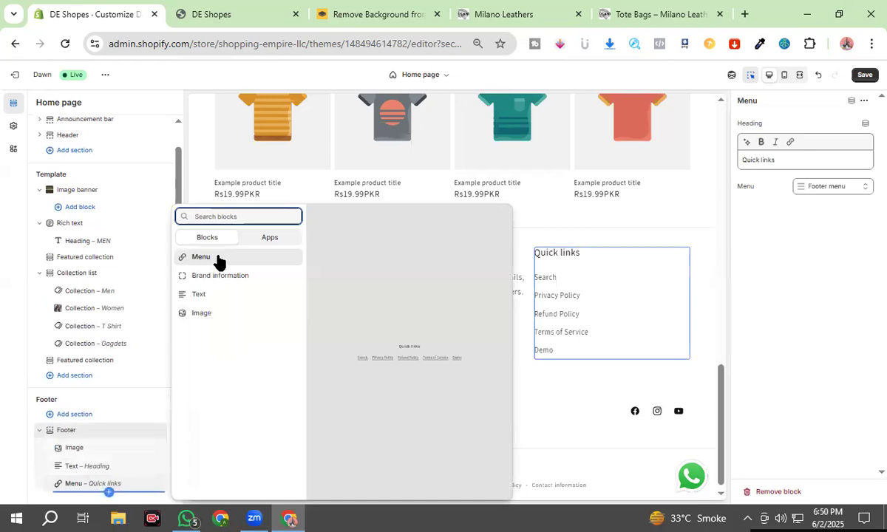
click(218, 259)
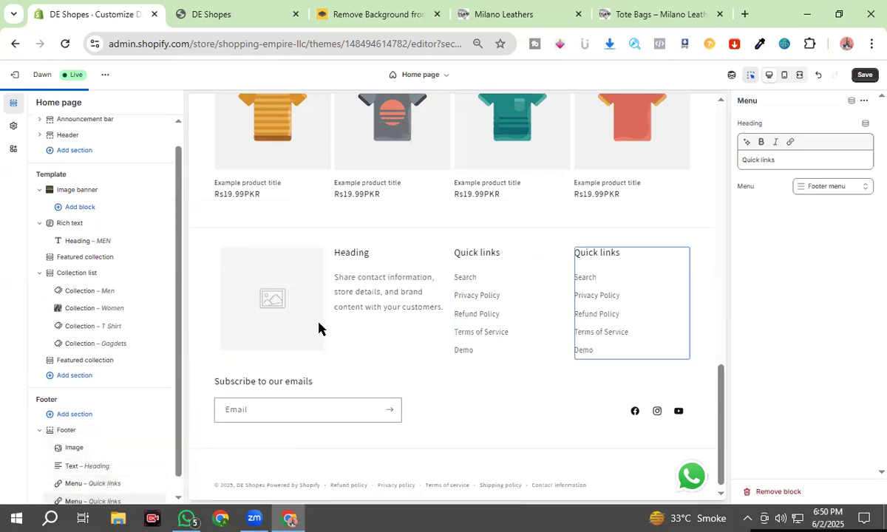
Compare the footer columns with the Milano Leathers footer and save the theme changes in the Shopify editor.
click(610, 11)
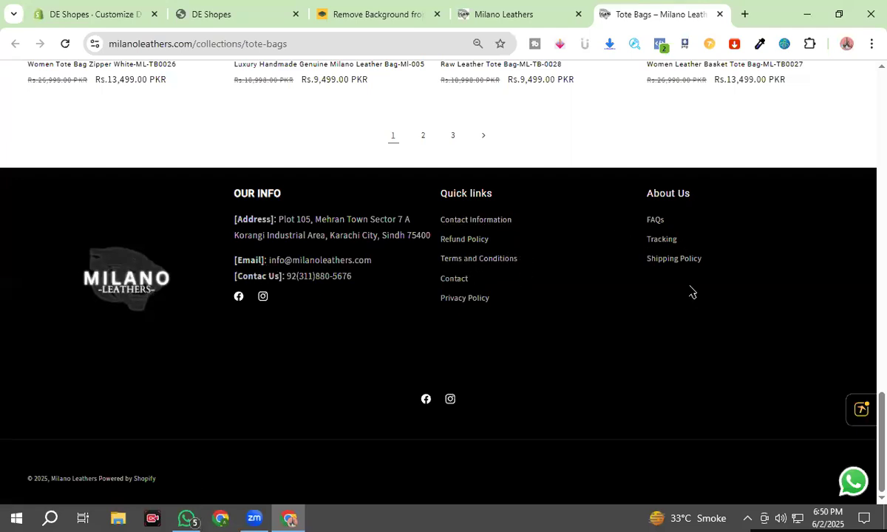
click(33, 8)
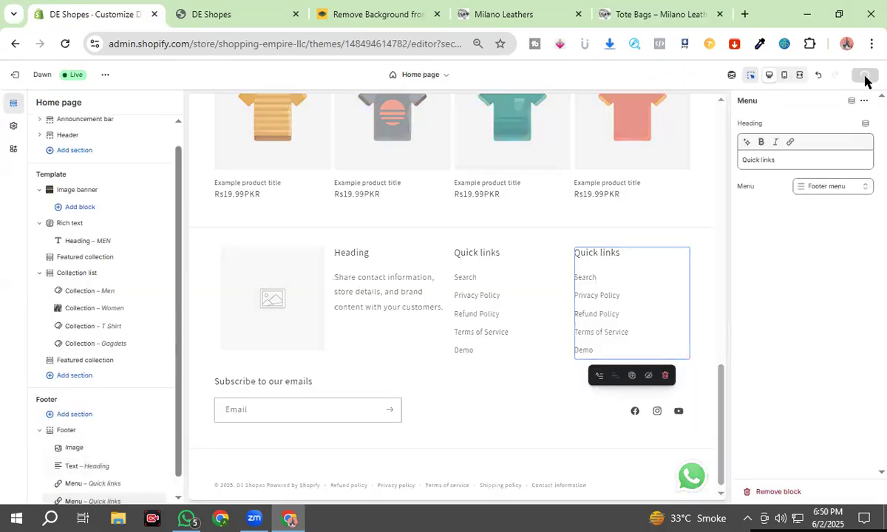
click(864, 77)
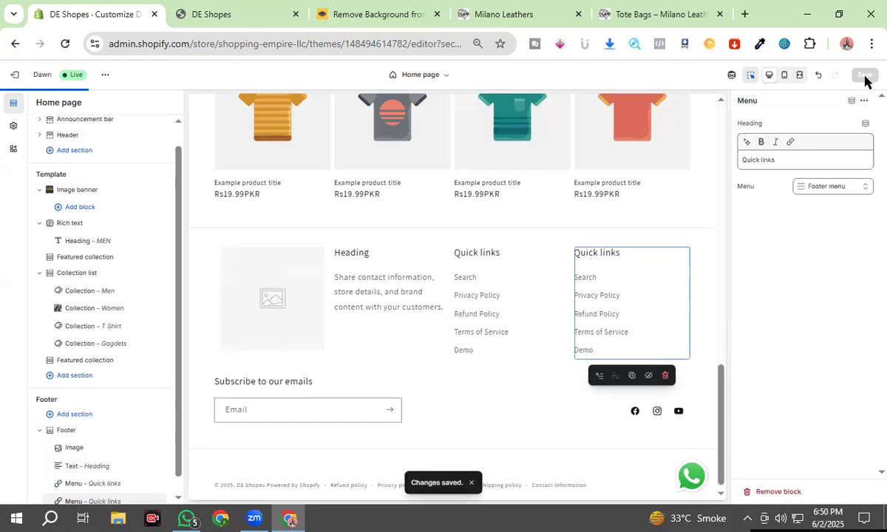
Exit the theme editor, open the store settings in a new browser tab and go to the Policies page.
click(17, 85)
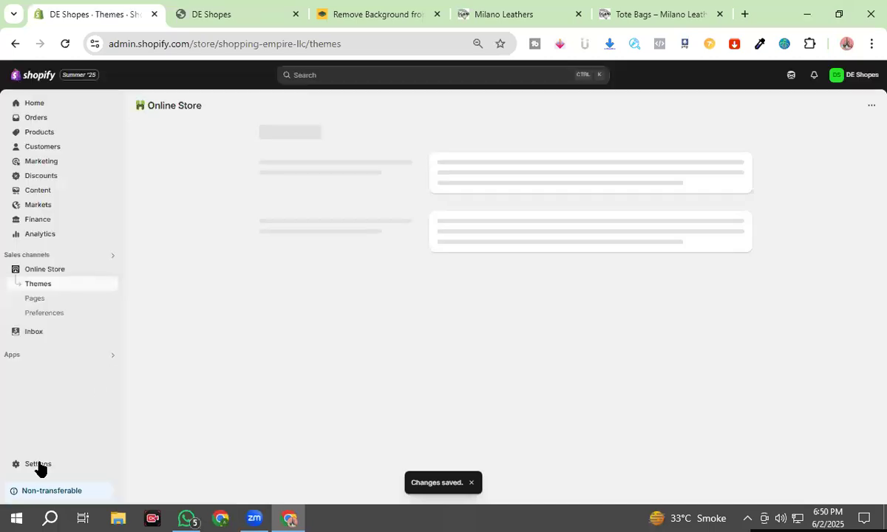
right_click(39, 466)
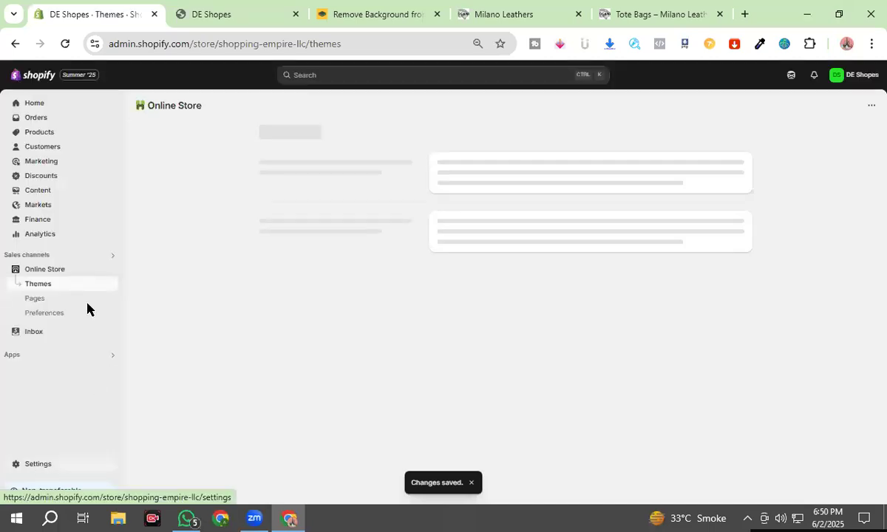
click(179, 2)
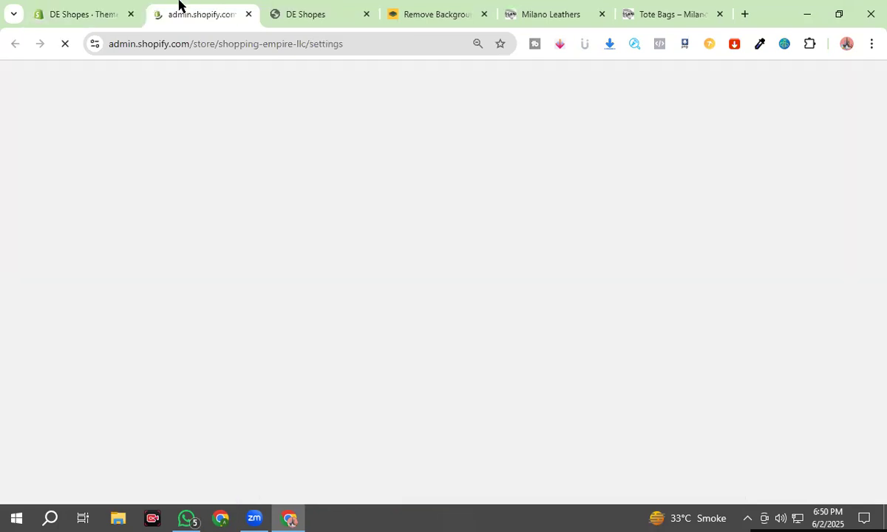
click(366, 14)
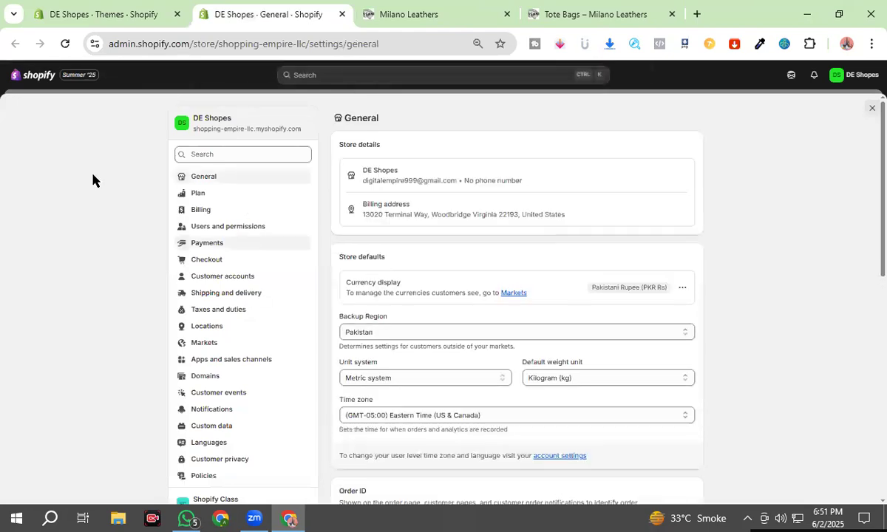
click(215, 477)
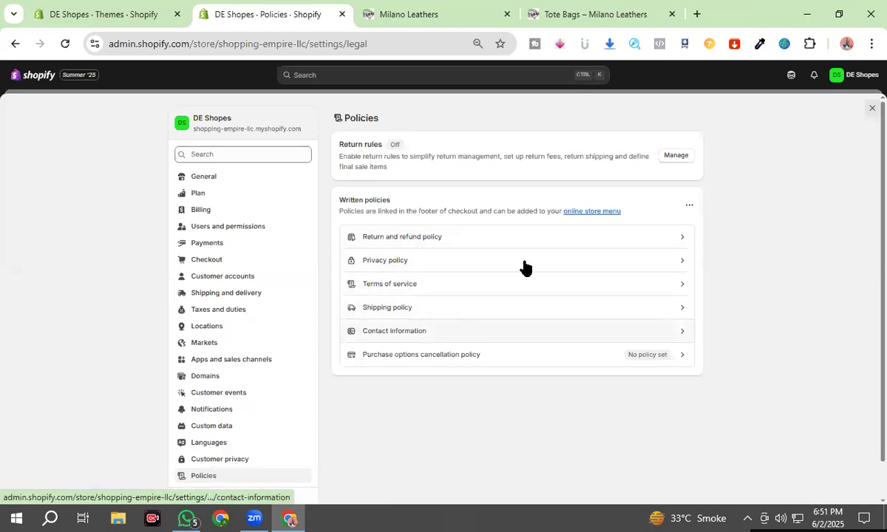
Replace the return and refund policy text with Shopify's template, review it and save the policy.
click(591, 236)
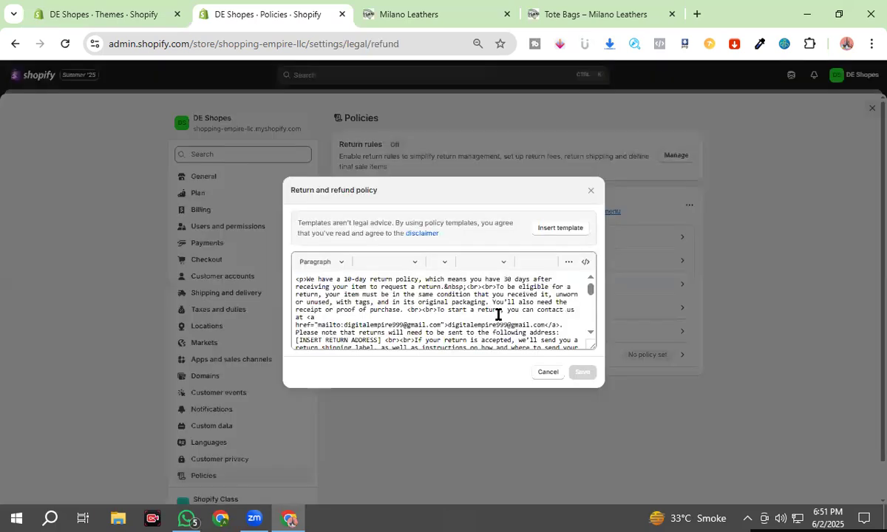
click(498, 314)
key(ctrl+a)
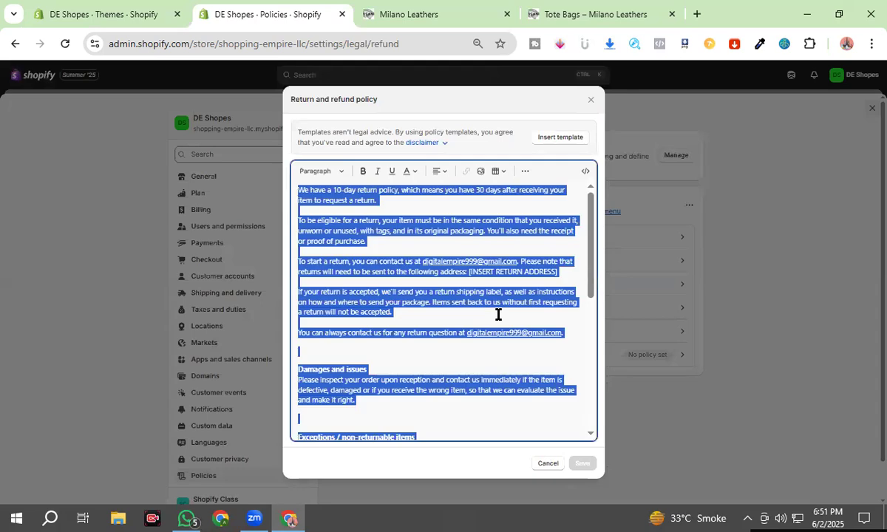
key(BackSpace)
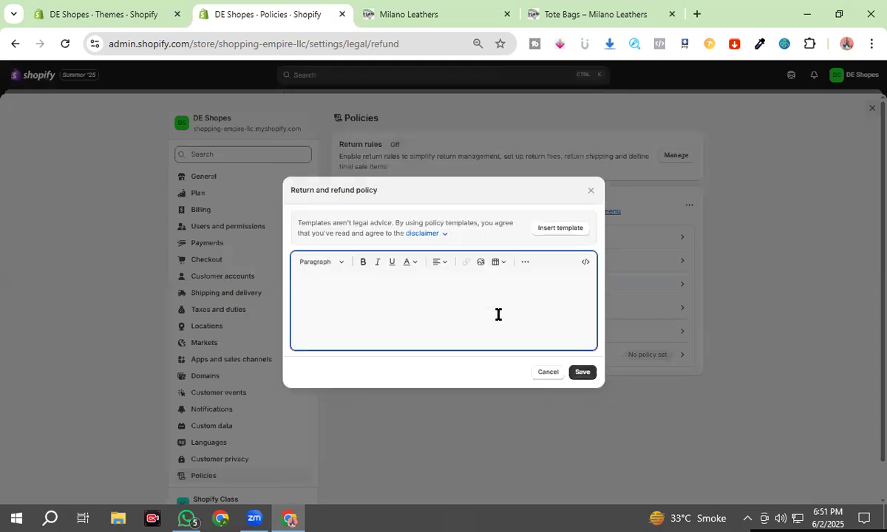
click(560, 227)
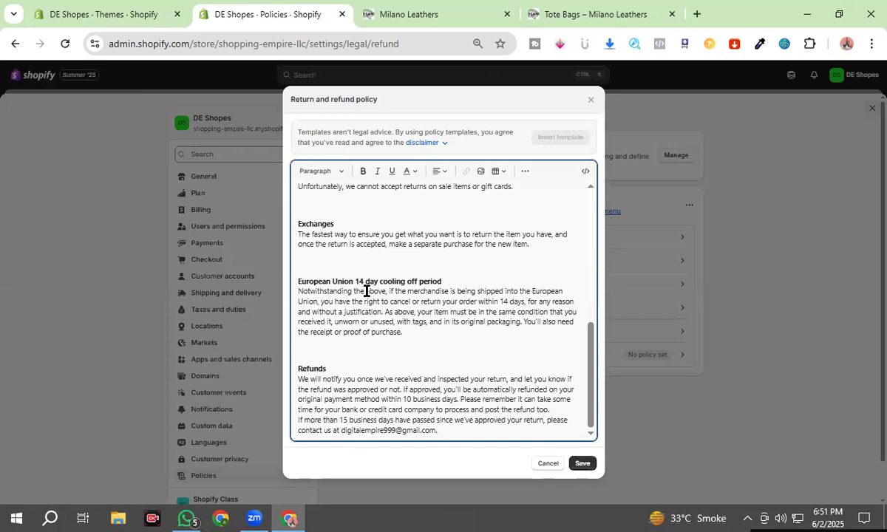
scroll(390, 337, up, 3)
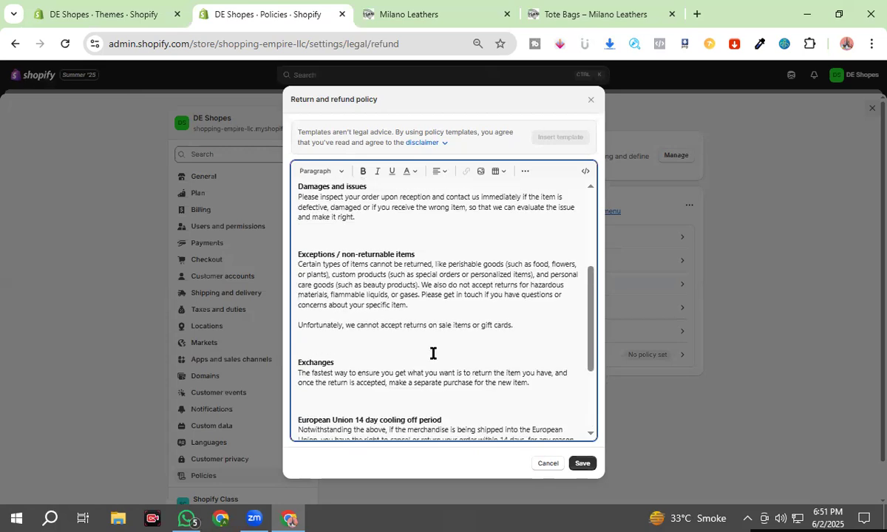
scroll(431, 347, up, 4)
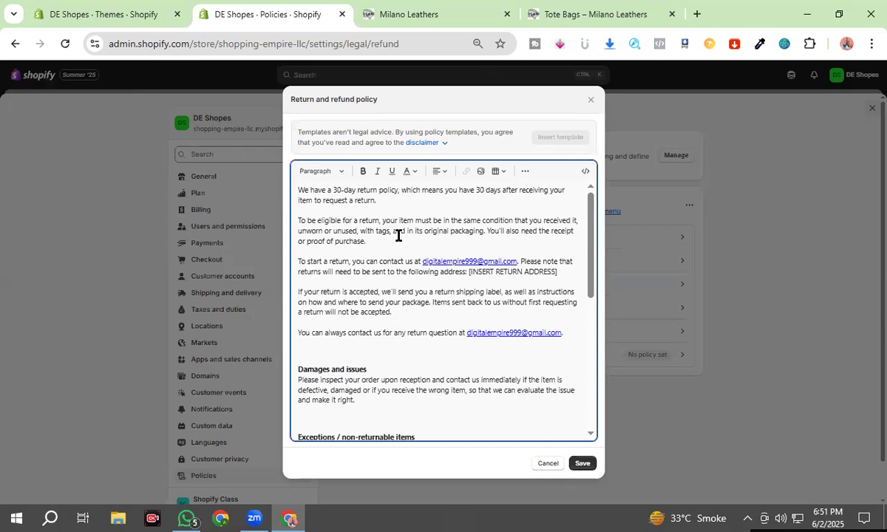
click(583, 466)
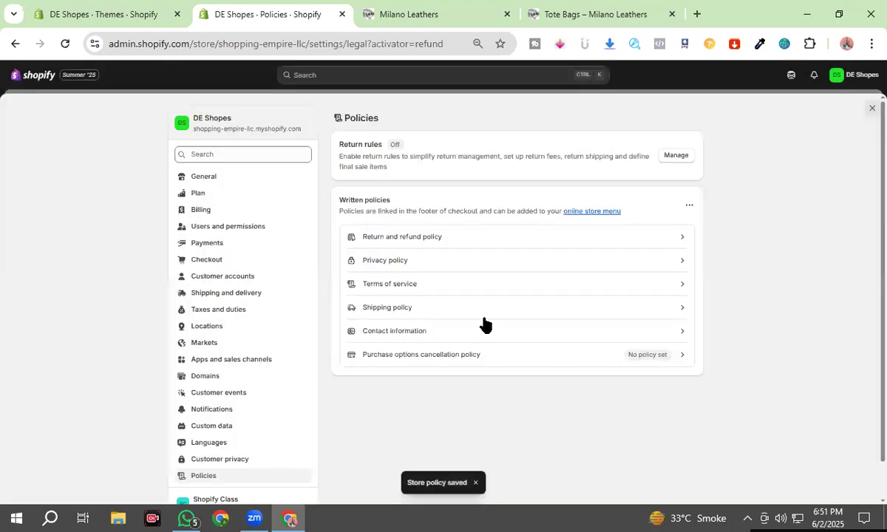
Clear the existing privacy policy text, turn on the automated policy and save it.
click(454, 266)
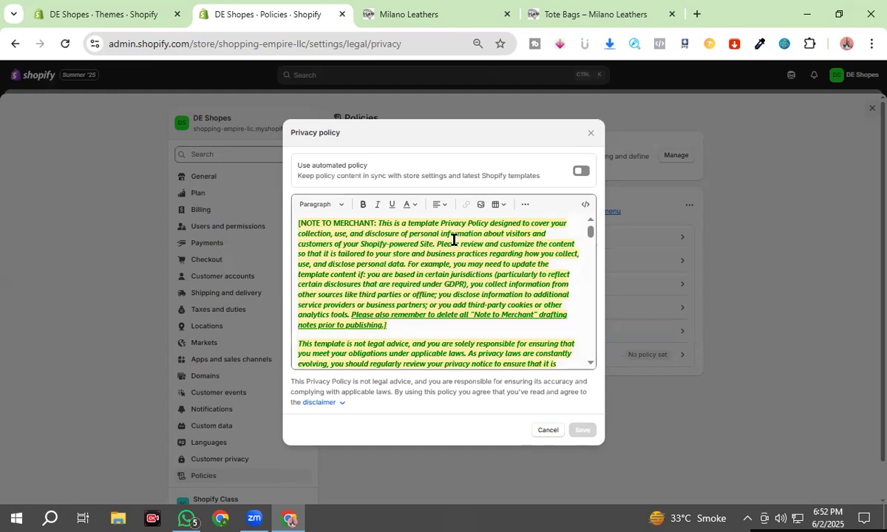
click(455, 335)
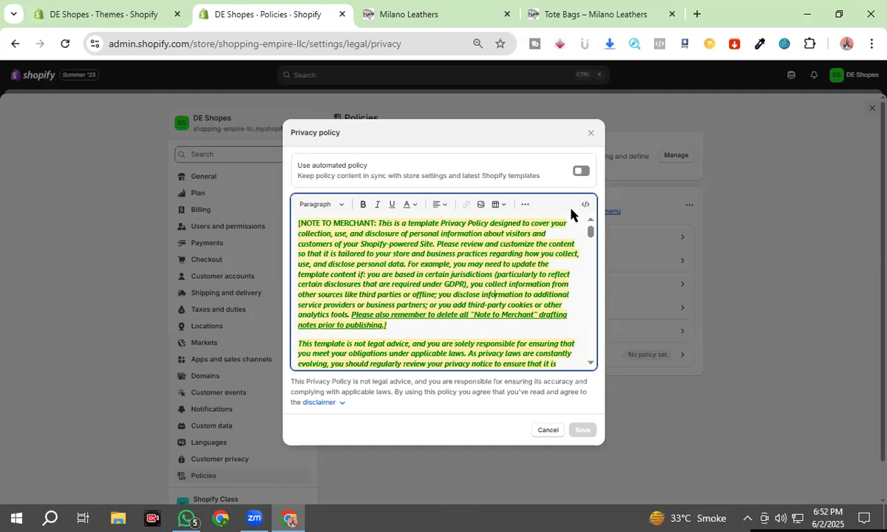
key(ctrl+a)
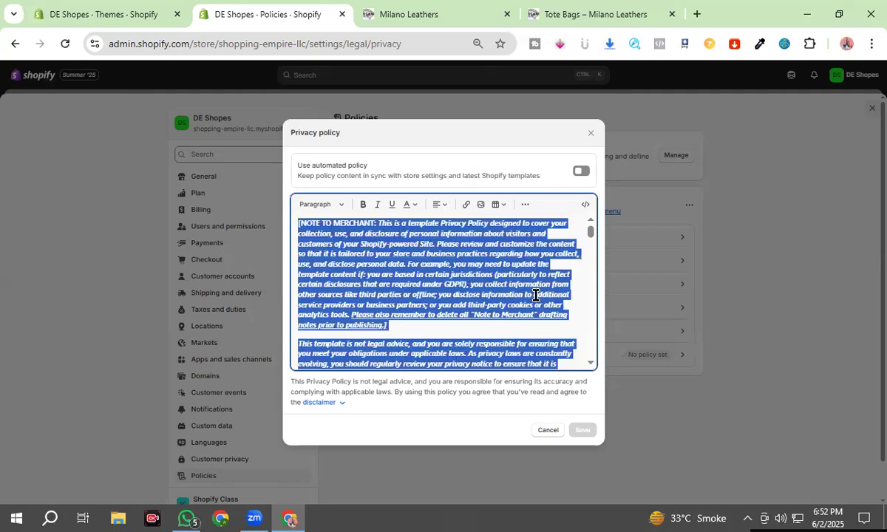
key(BackSpace)
click(584, 204)
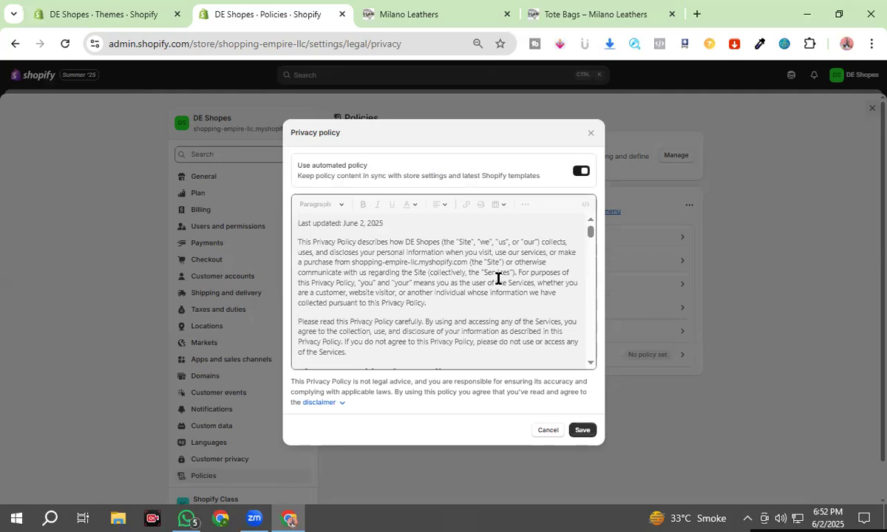
click(589, 435)
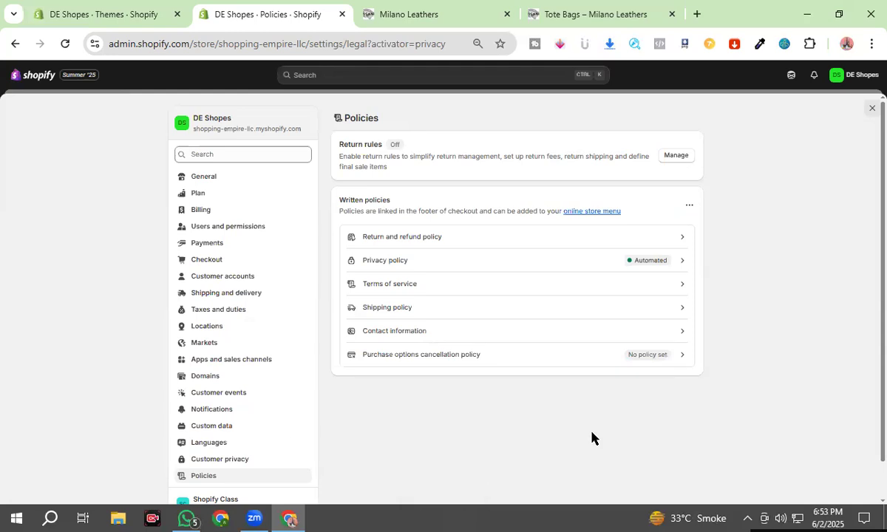
Look over the terms of service without changing them and insert Shopify's template into the contact information policy.
click(441, 288)
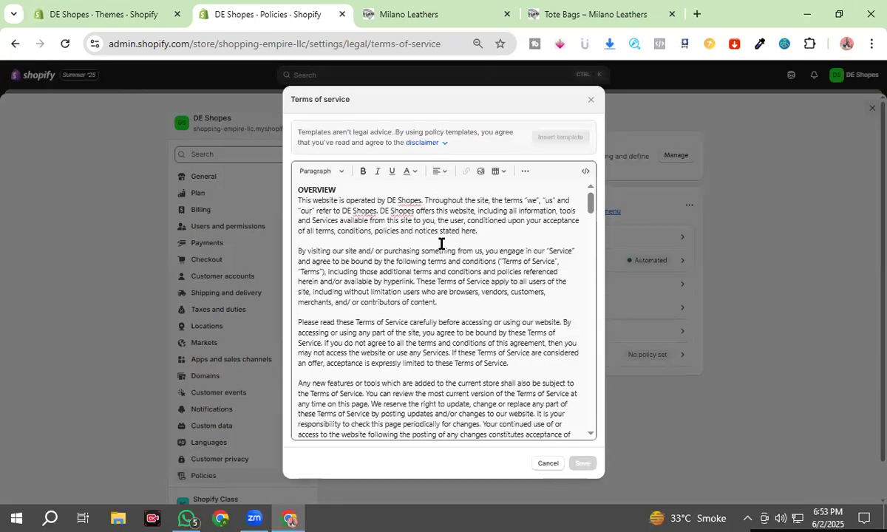
click(548, 463)
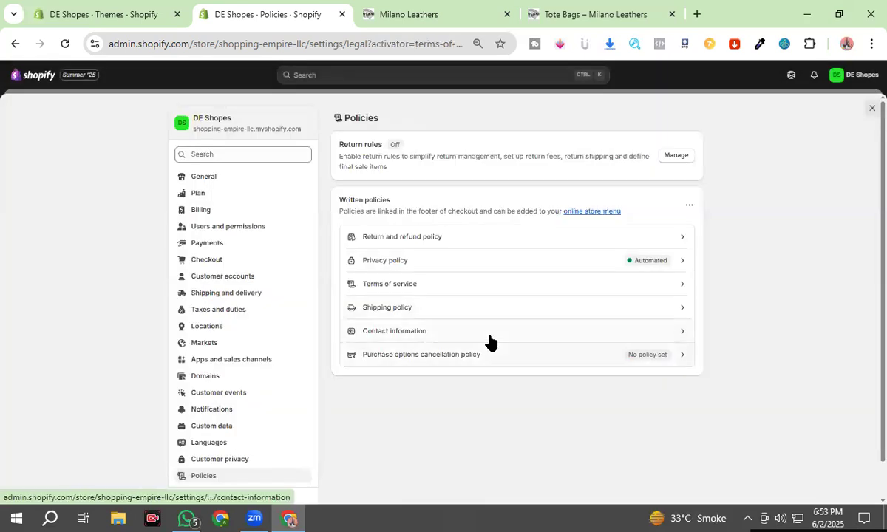
click(441, 337)
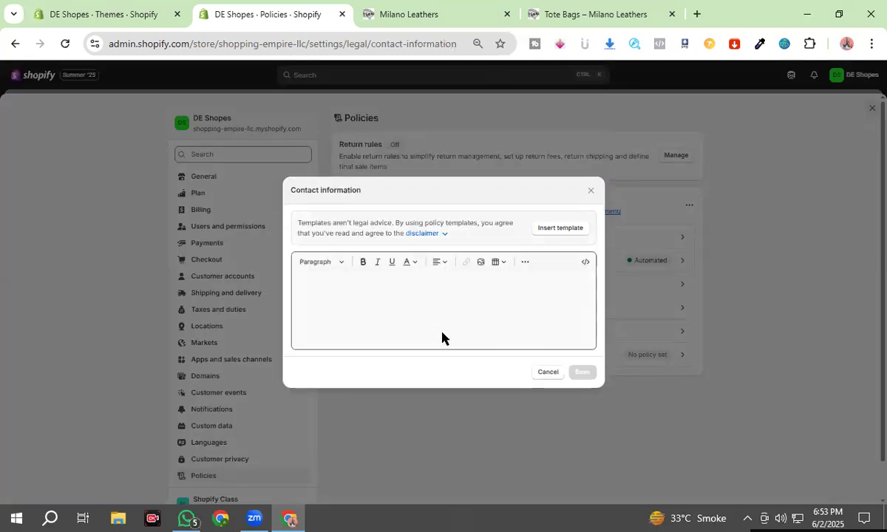
key(ctrl+a)
key(BackSpace)
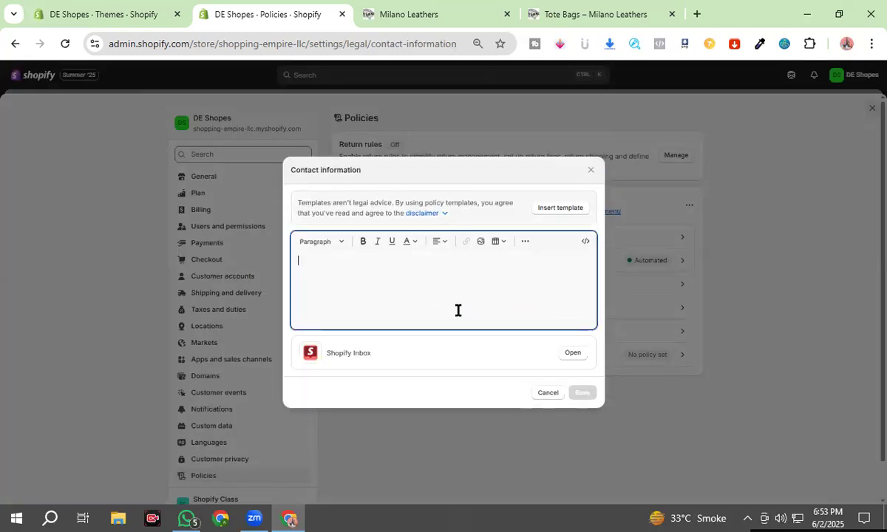
click(549, 208)
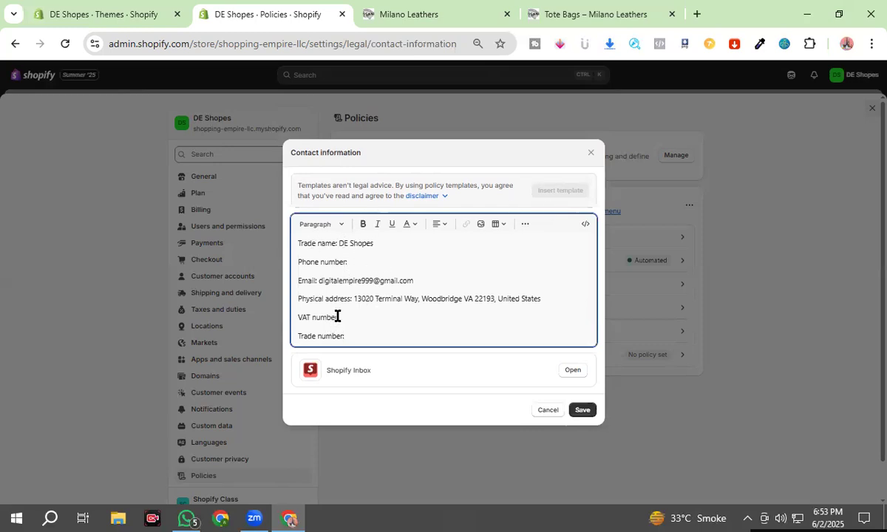
Delete the VAT number and Trade number lines from the contact information policy and save it.
click(278, 321)
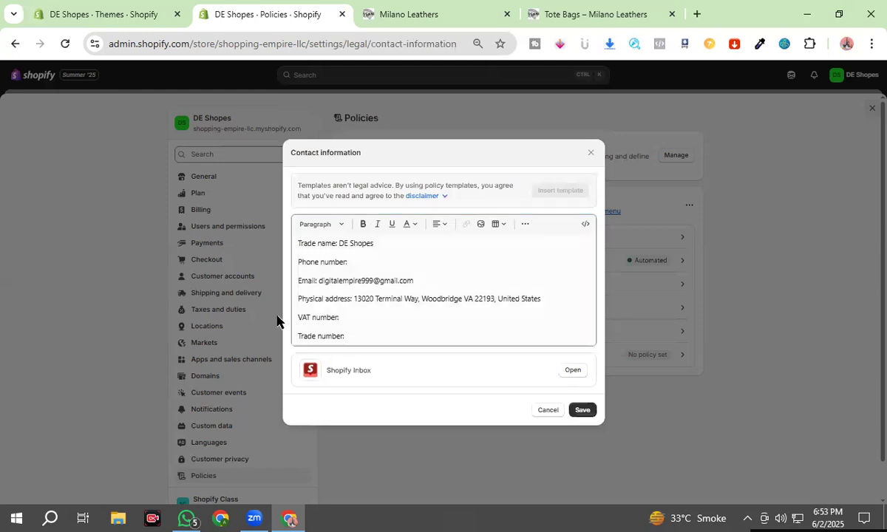
double_click(304, 316)
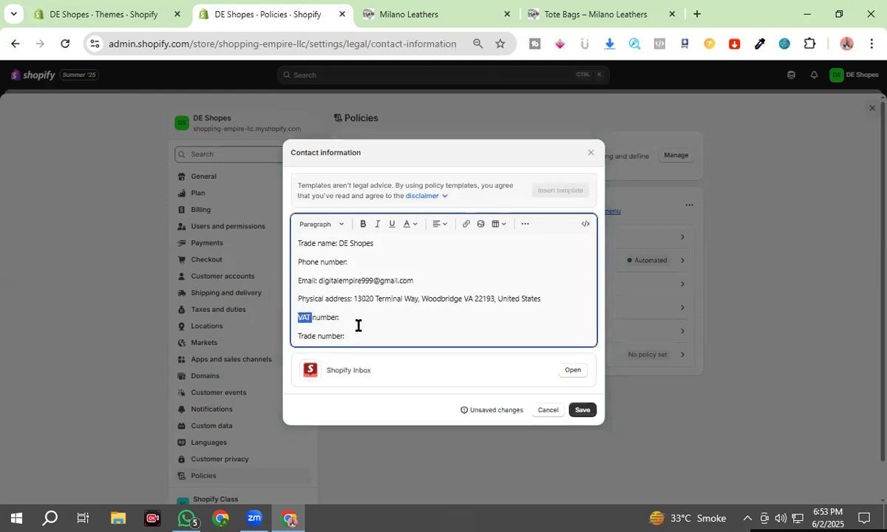
key(Delete)
key(Delete)
key(Delete)
key(Delete)
key(Delete)
key(Delete)
key(Delete)
key(Delete)
key(Delete)
key(Delete)
key(Delete)
key(Delete)
key(Delete)
key(Delete)
key(Delete)
key(Delete)
key(Delete)
key(Delete)
key(Delete)
key(Delete)
key(Delete)
key(Delete)
key(Delete)
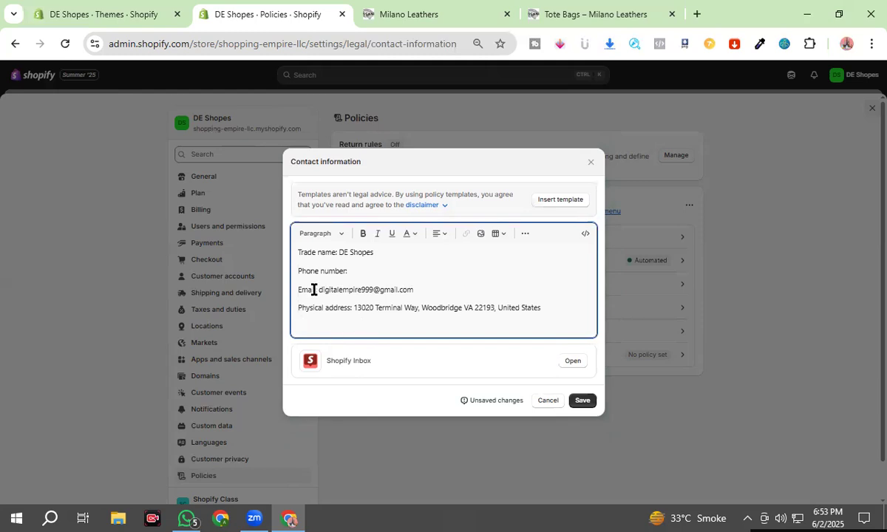
click(585, 403)
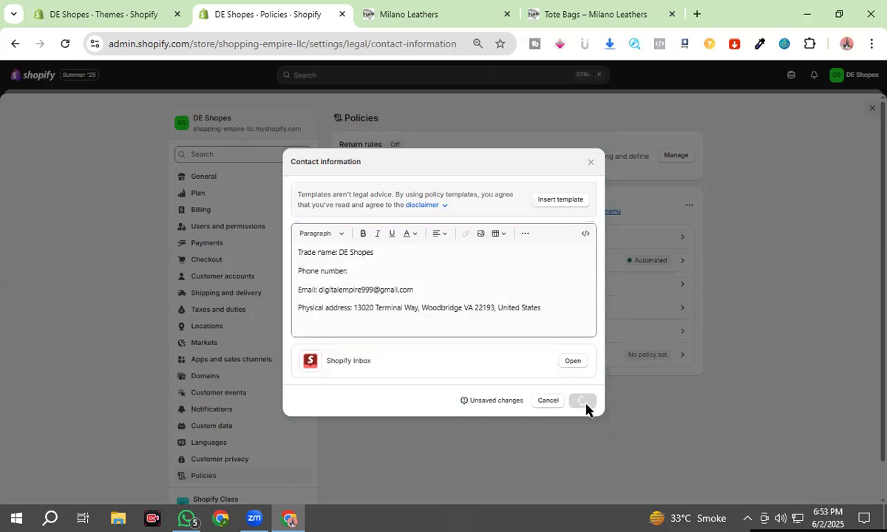
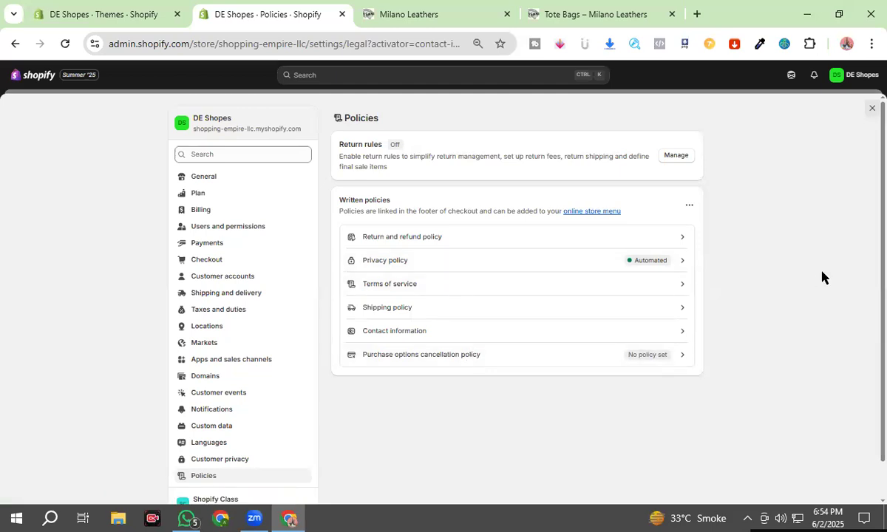
Close the settings, view the online store in a new browser tab and go to the admin's Menus page.
click(871, 109)
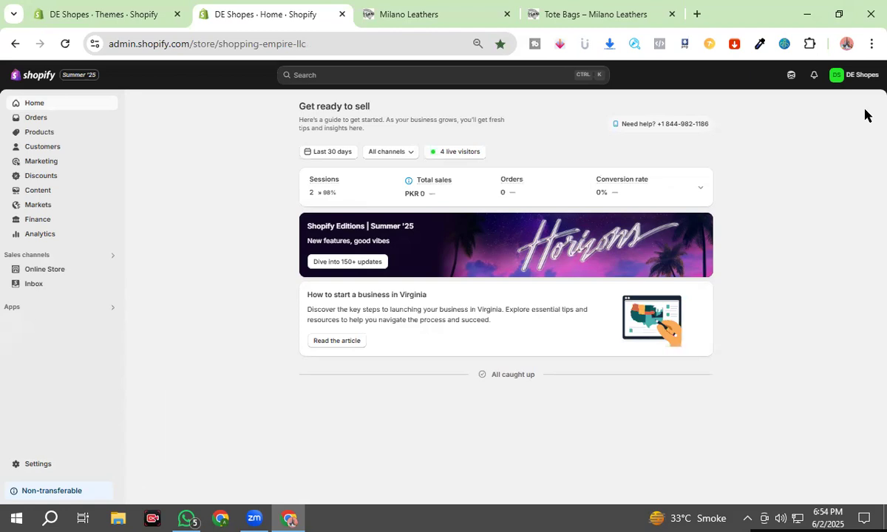
click(111, 271)
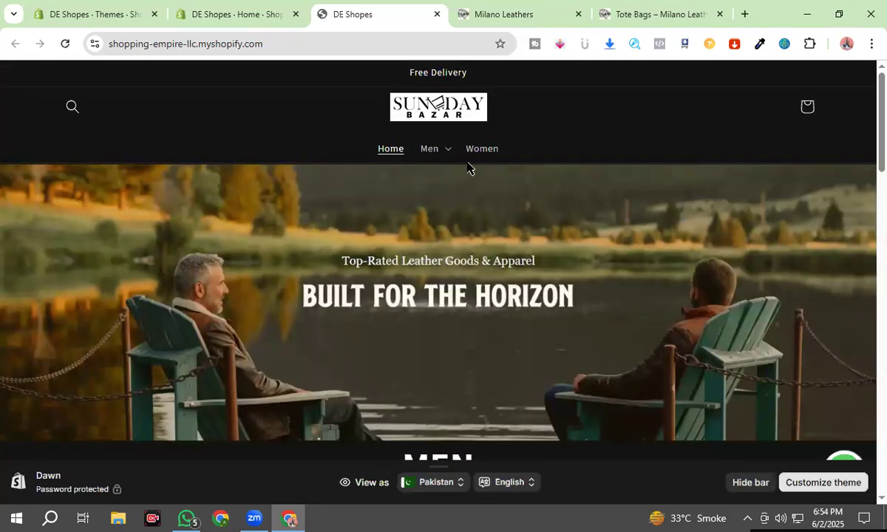
click(118, 11)
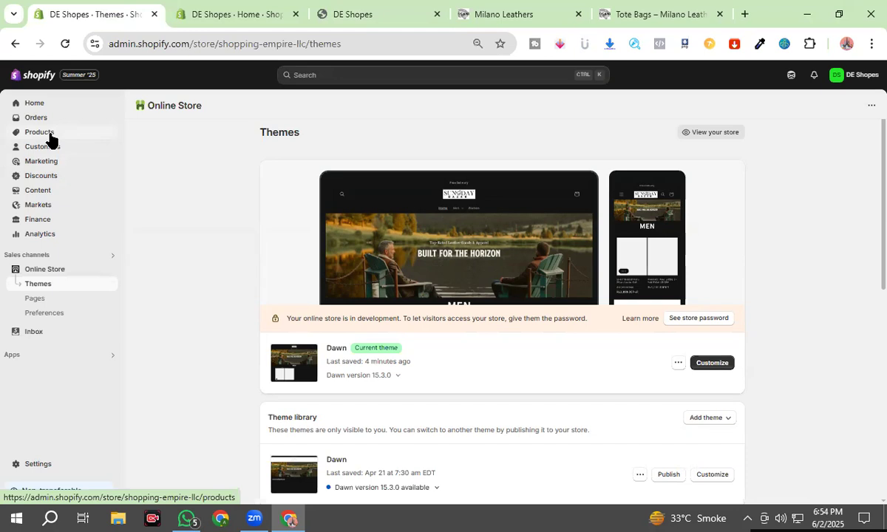
click(42, 191)
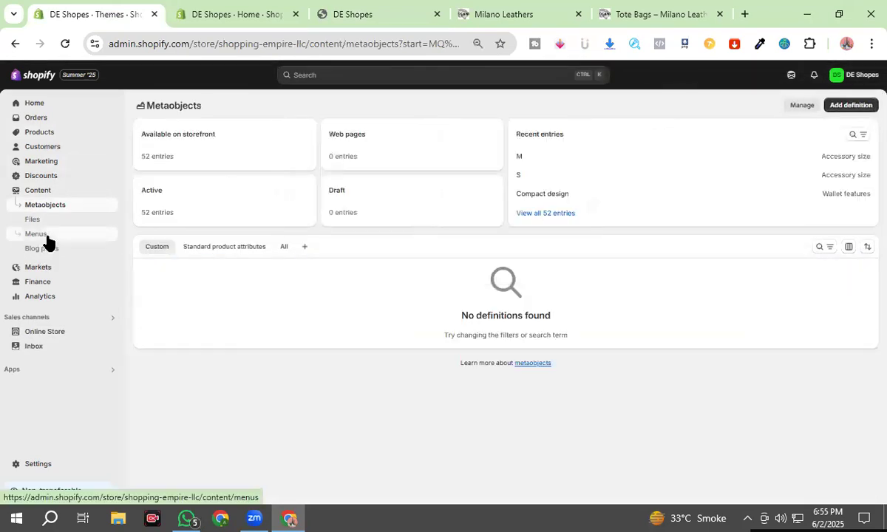
click(37, 234)
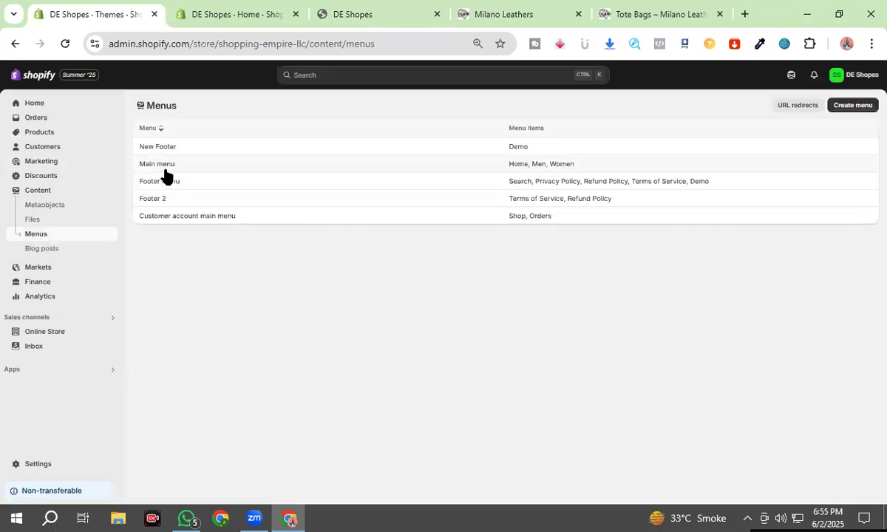
Compare the Main menu entry in the admin with the header navigation on the DE Shopes storefront.
click(255, 4)
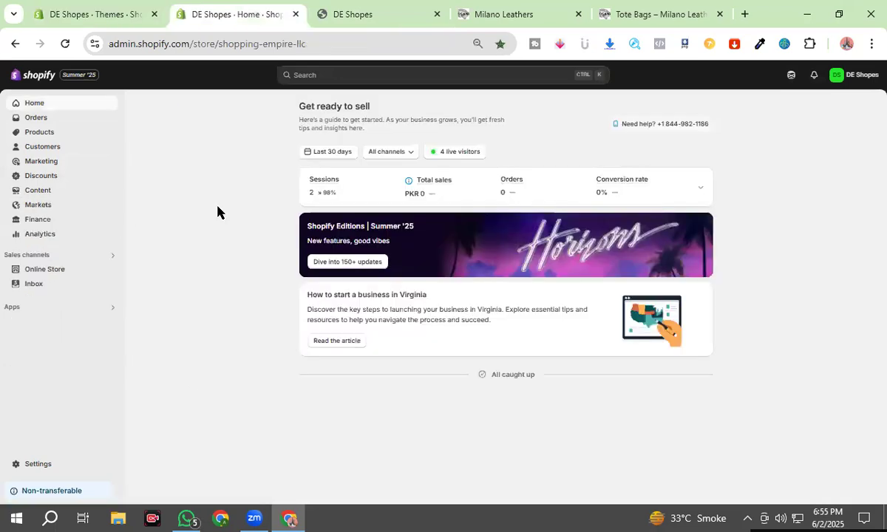
click(355, 5)
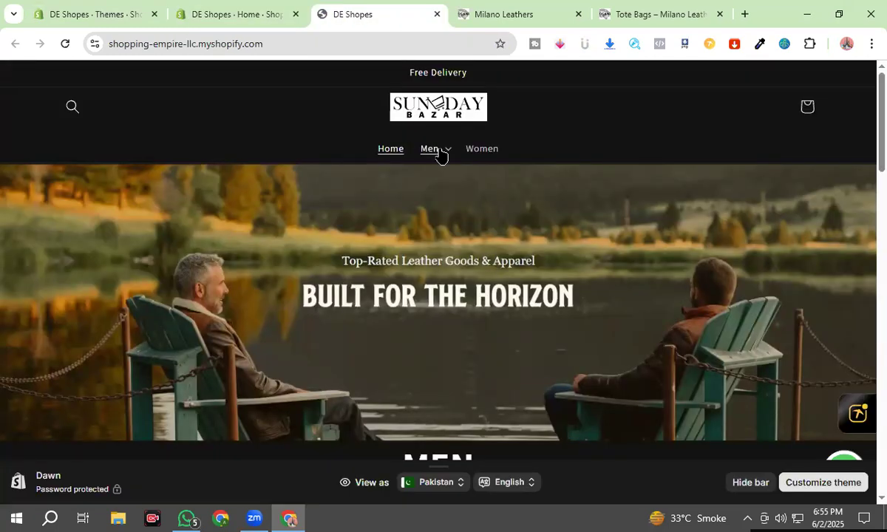
click(95, 6)
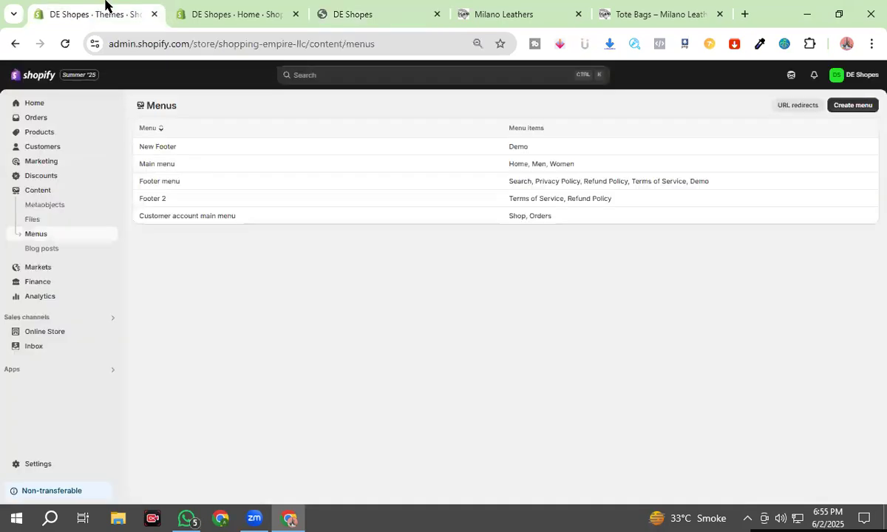
click(164, 165)
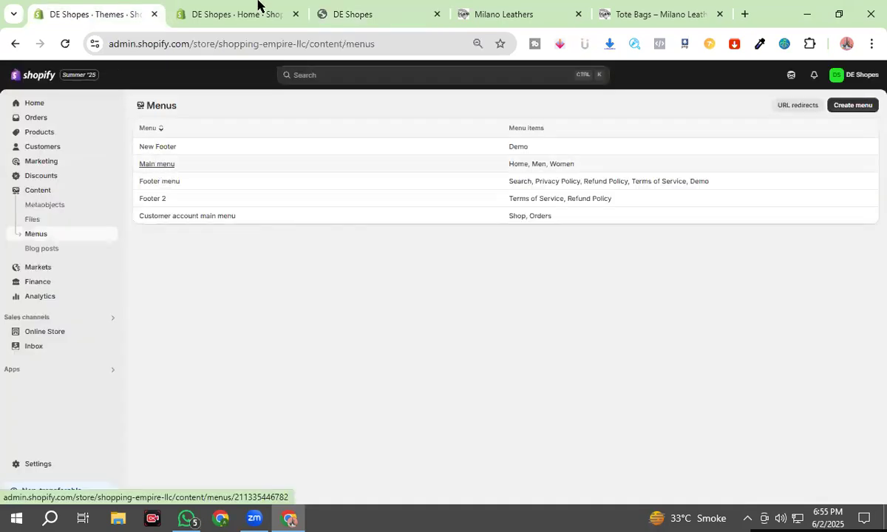
key(ctrl+Tab)
key(ctrl+Tab)
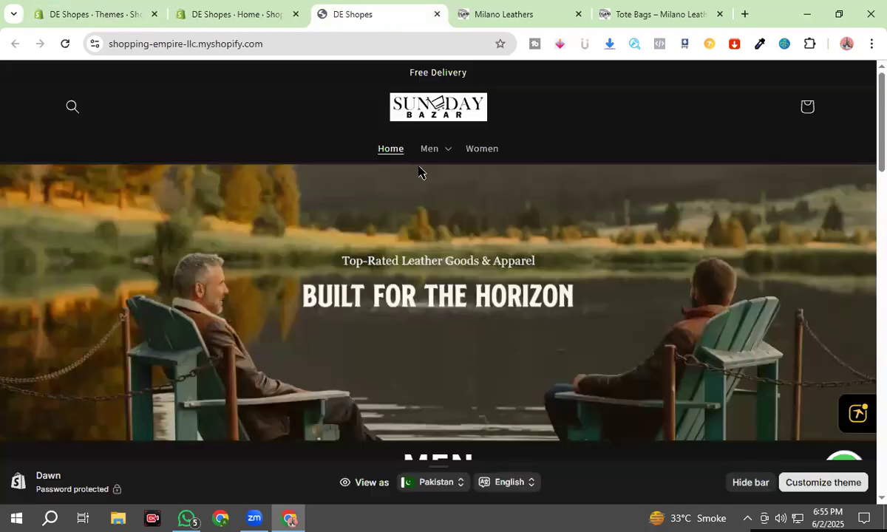
click(140, 5)
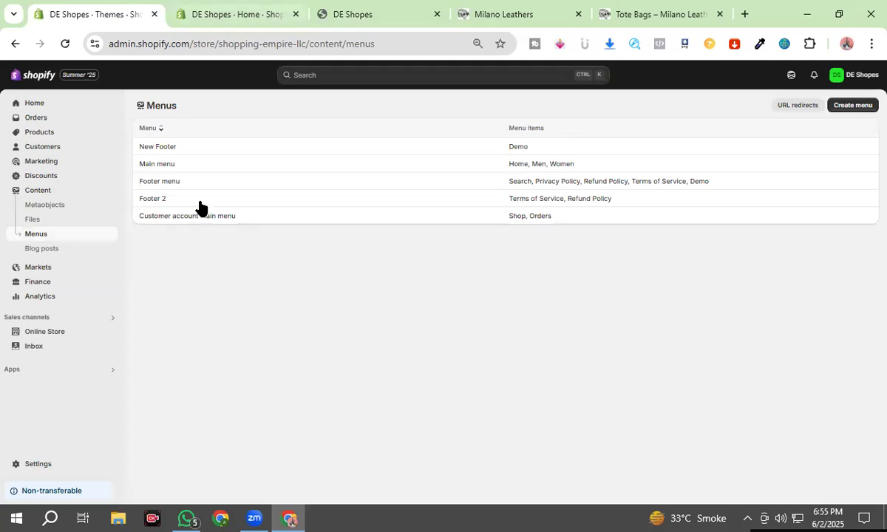
Open the Footer menu and remove its Demo, Terms of Service, Refund Policy and Privacy Policy items.
click(164, 182)
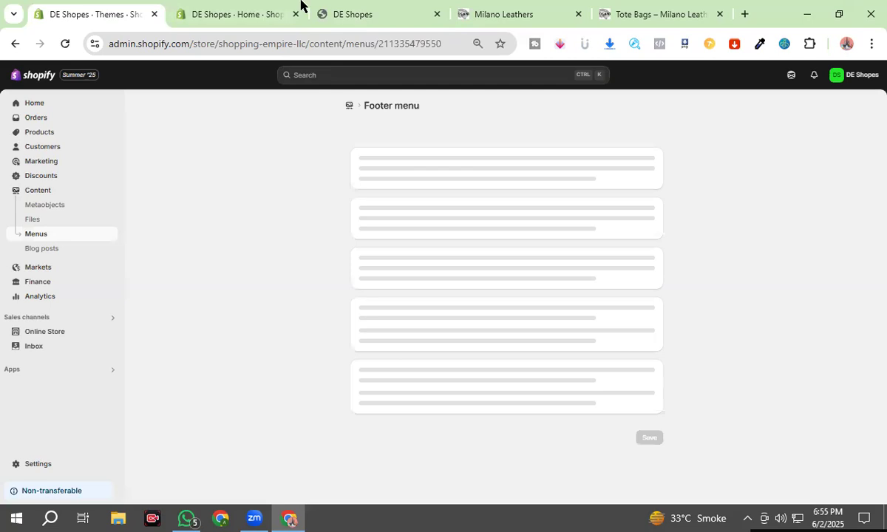
click(415, 8)
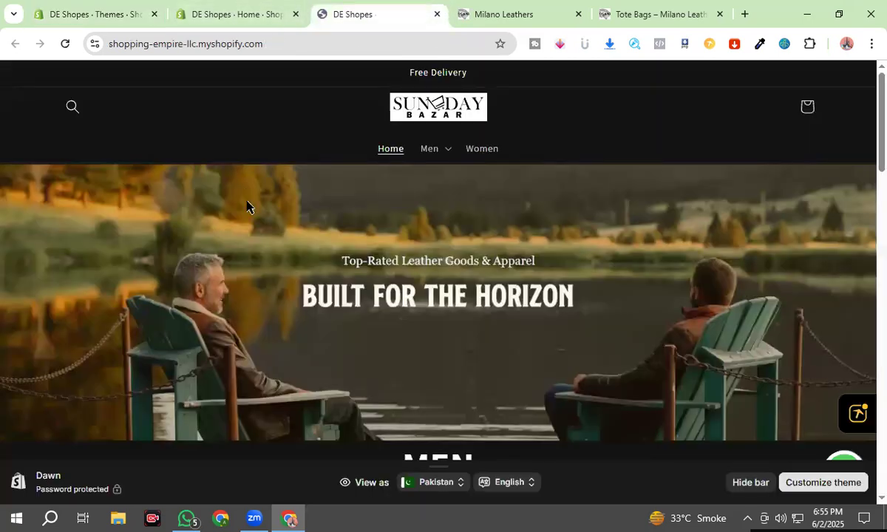
click(87, 7)
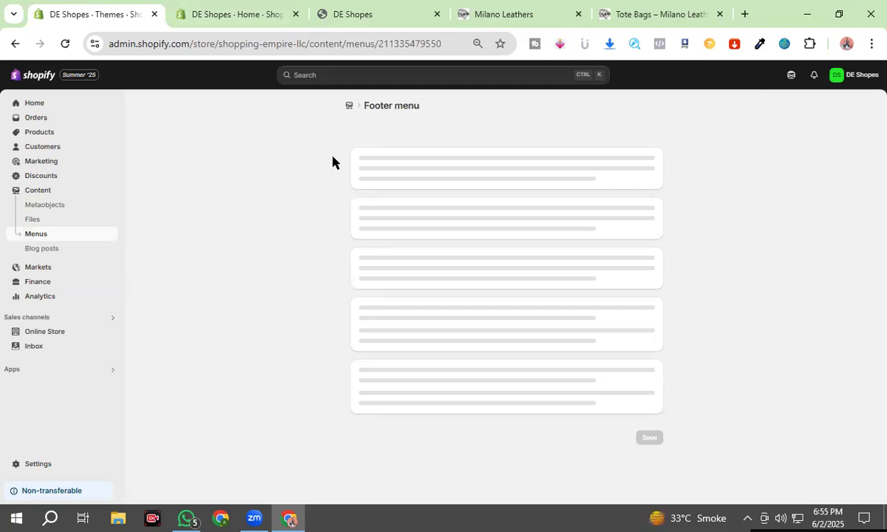
click(65, 44)
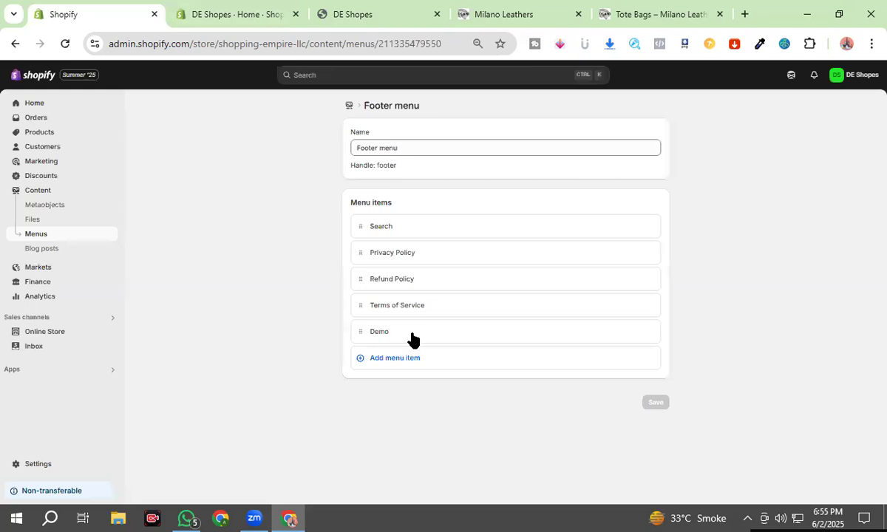
click(649, 333)
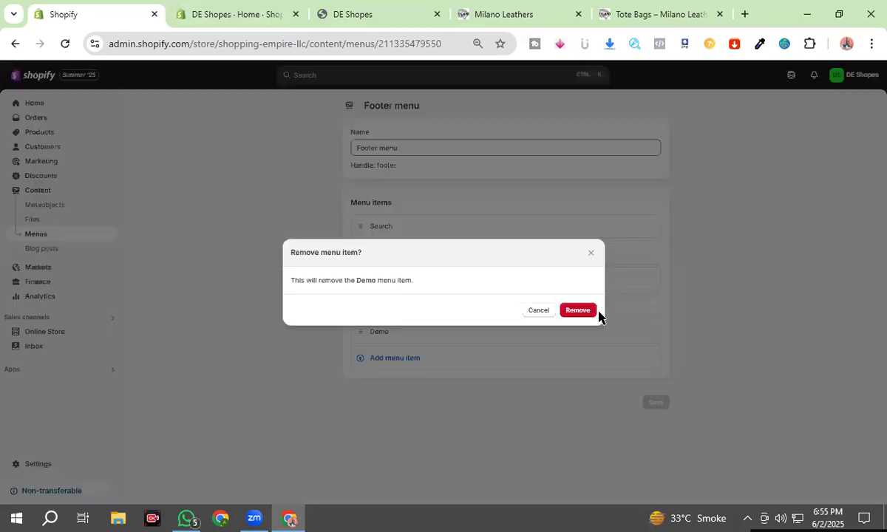
click(580, 309)
click(649, 306)
click(579, 315)
click(647, 282)
click(578, 309)
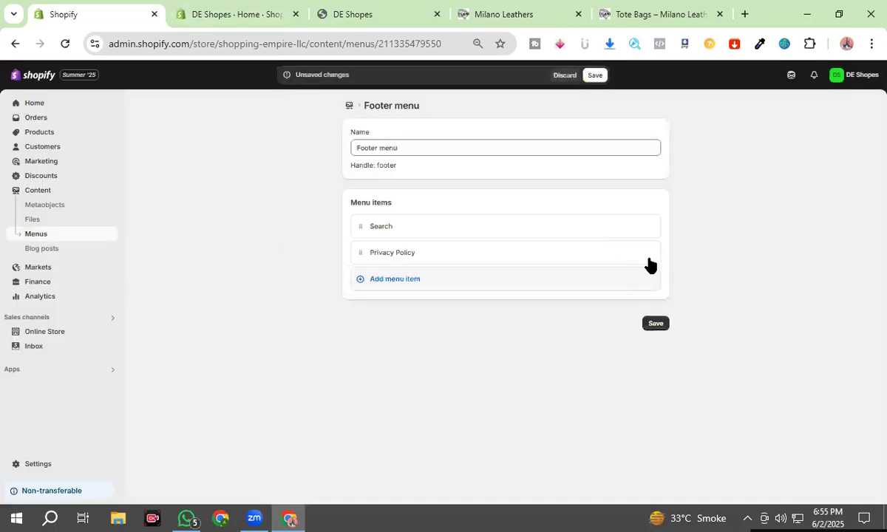
click(648, 252)
click(578, 310)
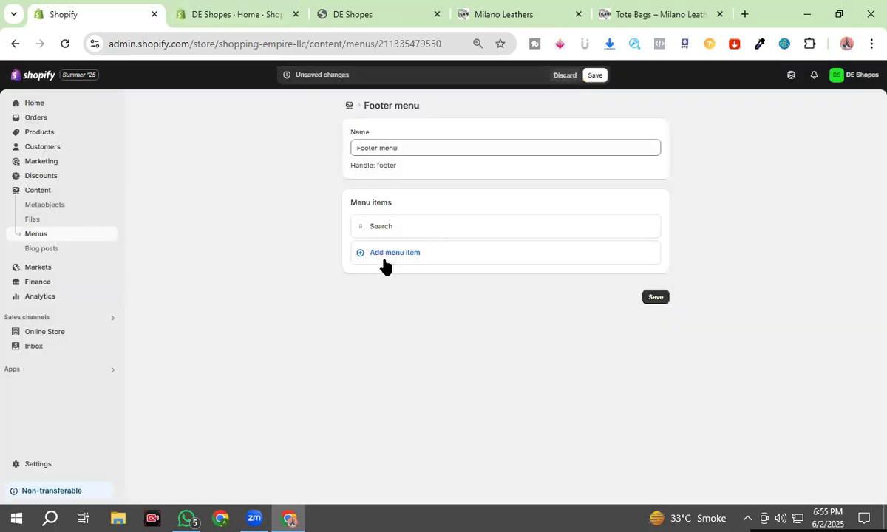
View the online store in a new browser tab and check the links in its footer.
click(266, 10)
key(ctrl+shift+Tab)
click(111, 333)
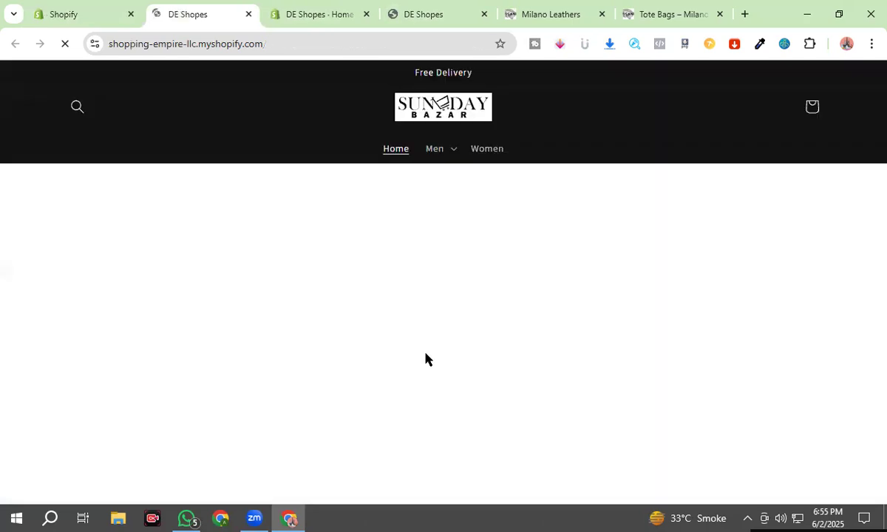
scroll(769, 293, down, 5)
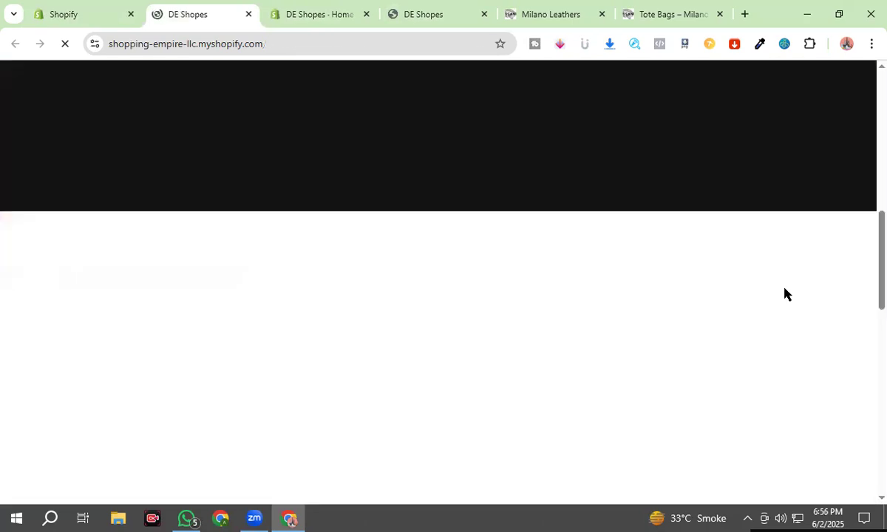
scroll(784, 294, down, 10)
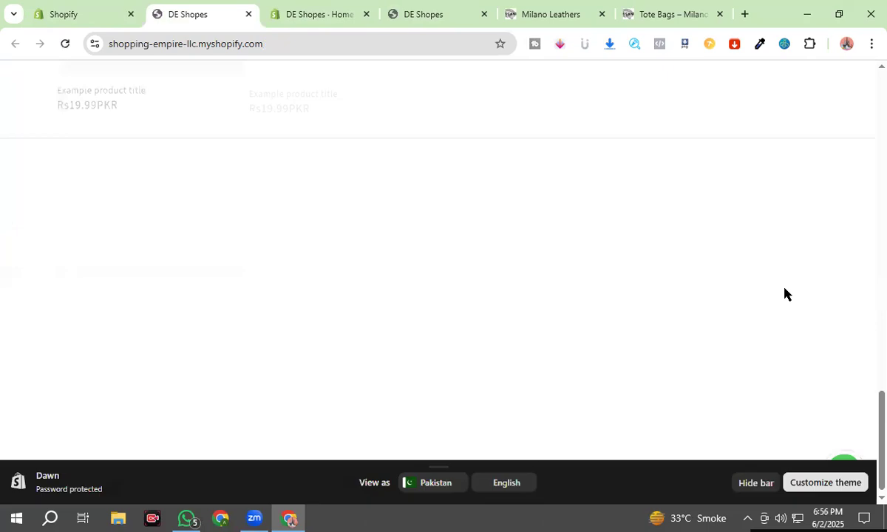
Save the Footer menu and replace the outdated storefront tab with a freshly opened one.
click(75, 6)
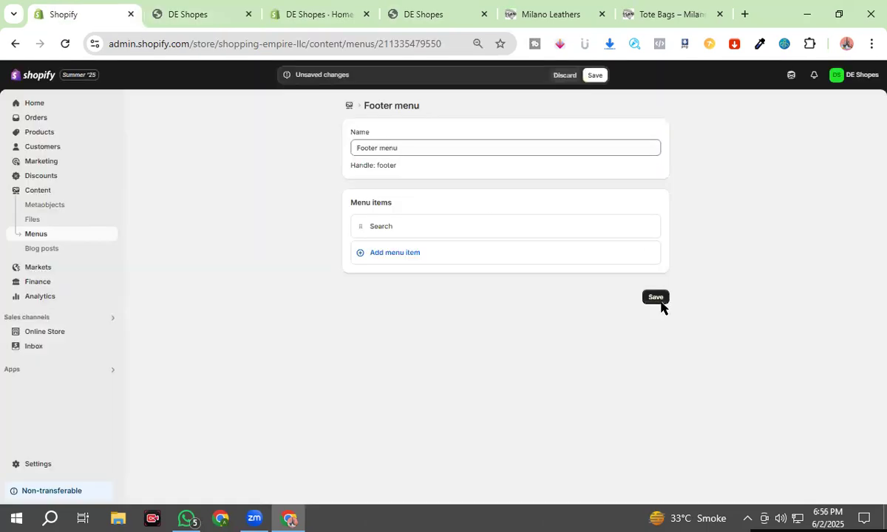
click(229, 15)
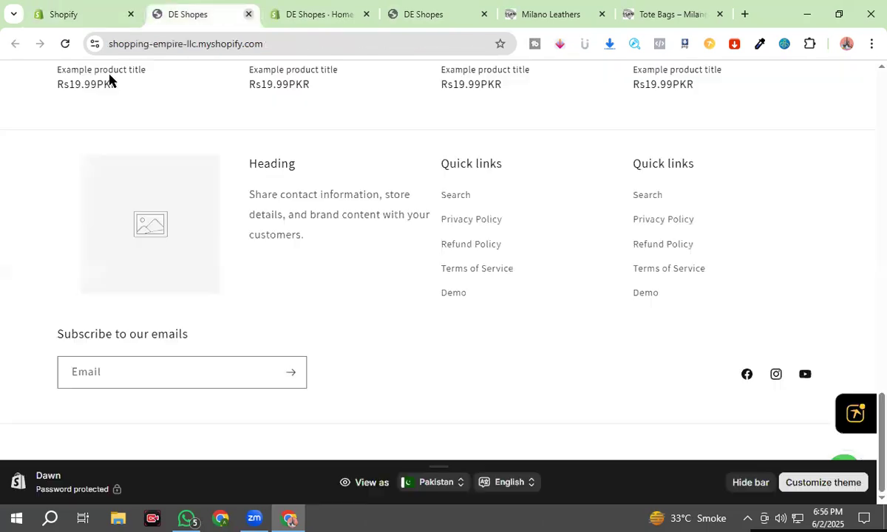
key(ctrl+w)
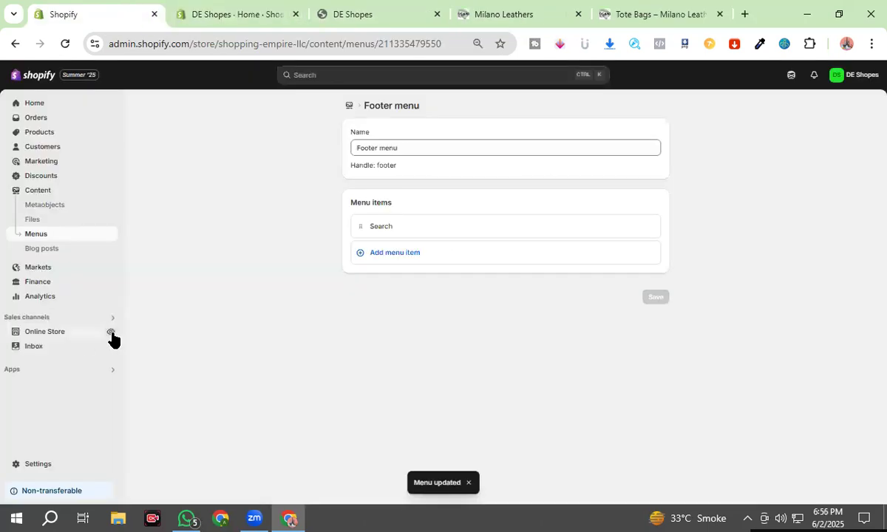
click(112, 333)
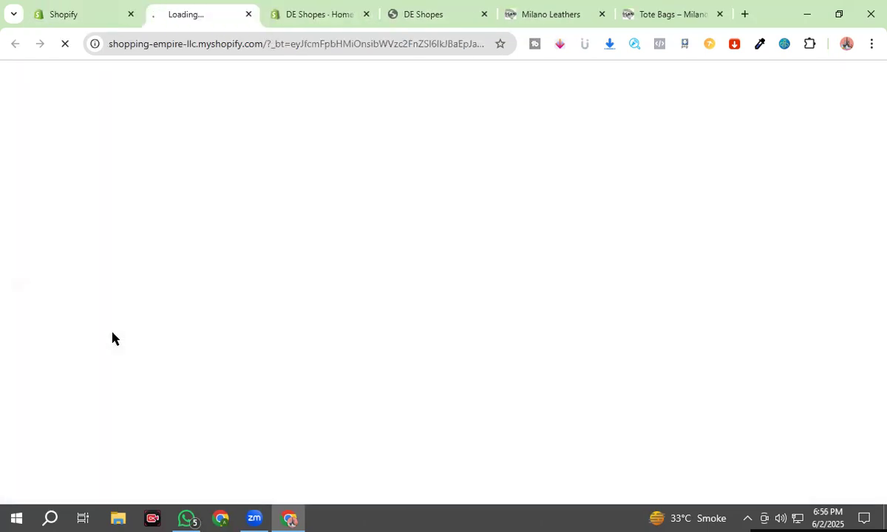
Check the footer links at the end of the DE Shopes storefront home page and reload the page.
scroll(599, 459, down, 1)
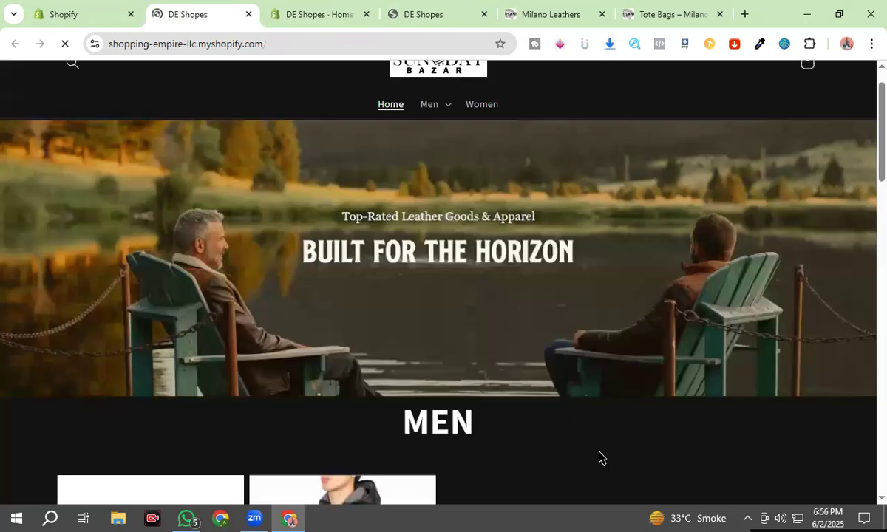
scroll(600, 459, down, 5)
scroll(599, 459, down, 5)
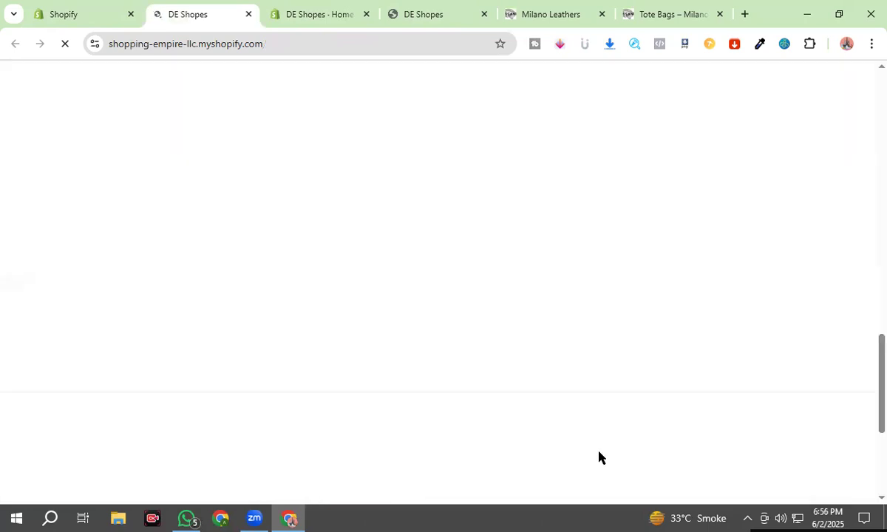
scroll(599, 459, down, 3)
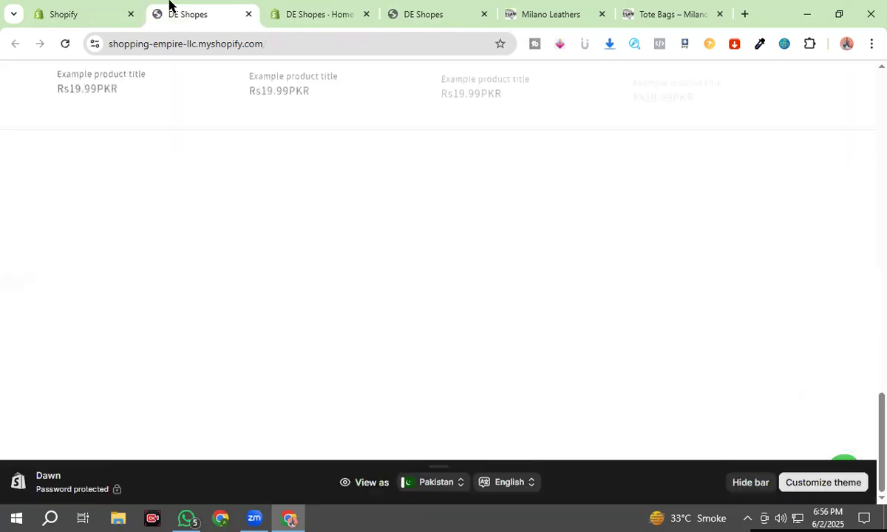
key(F5)
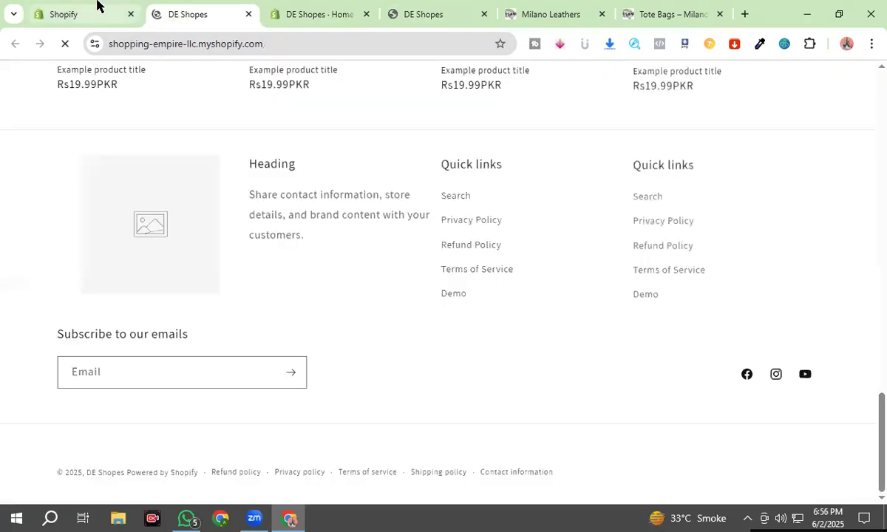
Close the storefront tab, reopen the online store from the admin and check its footer again.
click(88, 15)
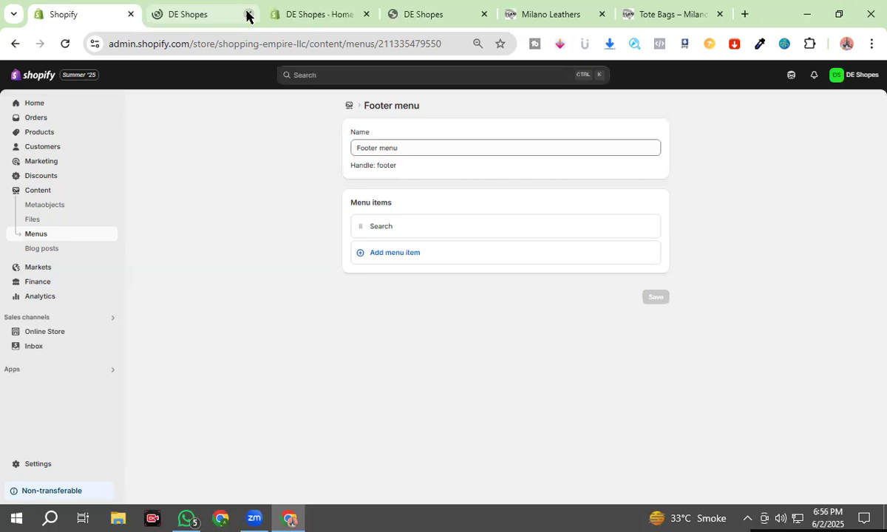
middle_click(183, 17)
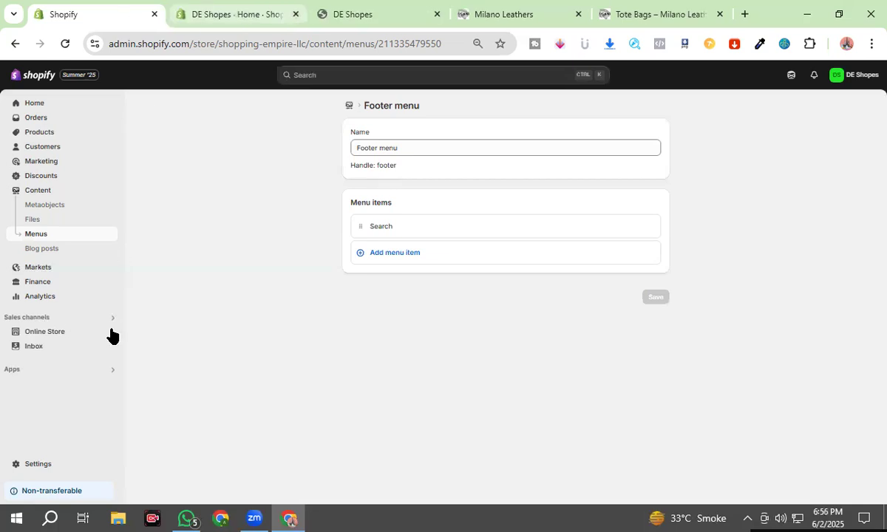
click(112, 332)
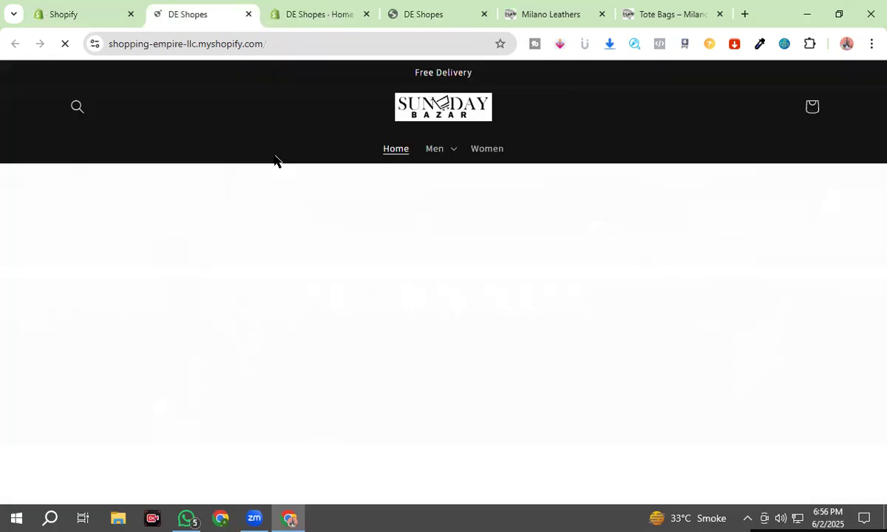
scroll(278, 161, down, 5)
scroll(278, 162, down, 5)
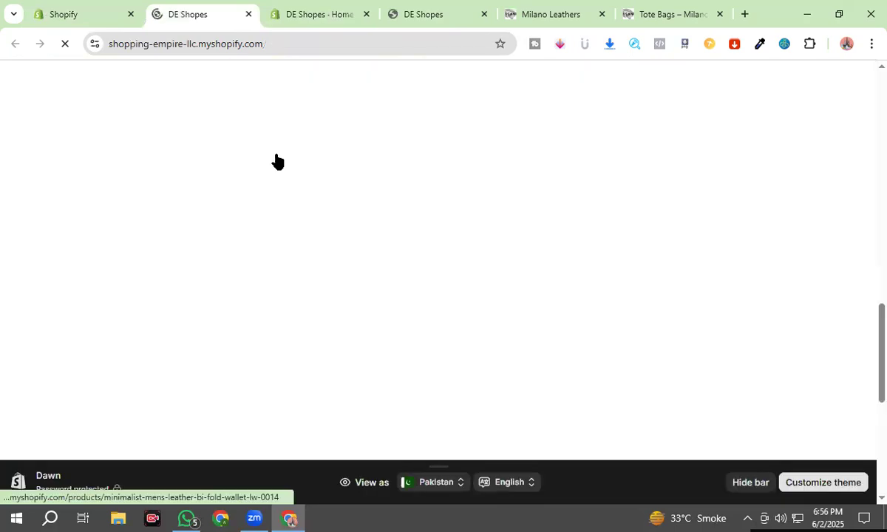
scroll(278, 162, down, 5)
scroll(278, 161, down, 2)
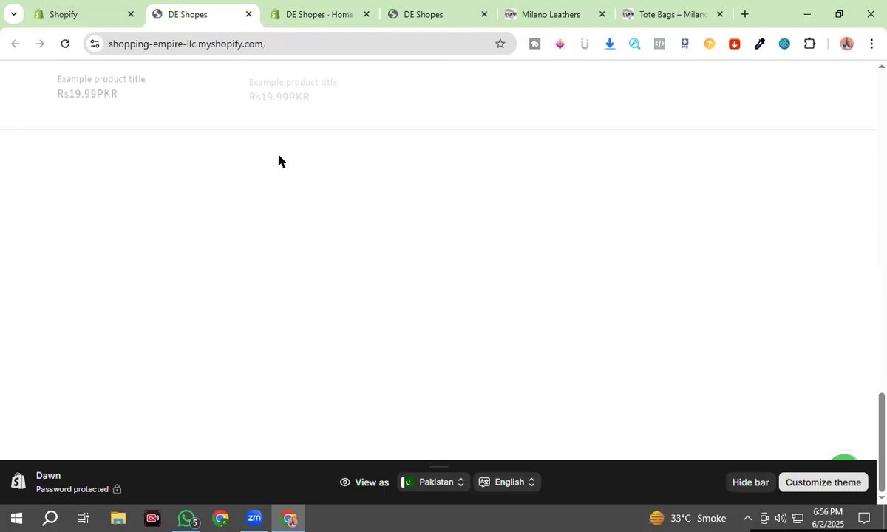
Return to the Footer menu in the admin and add a menu item linked to the Terms of Service policy.
click(111, 7)
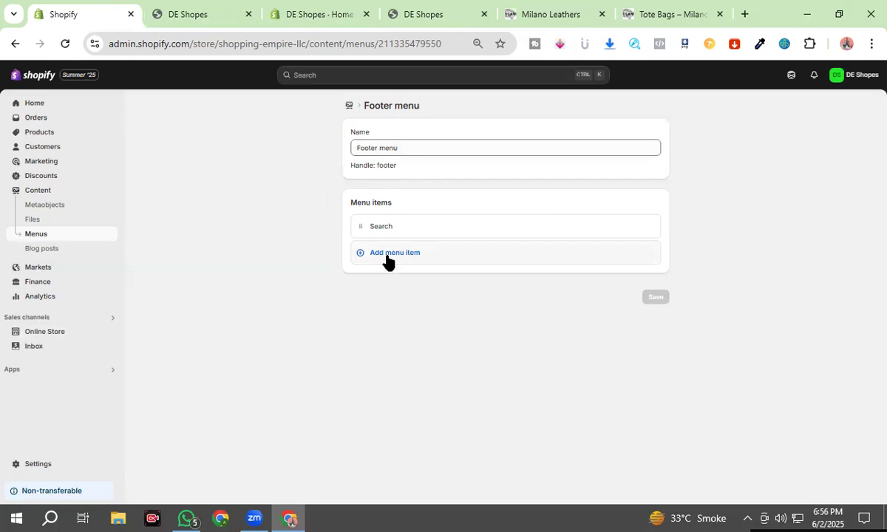
click(520, 260)
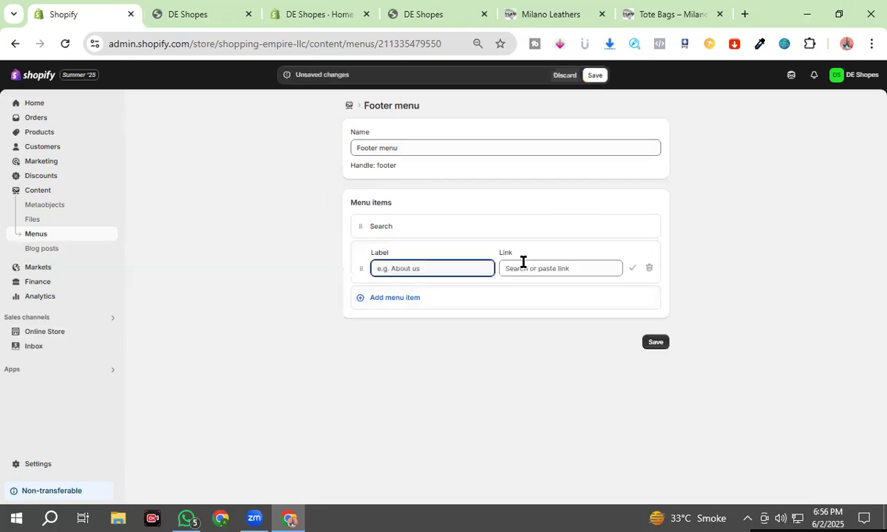
click(523, 264)
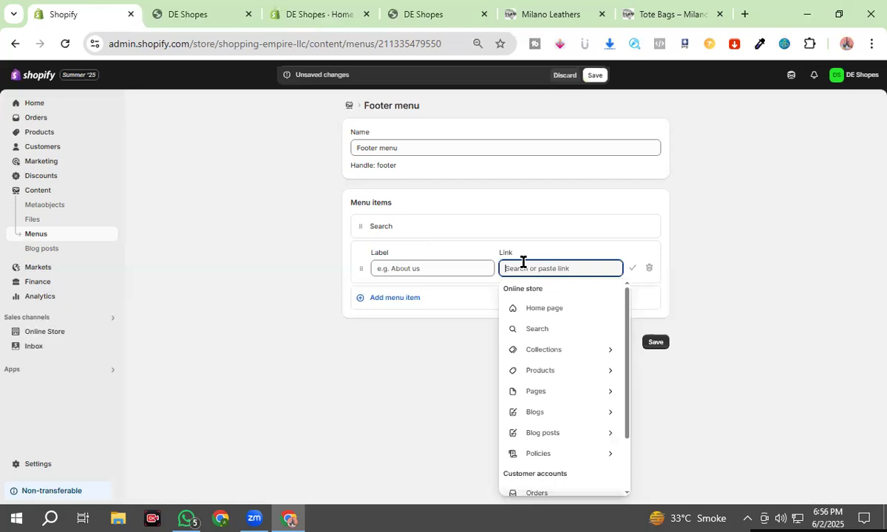
click(570, 460)
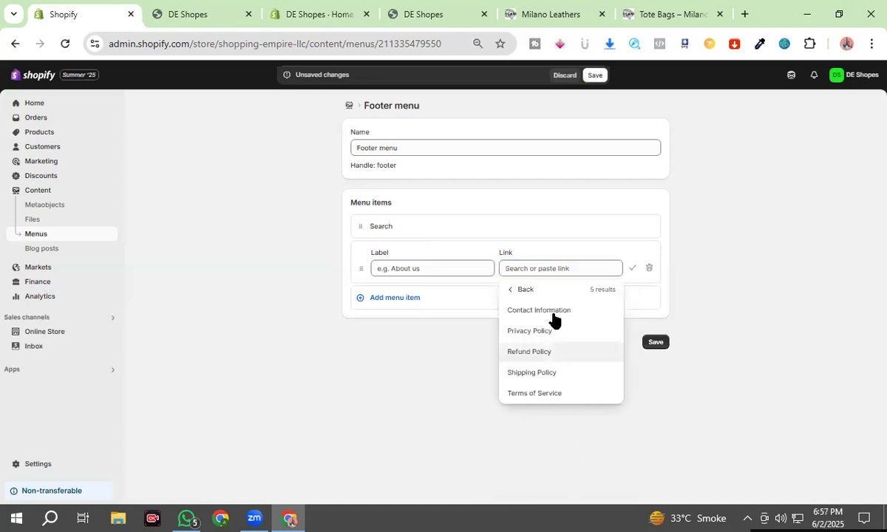
click(551, 404)
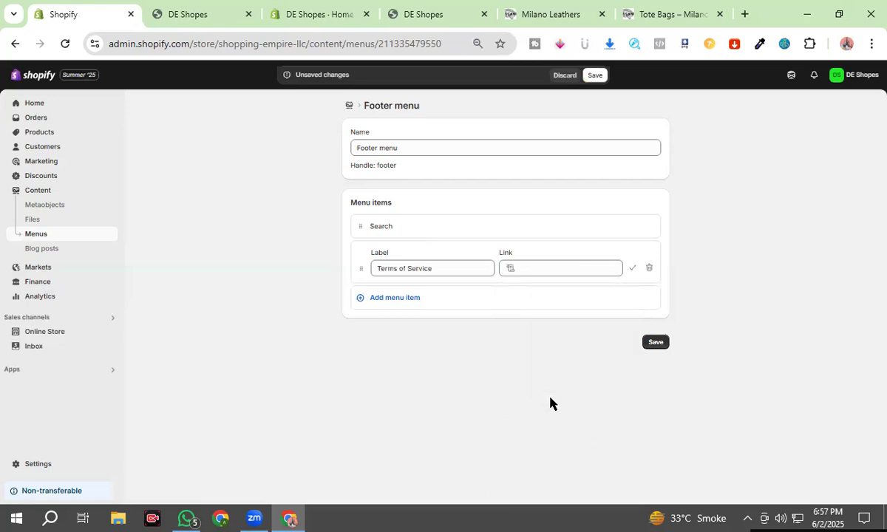
Add menu items linked to the Shipping Policy and the Refund Policy to the Footer menu.
click(410, 299)
click(522, 313)
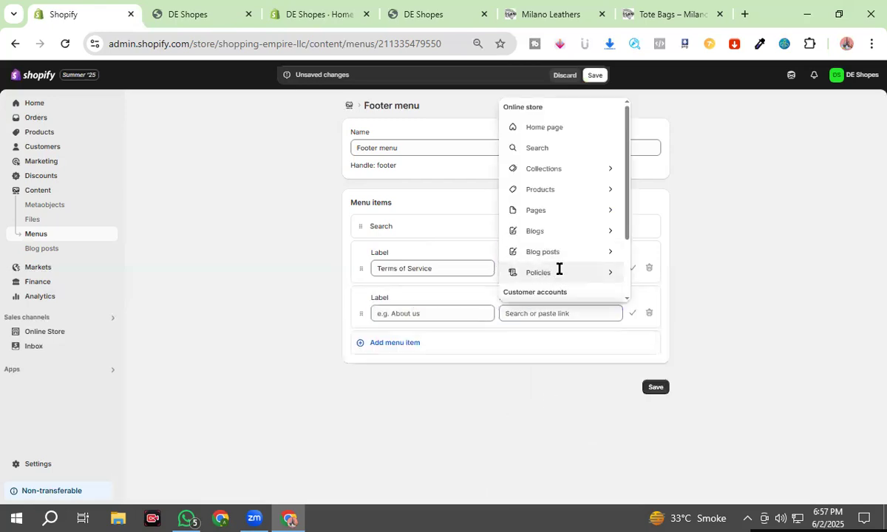
click(556, 272)
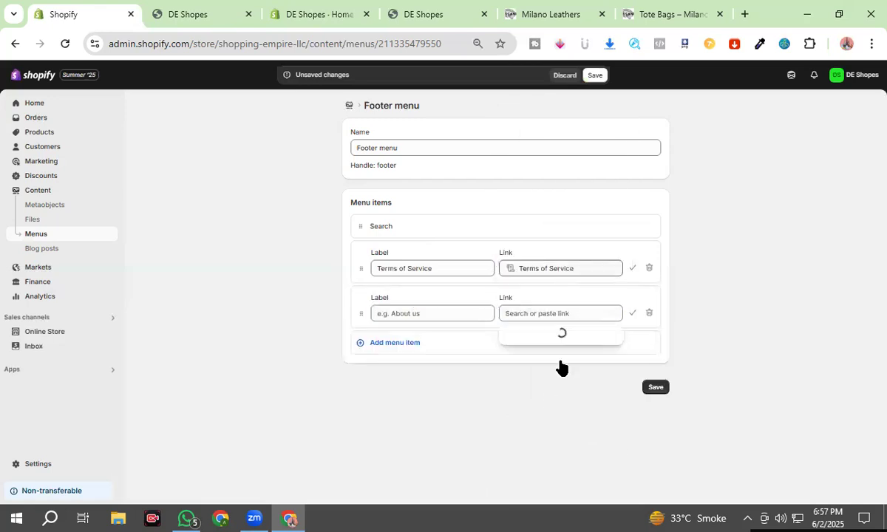
click(407, 344)
click(534, 361)
click(560, 273)
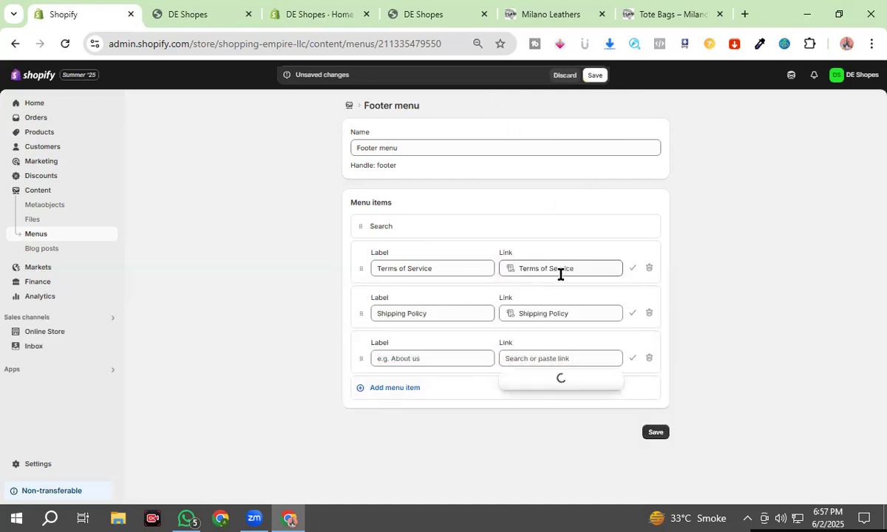
click(554, 443)
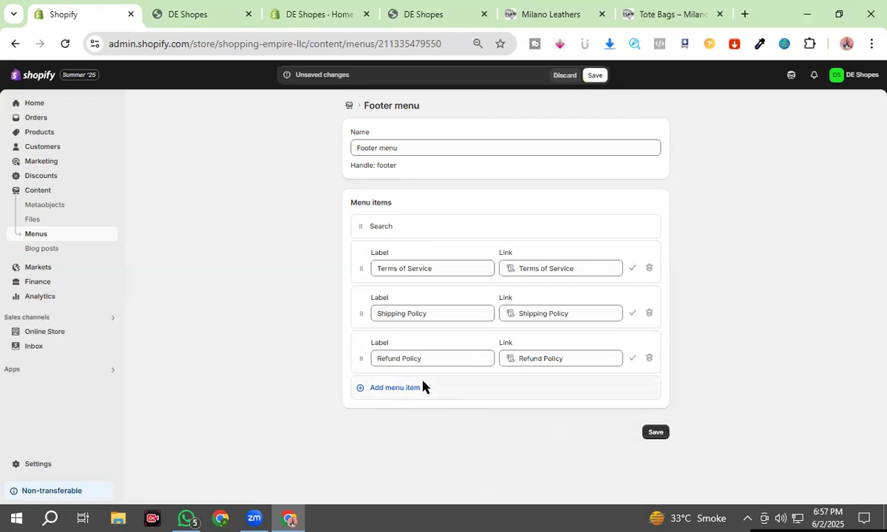
Add a menu item linked to the Privacy Policy and save the Footer menu.
click(414, 387)
click(550, 401)
click(550, 308)
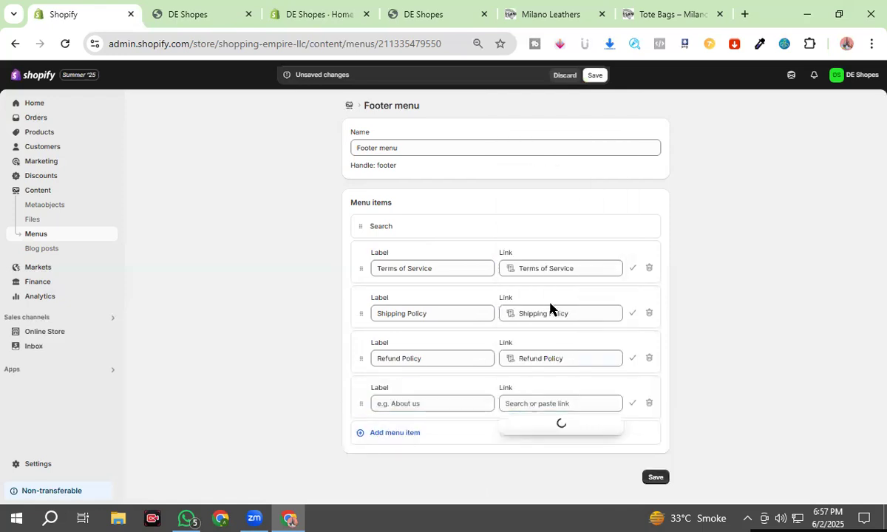
click(542, 319)
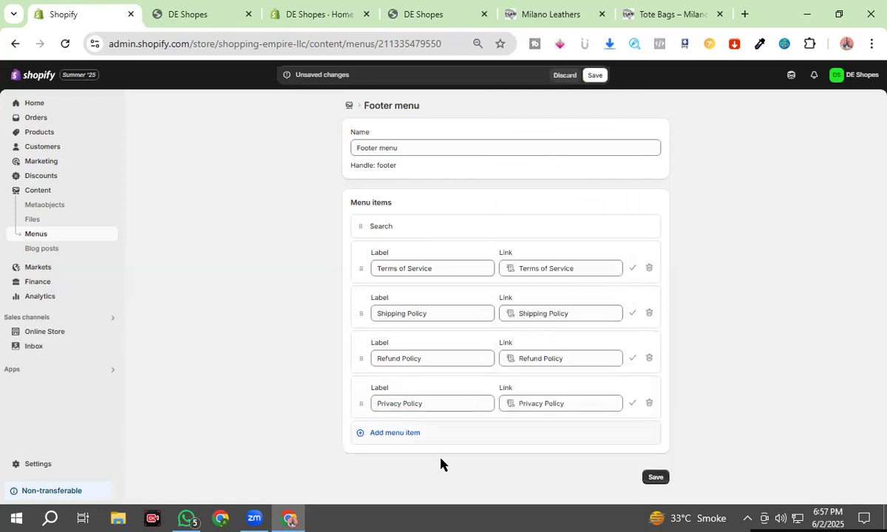
click(654, 477)
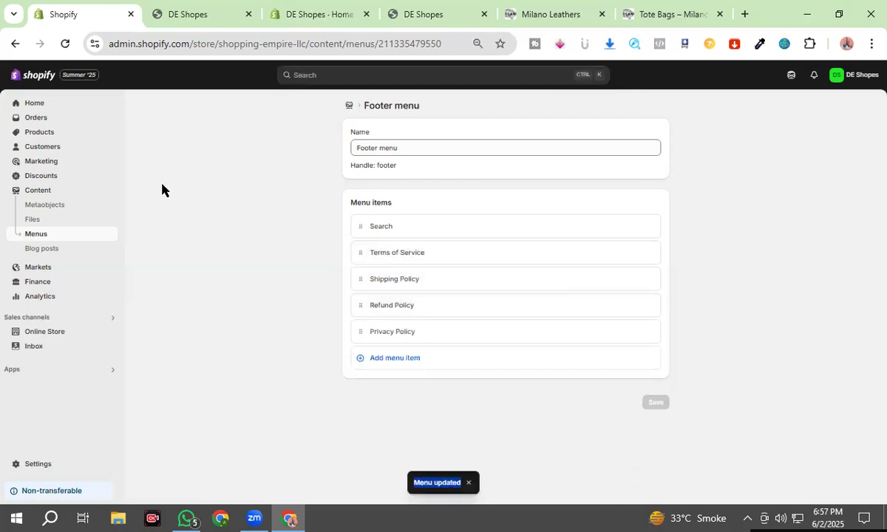
Refresh the list of menus, open the Footer 2 menu and remove its Refund Policy item.
click(51, 236)
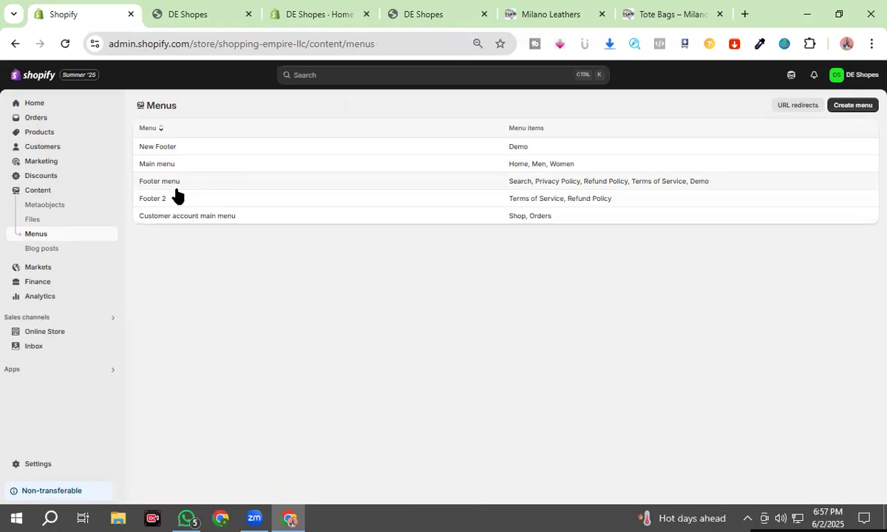
click(65, 46)
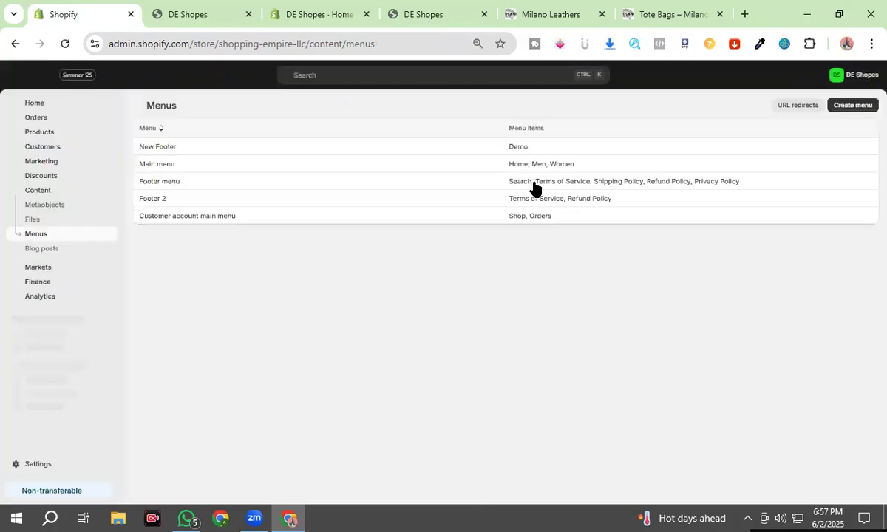
click(154, 200)
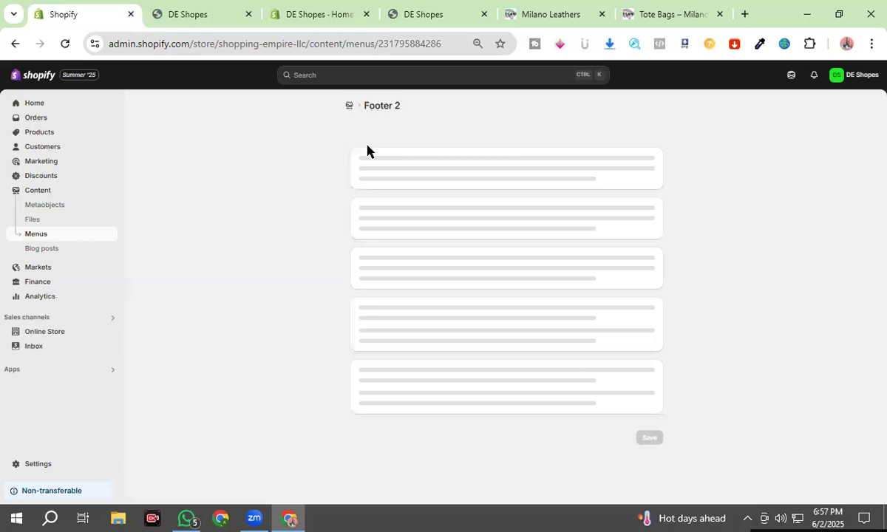
click(62, 45)
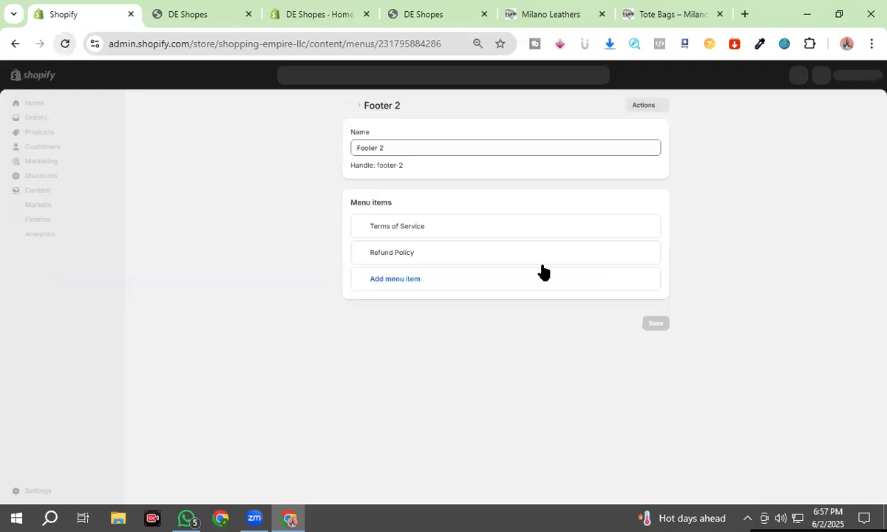
click(648, 255)
click(589, 311)
Add a menu item linked to the Gagdets collection to the Footer 2 menu.
click(419, 257)
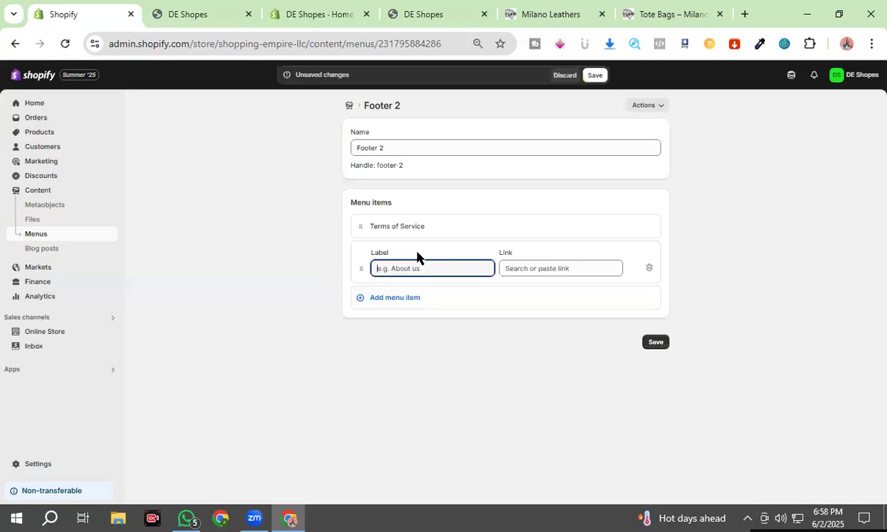
click(542, 271)
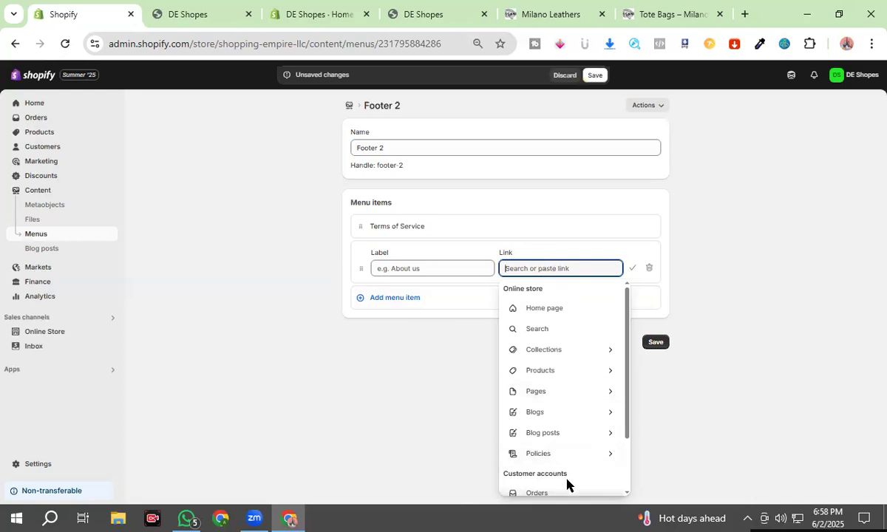
click(569, 358)
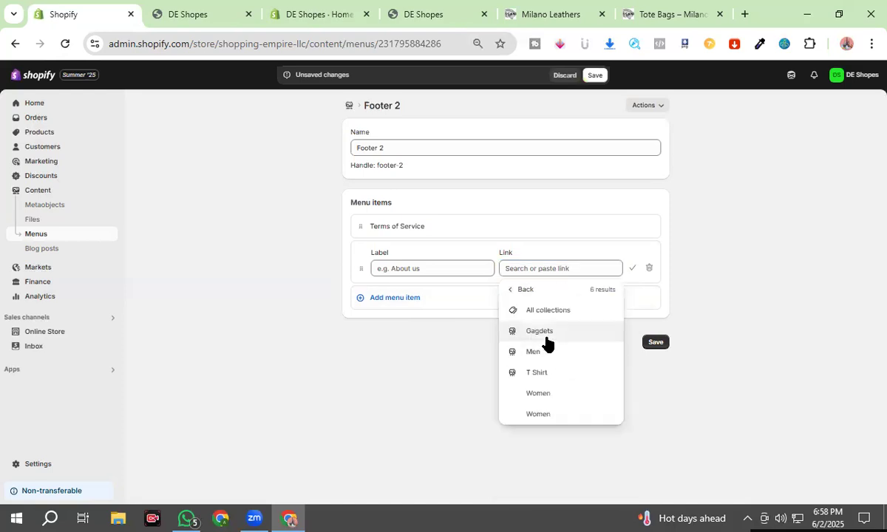
click(547, 341)
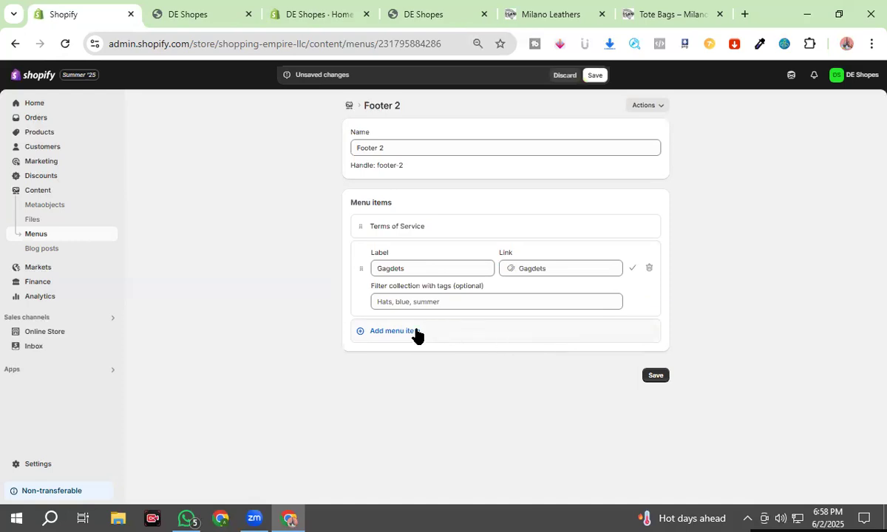
Add a menu item linked to the Terms of Service policy after Gagdets and save the Footer 2 menu.
click(415, 333)
click(550, 350)
click(556, 277)
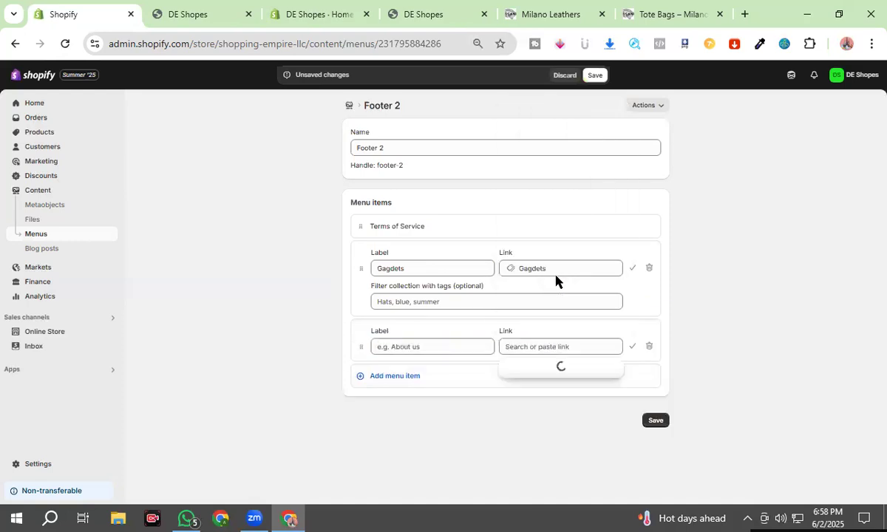
click(559, 473)
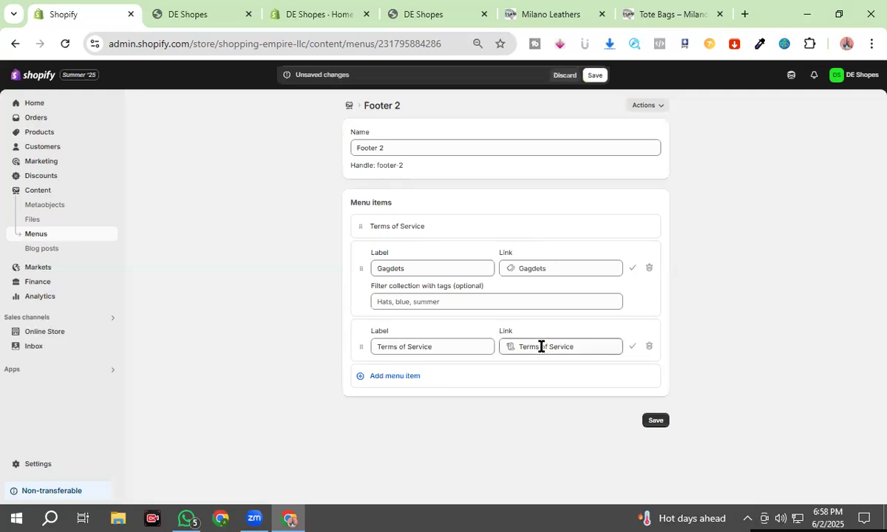
click(660, 420)
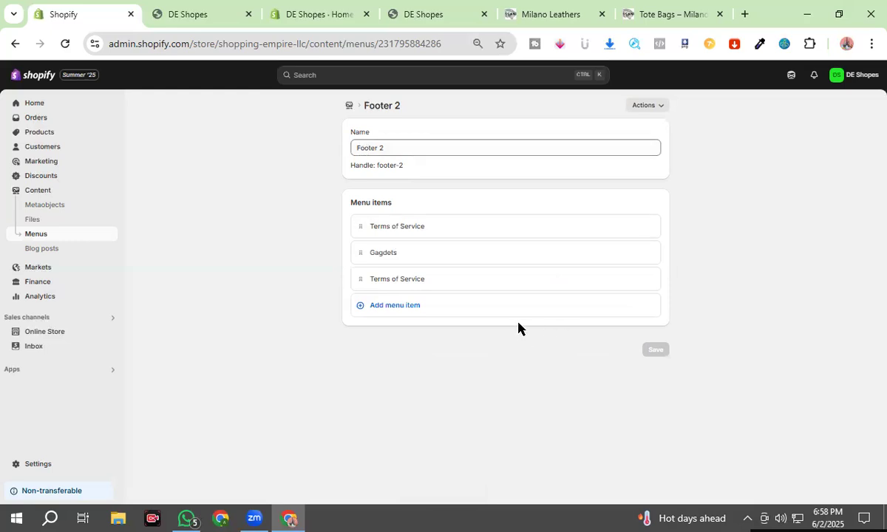
Remove the first, duplicate Terms of Service item from the Footer 2 menu and save it.
mouse_move(432, 228)
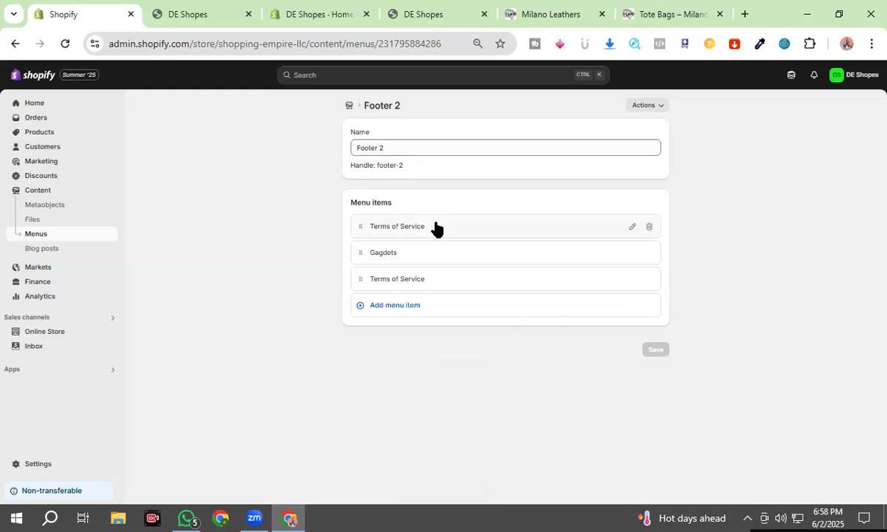
click(649, 228)
click(587, 310)
click(655, 324)
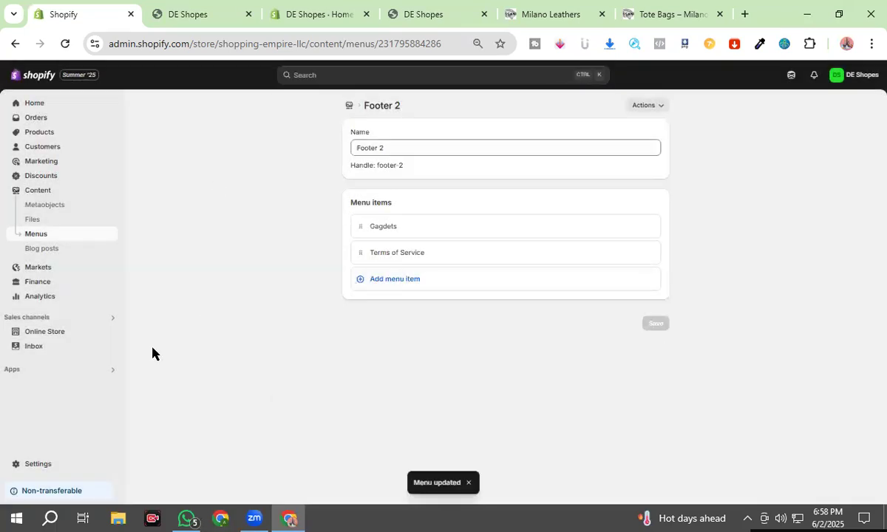
Open the Themes page of the online store in the admin.
right_click(69, 334)
click(53, 334)
click(53, 334)
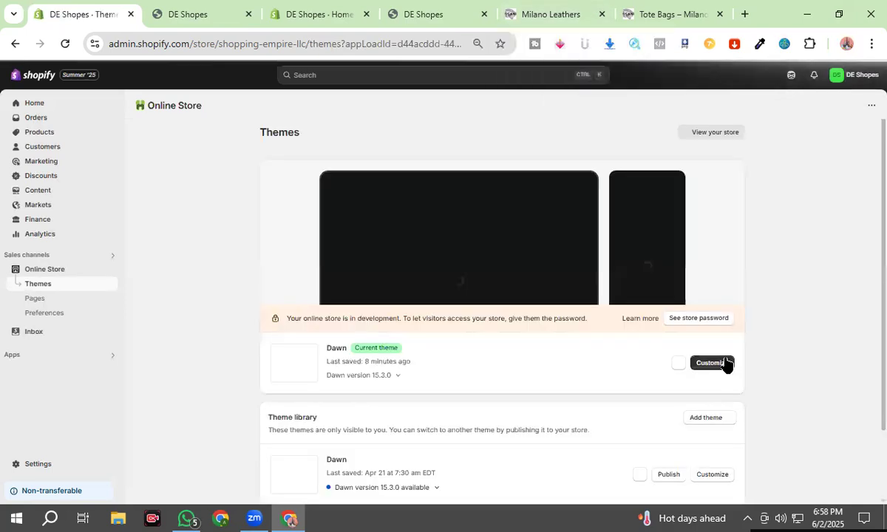
In the Dawn theme editor, replace the menu of the footer's first Quick links block with Footer 2 and save.
click(711, 363)
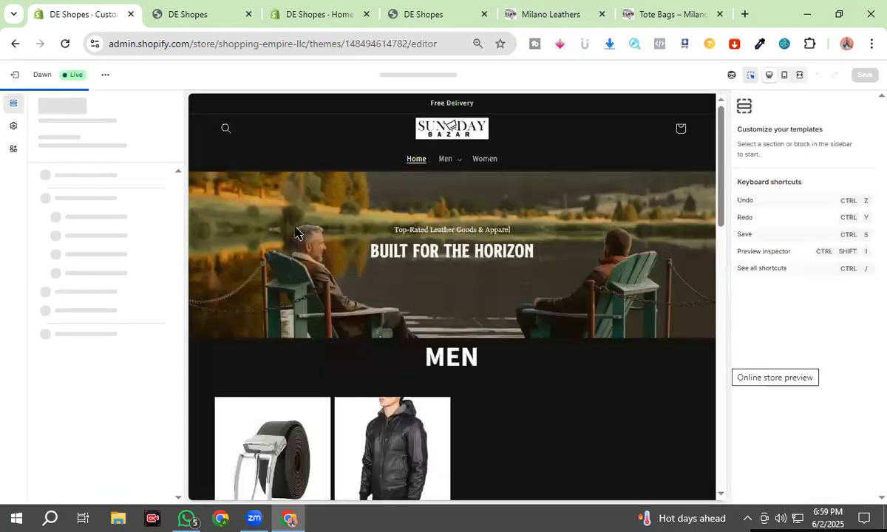
scroll(298, 232, down, 5)
scroll(298, 232, down, 10)
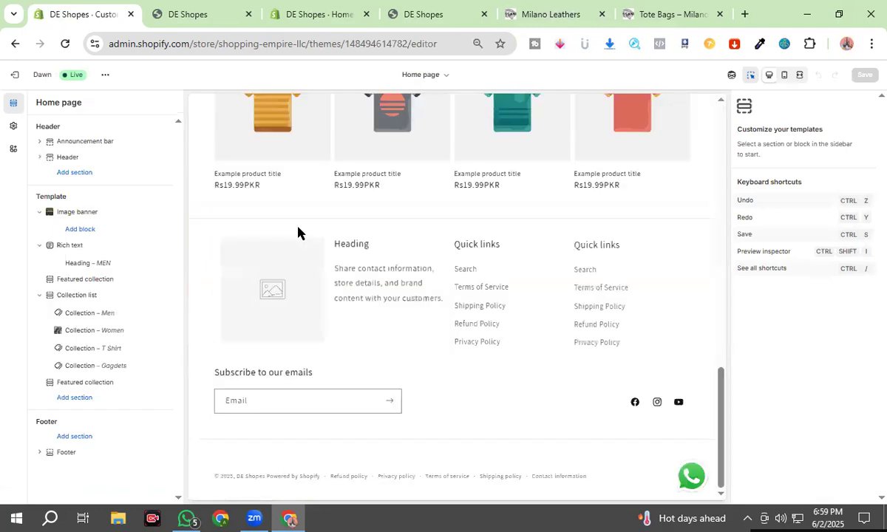
click(507, 275)
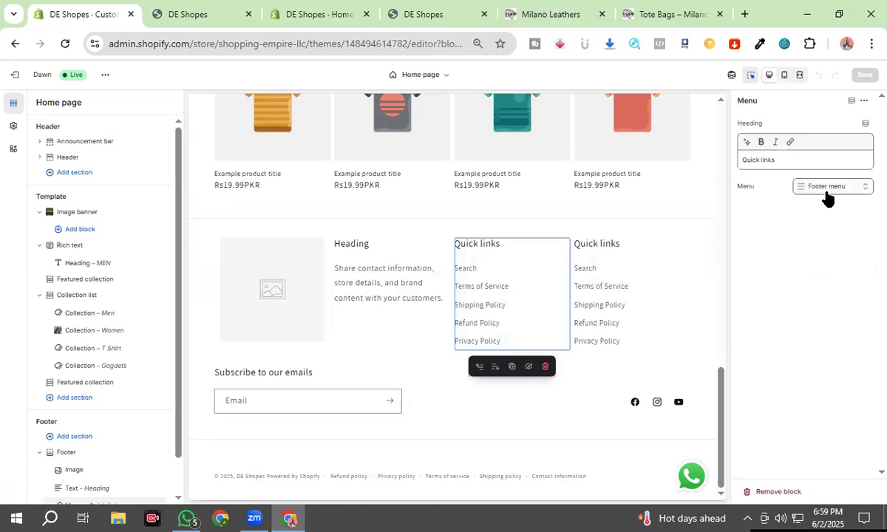
click(828, 198)
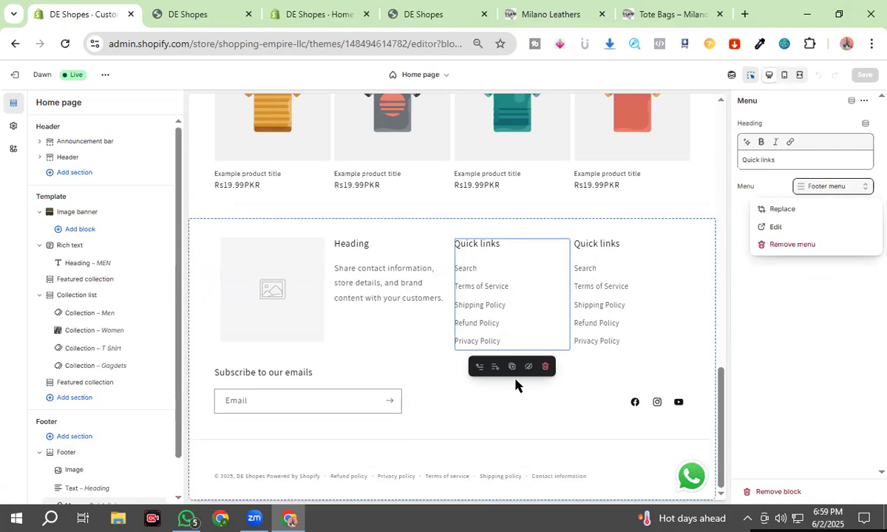
click(650, 325)
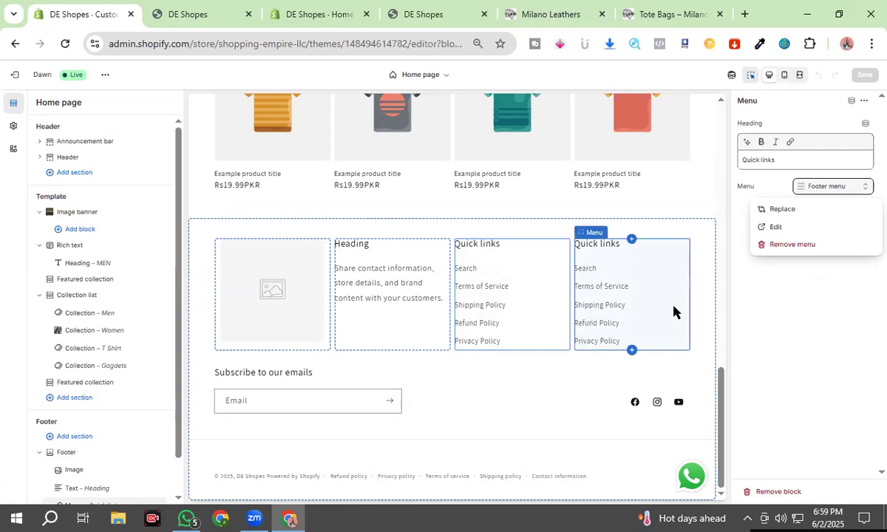
click(567, 363)
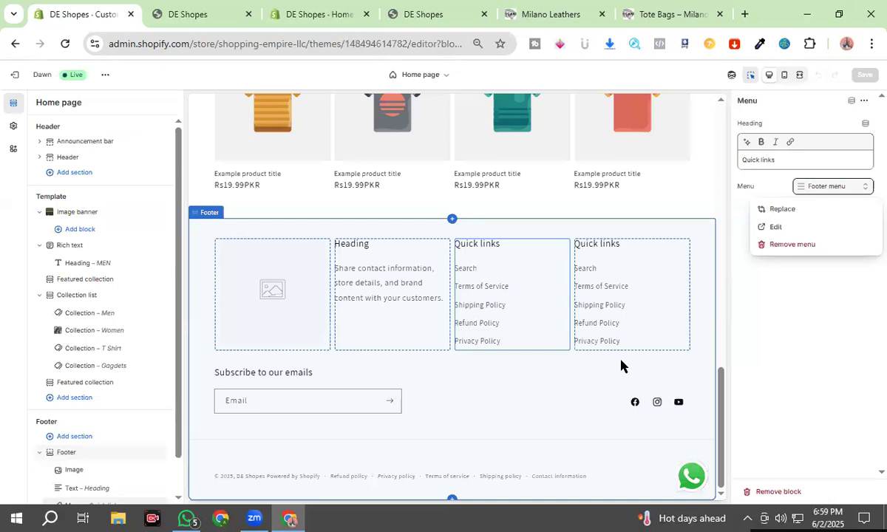
click(798, 212)
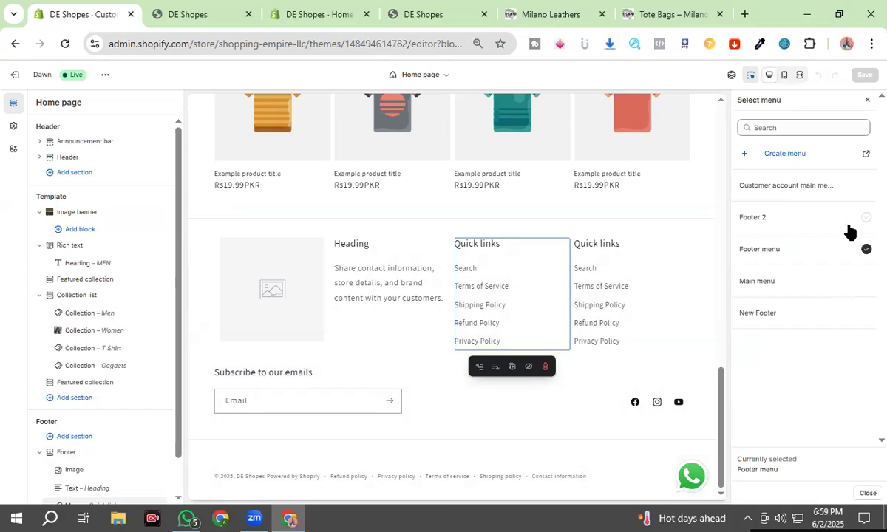
click(797, 216)
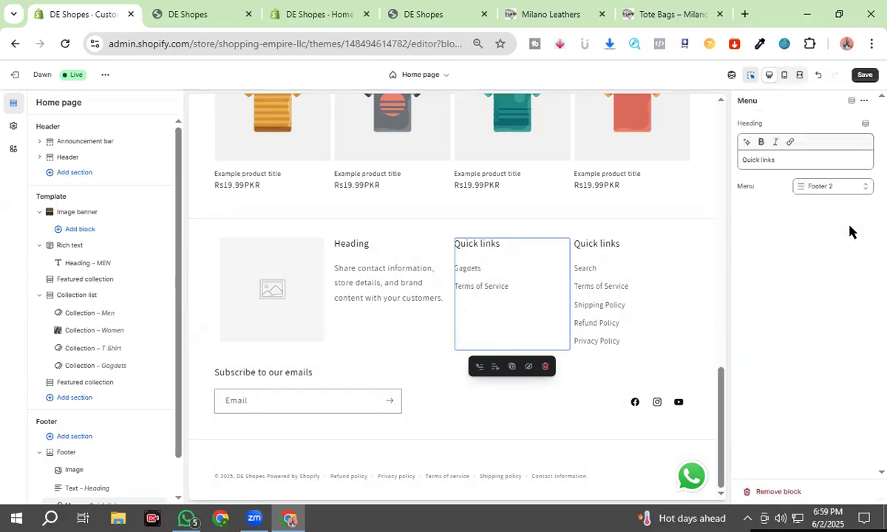
click(860, 75)
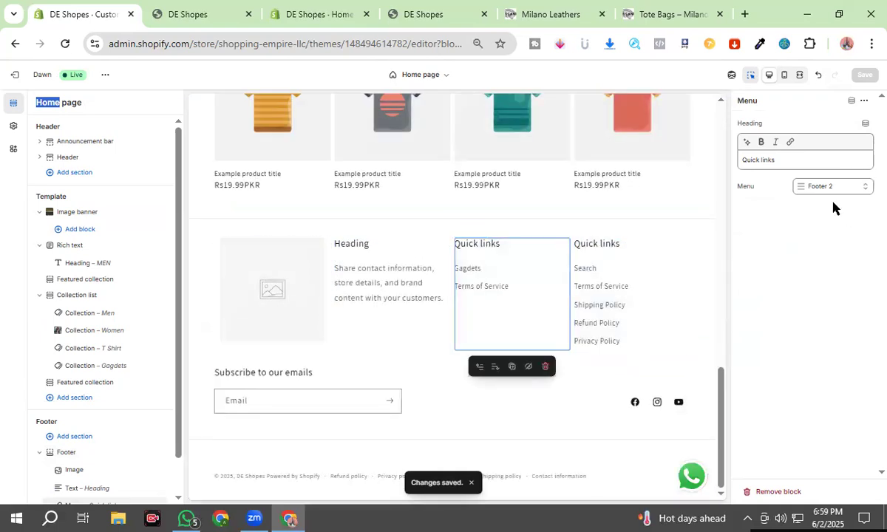
Compare the Milano Leathers footer with the footer on the DE Shopes storefront, and return to the theme editor.
click(679, 9)
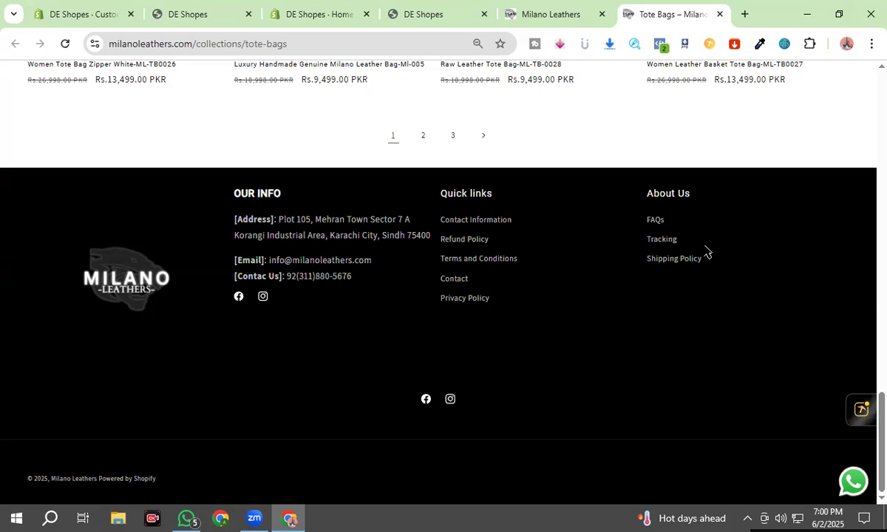
click(525, 7)
click(428, 7)
click(366, 6)
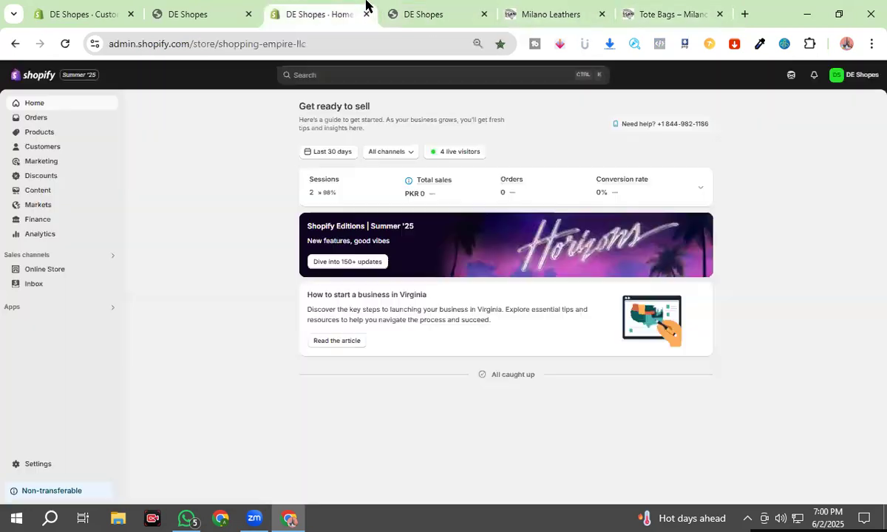
click(170, 6)
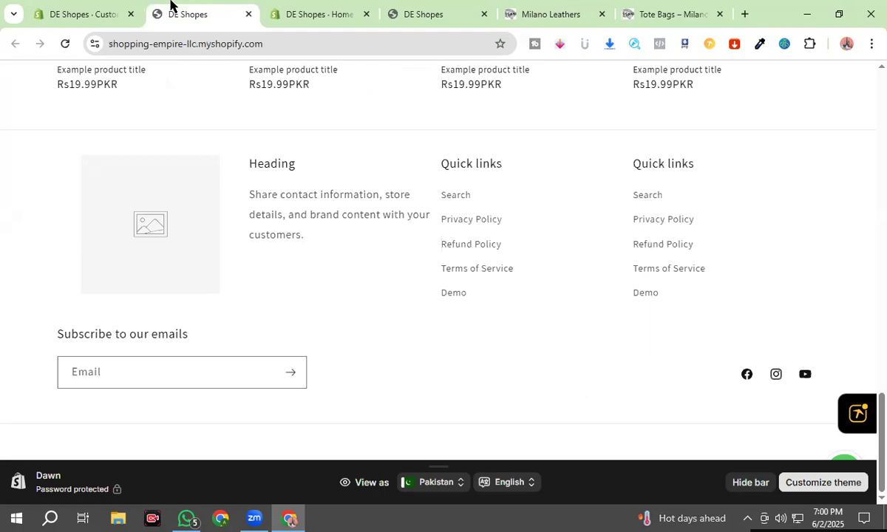
click(112, 8)
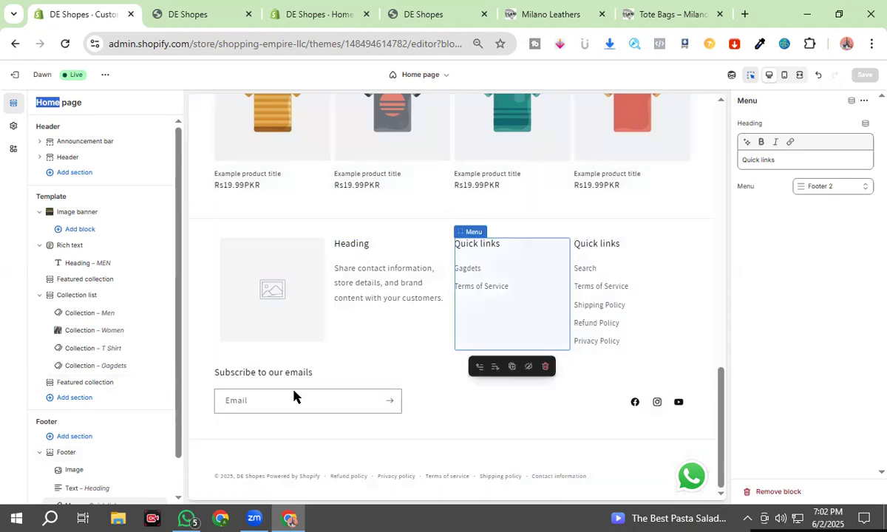
Set the footer's Image block to the Sunday Bazar logo with a width of 325 px and save.
scroll(124, 458, down, 1)
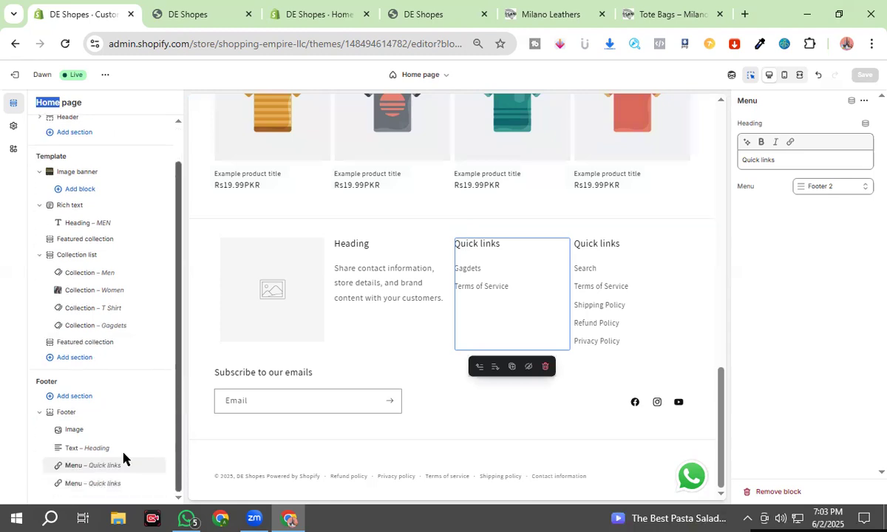
click(76, 434)
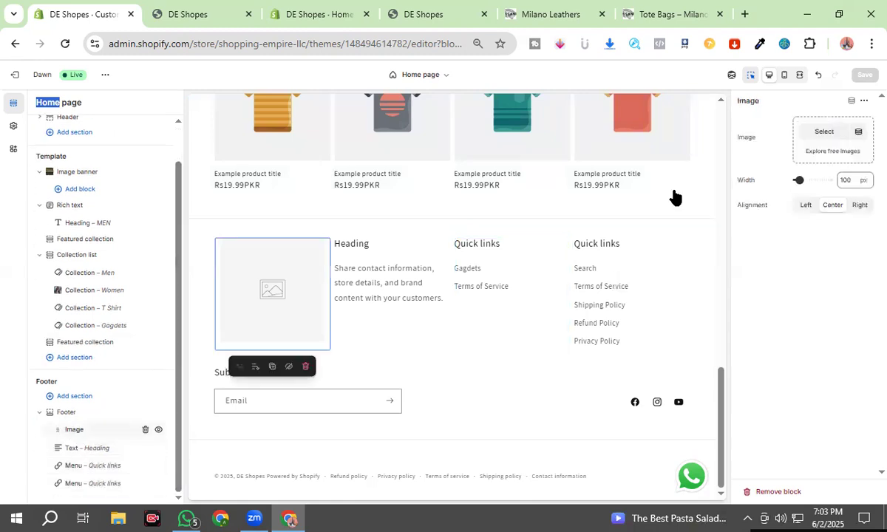
click(825, 133)
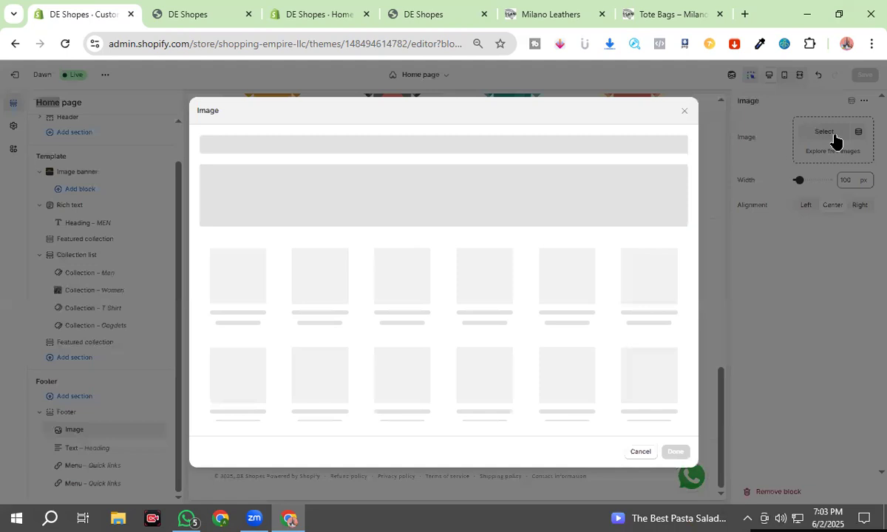
scroll(419, 359, down, 5)
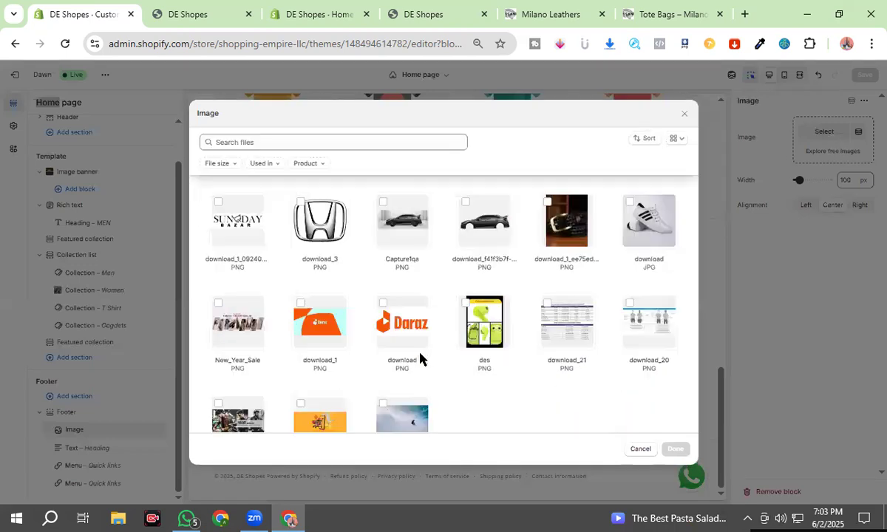
scroll(406, 359, up, 3)
scroll(234, 396, up, 2)
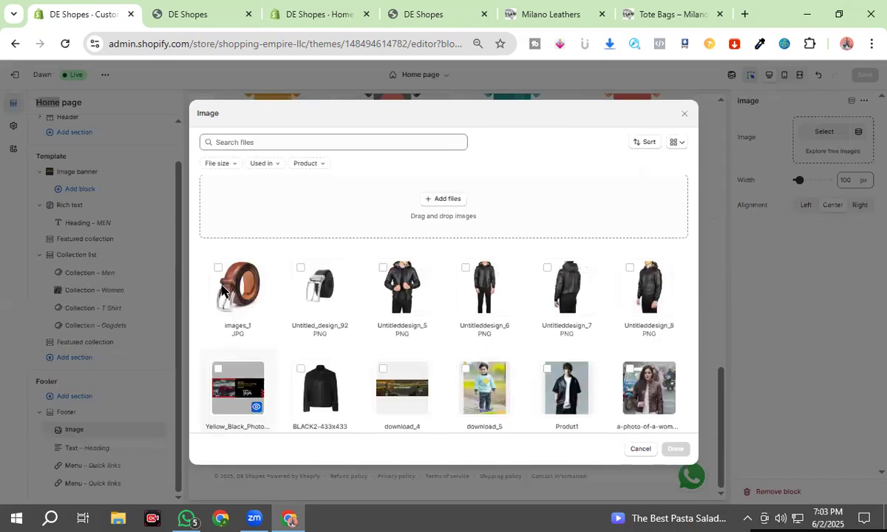
click(237, 288)
scroll(261, 298, down, 2)
click(675, 449)
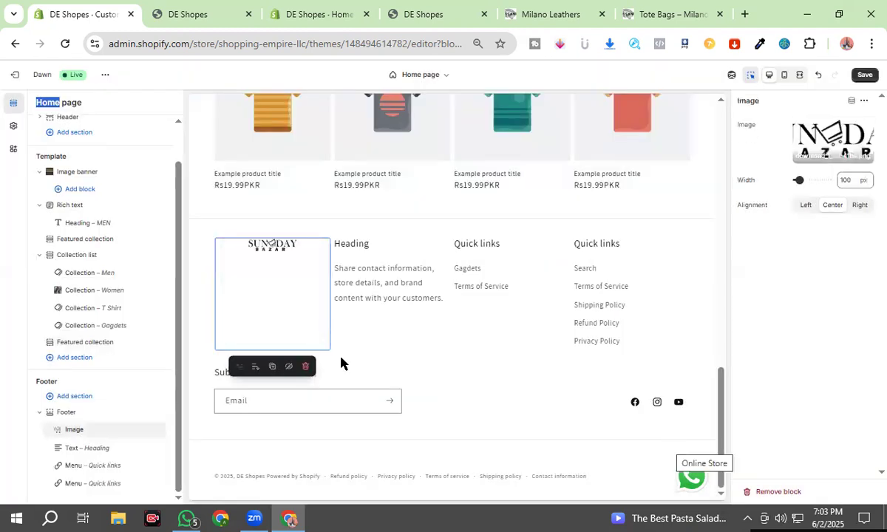
drag(798, 181, 812, 181)
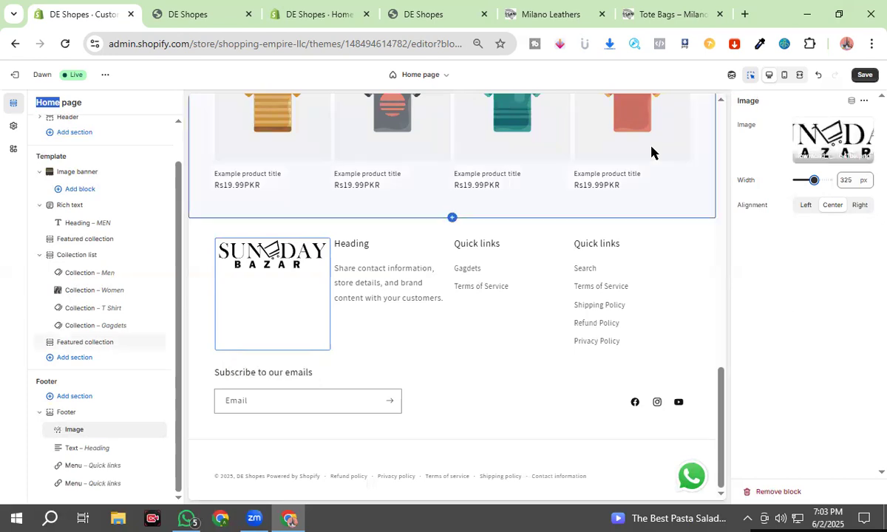
click(859, 81)
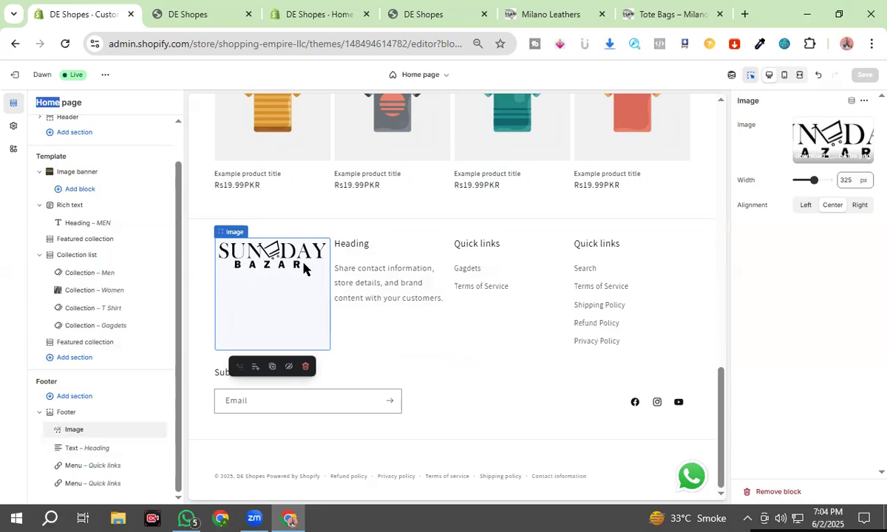
drag(723, 394, 782, 379)
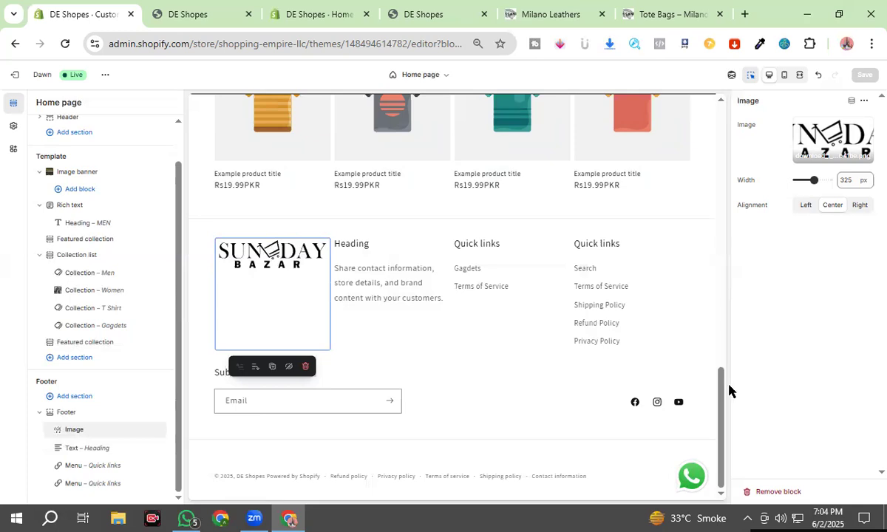
drag(722, 381, 721, 398)
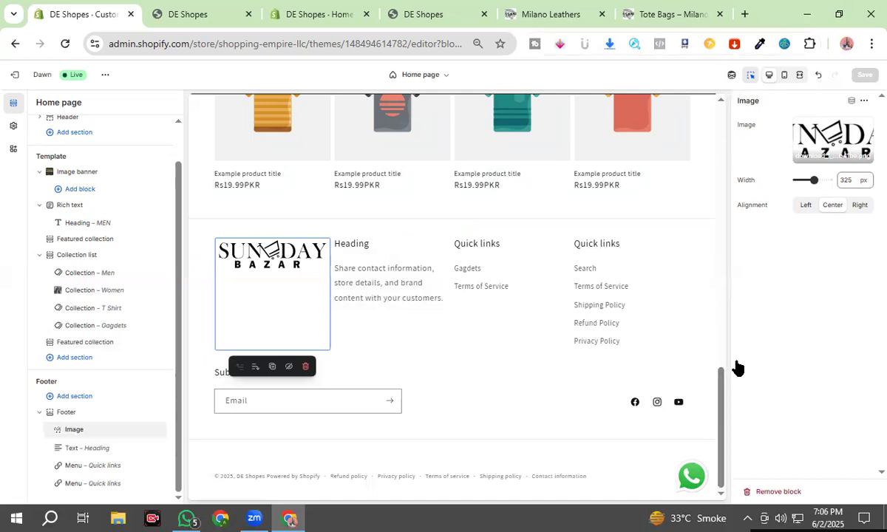
click(720, 306)
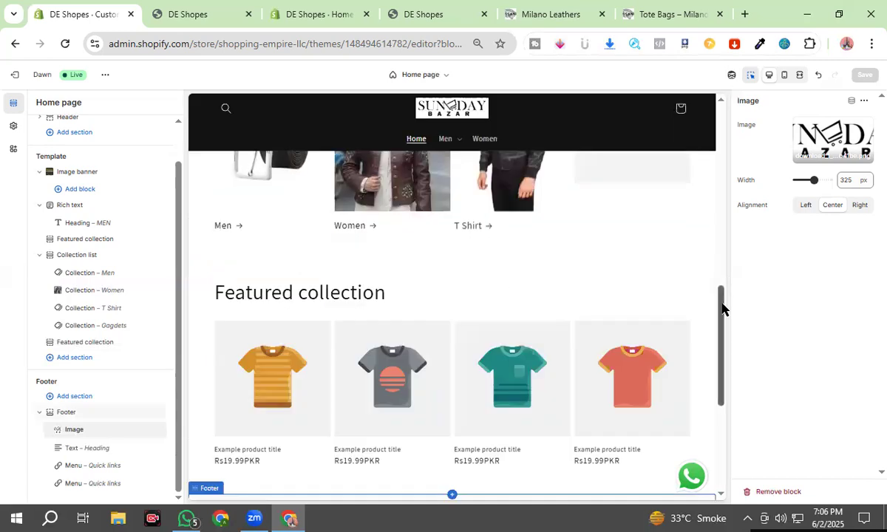
click(732, 459)
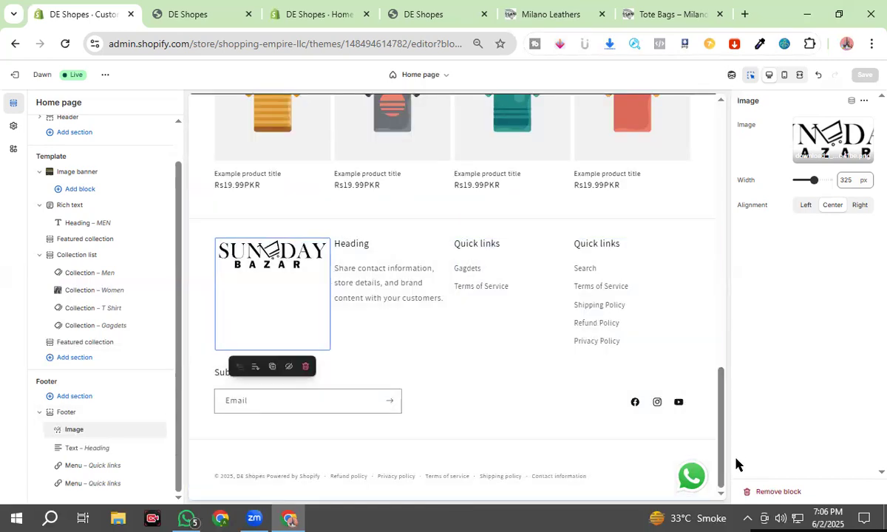
Leave the theme editor and uninstall the Dondy: WhatsApp Chat+Marketing app in the store's Apps and sales channels settings.
click(9, 76)
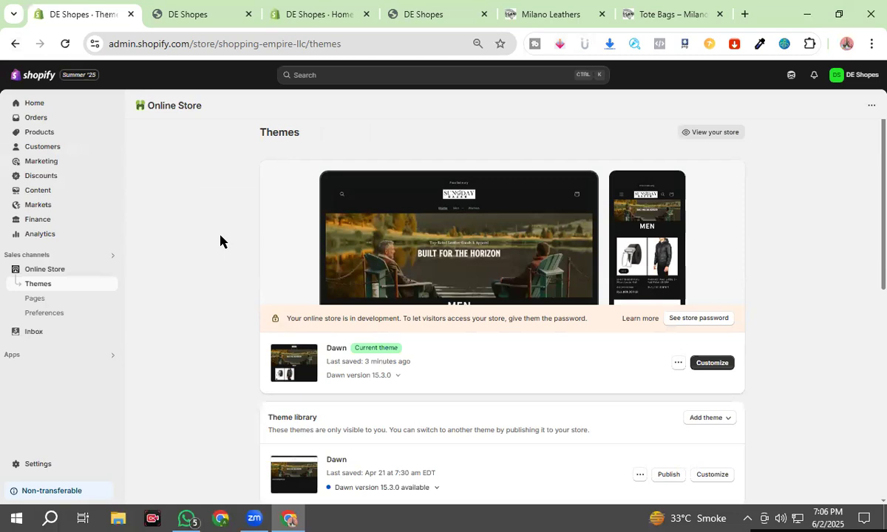
click(35, 467)
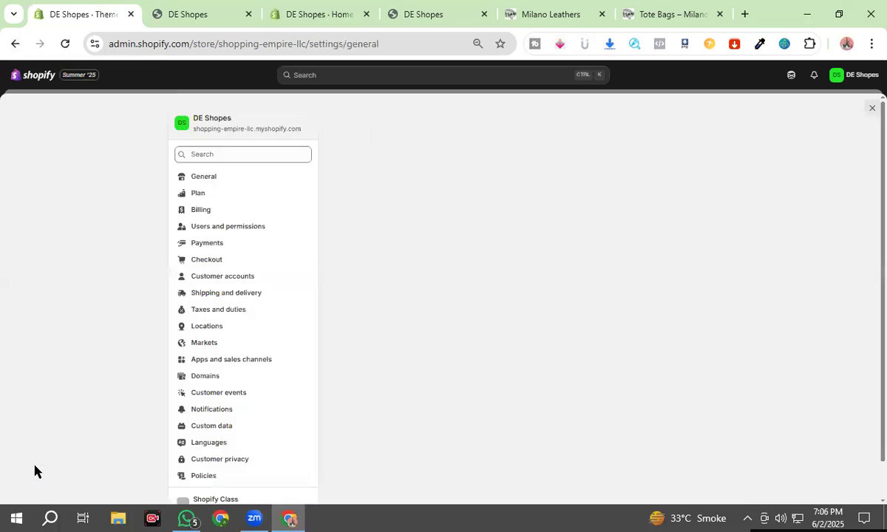
click(212, 362)
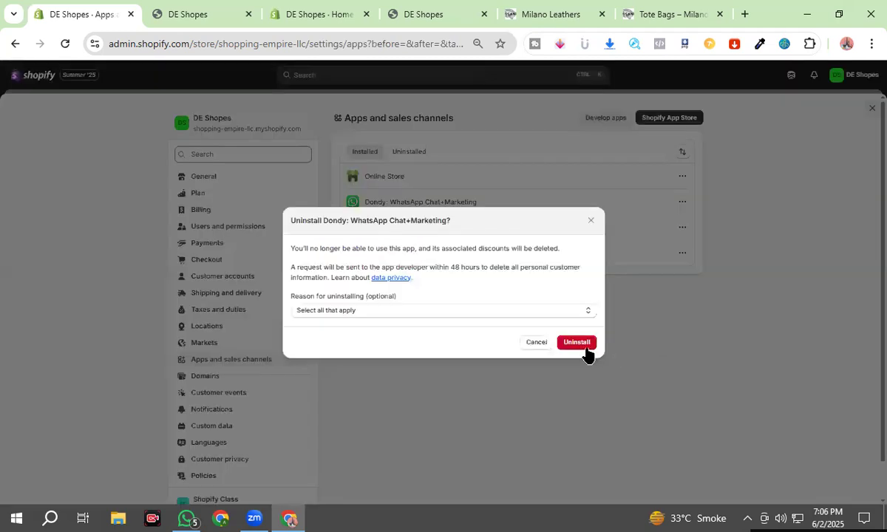
click(578, 343)
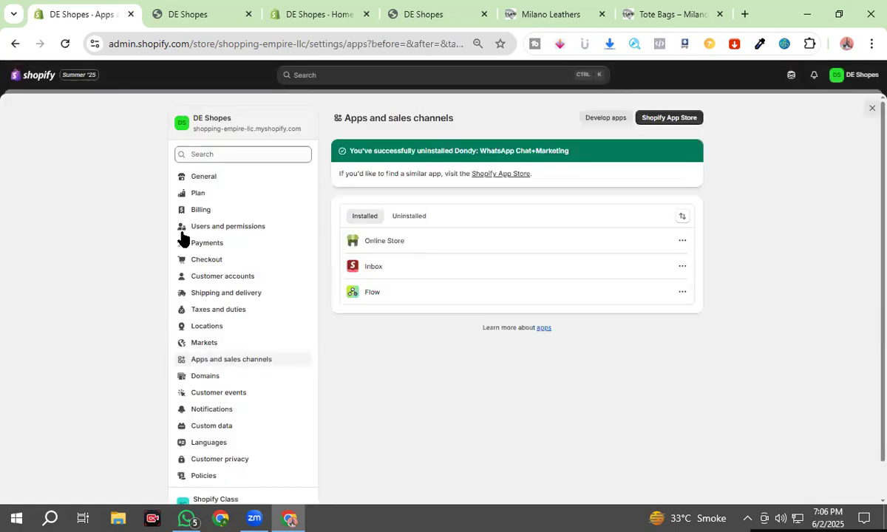
Review the store's General, Plan, Billing, Users and permissions, and Payments settings, including the supported payment methods.
click(210, 177)
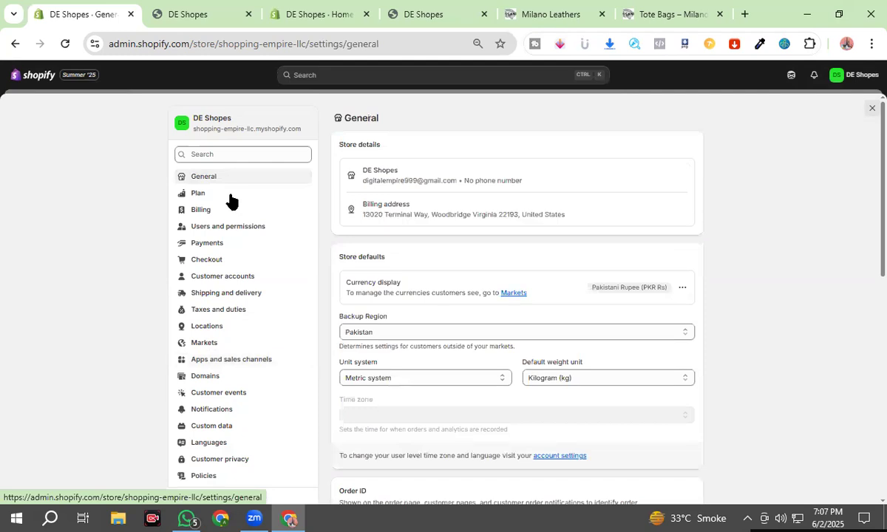
click(231, 196)
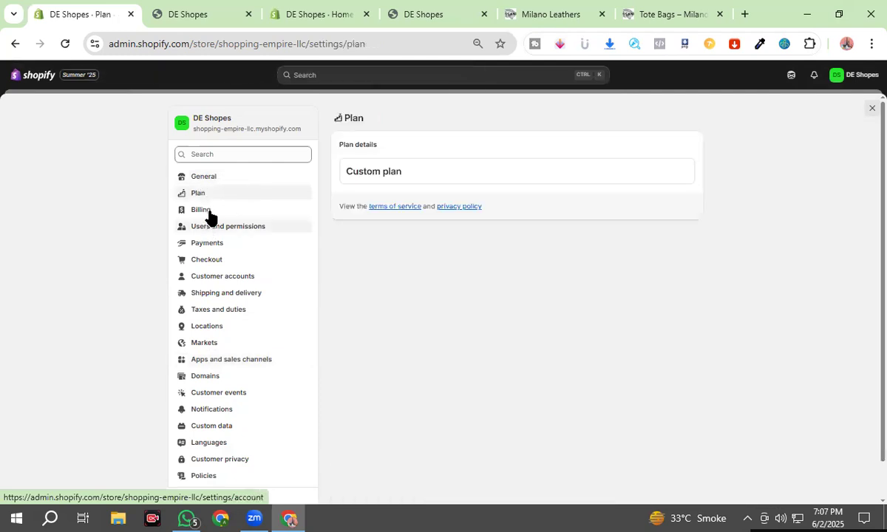
click(209, 215)
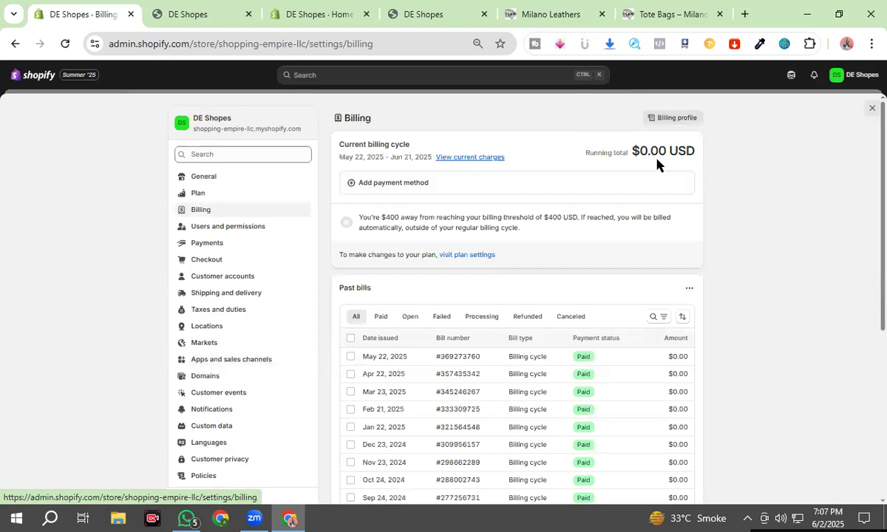
click(234, 229)
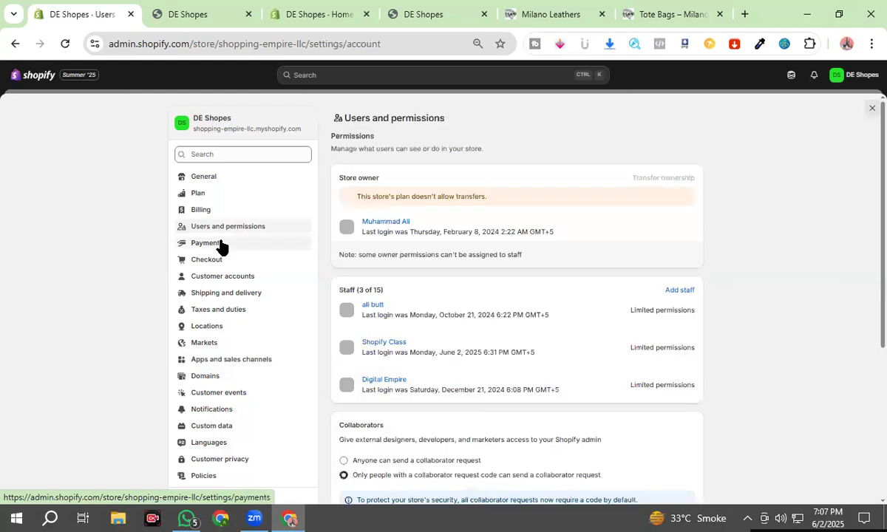
click(221, 246)
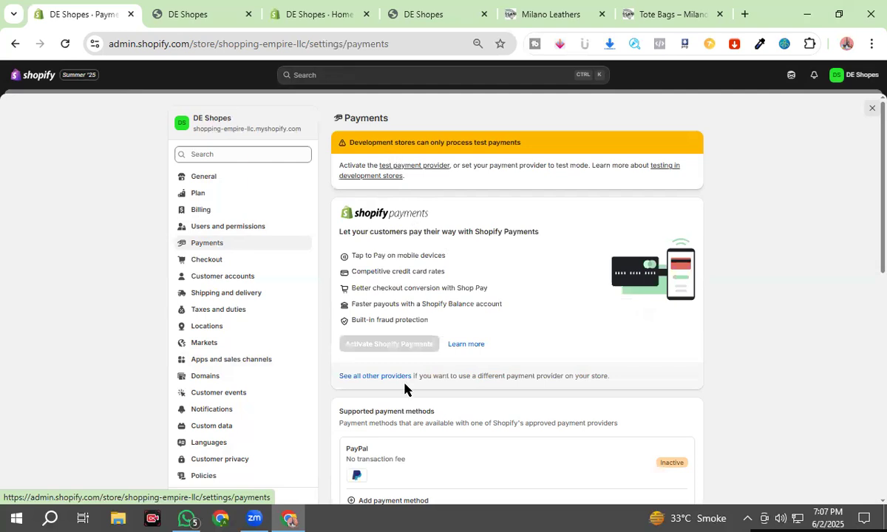
scroll(381, 333, down, 2)
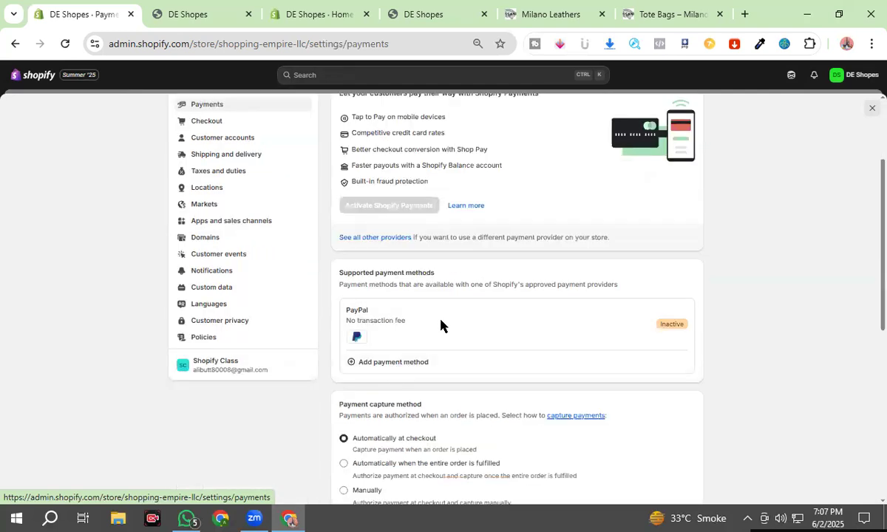
Deactivate the Cash on Delivery (COD) manual payment method in the store's Payments settings.
scroll(440, 325, down, 2)
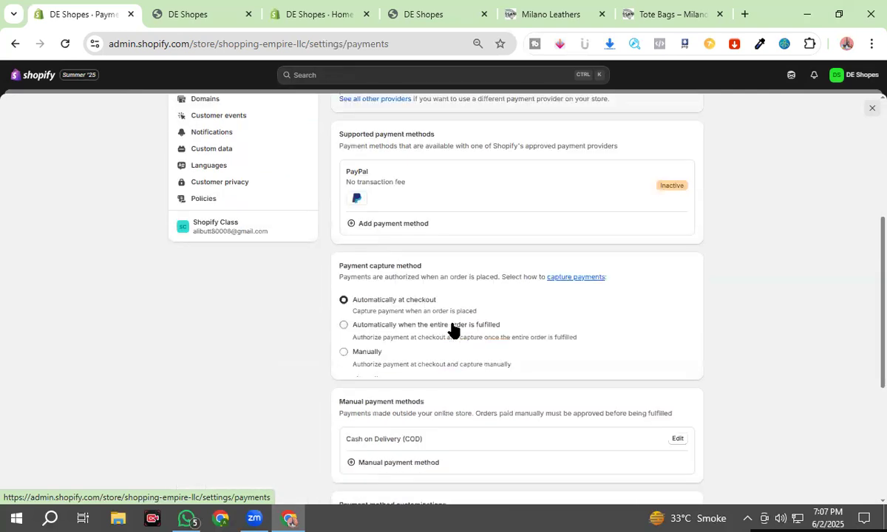
click(675, 441)
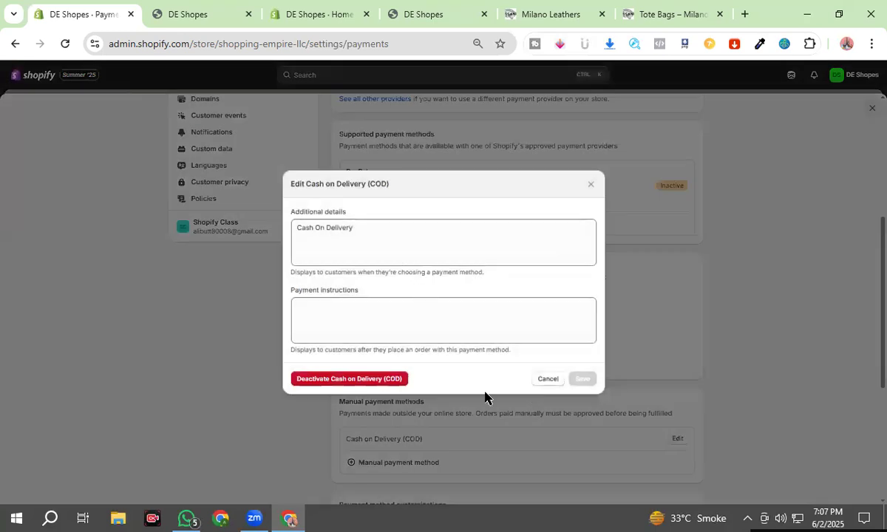
click(373, 381)
click(517, 316)
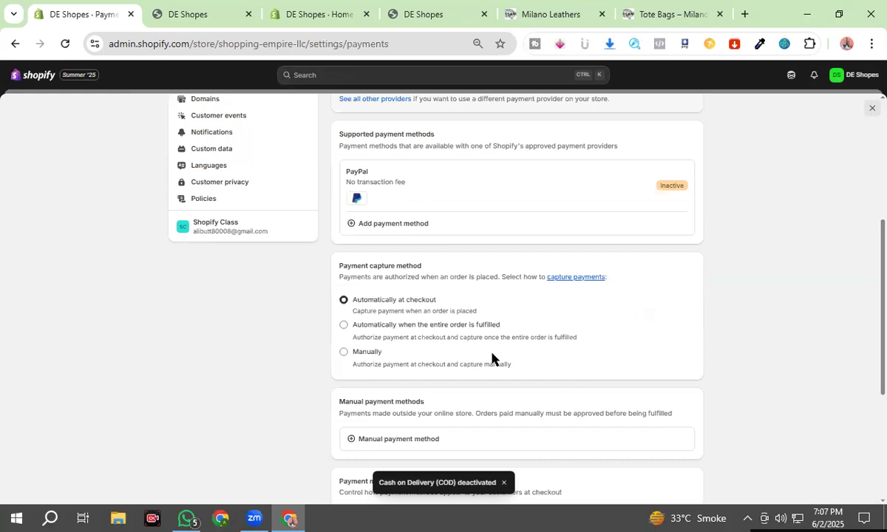
Add Cash on Delivery (COD) as a manual payment method and reactivate it with the additional details "Cash On Delivery".
scroll(491, 359, up, 2)
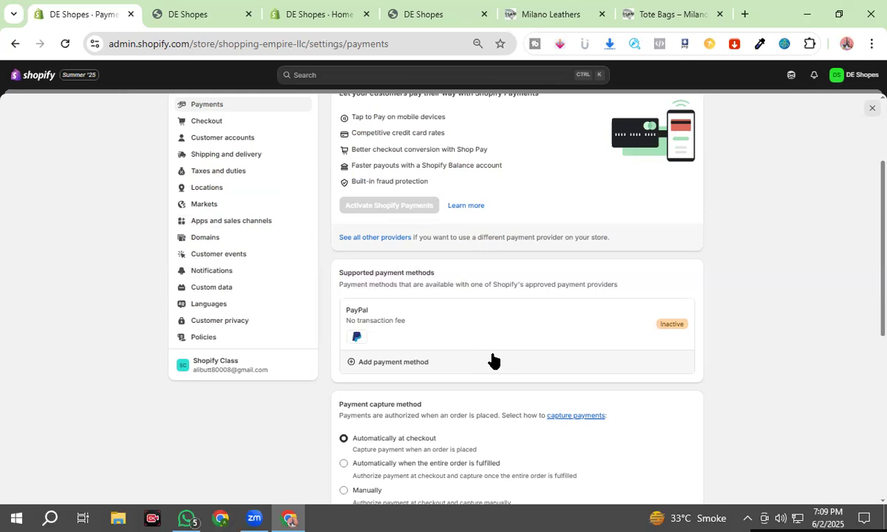
scroll(493, 360, up, 2)
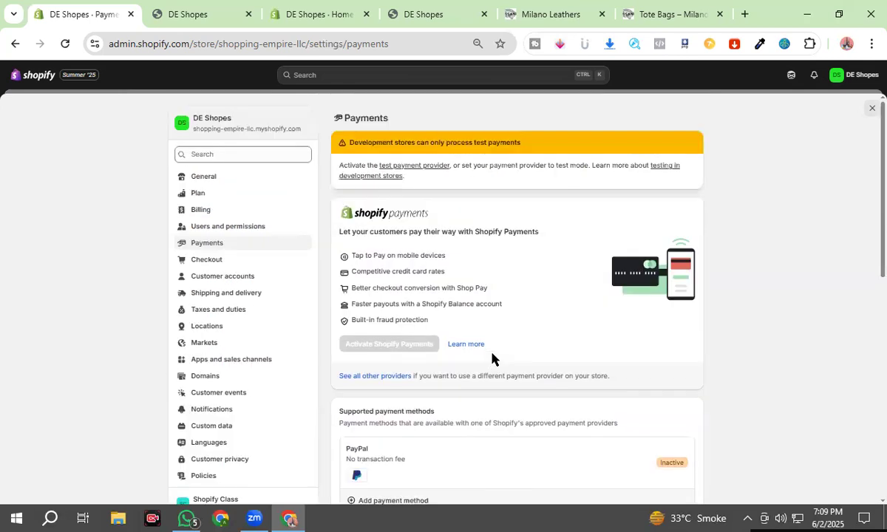
scroll(493, 360, down, 5)
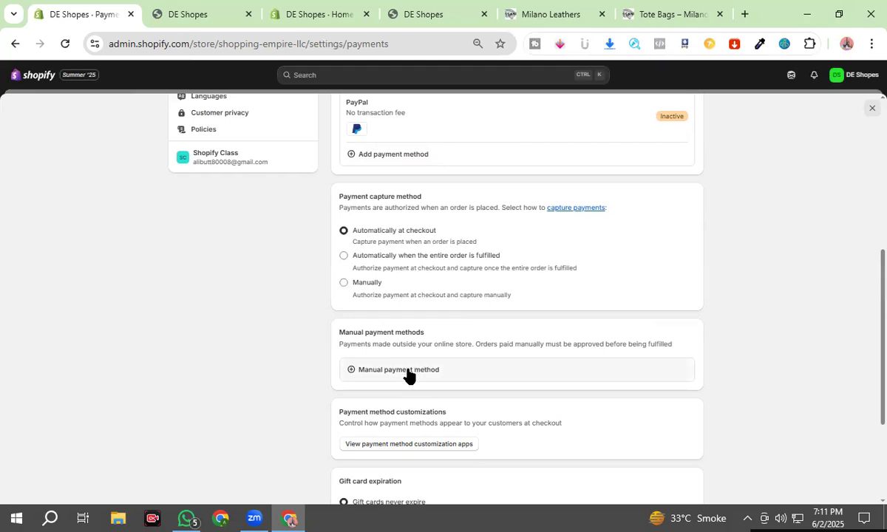
click(379, 377)
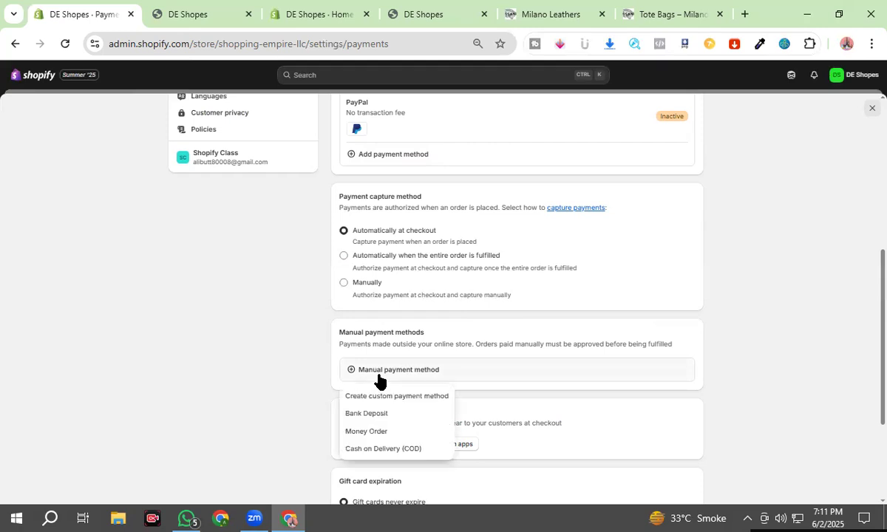
click(388, 451)
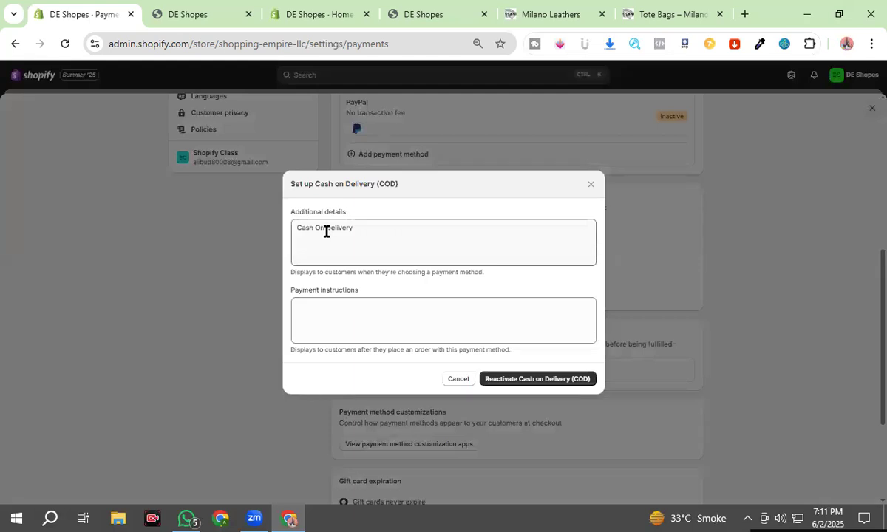
click(521, 380)
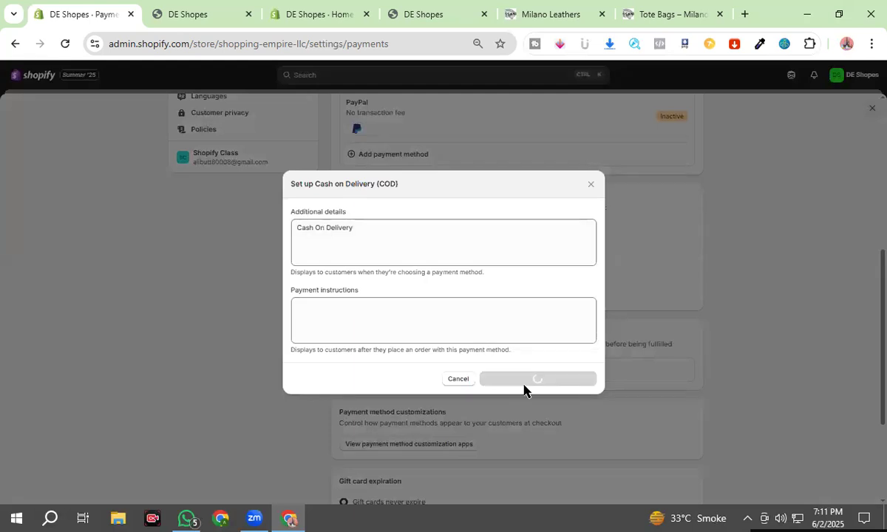